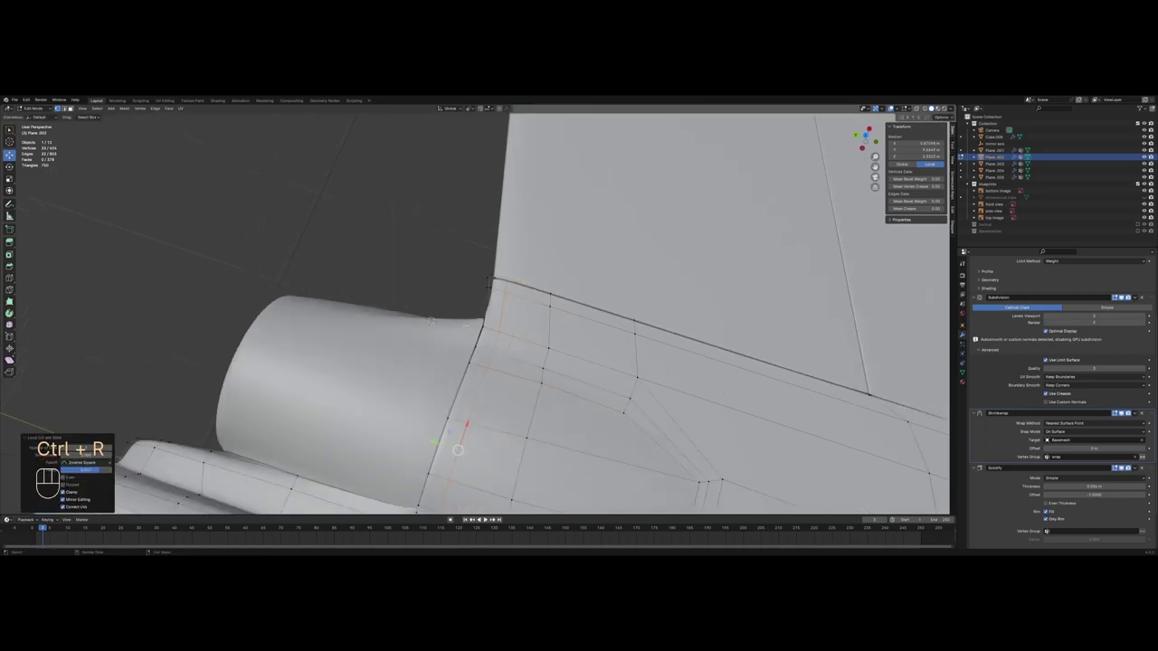
# Step: Slide the panel vertex just above the engine nozzle's seam corner toward the tail along its edge
pyautogui.moveTo(511, 274)
pyautogui.mouseDown(button='middle')
pyautogui.moveTo(626, 282)
pyautogui.moveTo(520, 343)
pyautogui.moveTo(563, 288)
pyautogui.mouseUp(button='middle')
pyautogui.press('z')
pyautogui.scroll(3, 520, 343)
pyautogui.press('a')
pyautogui.press('z')
pyautogui.hotkey('alt', 'a')
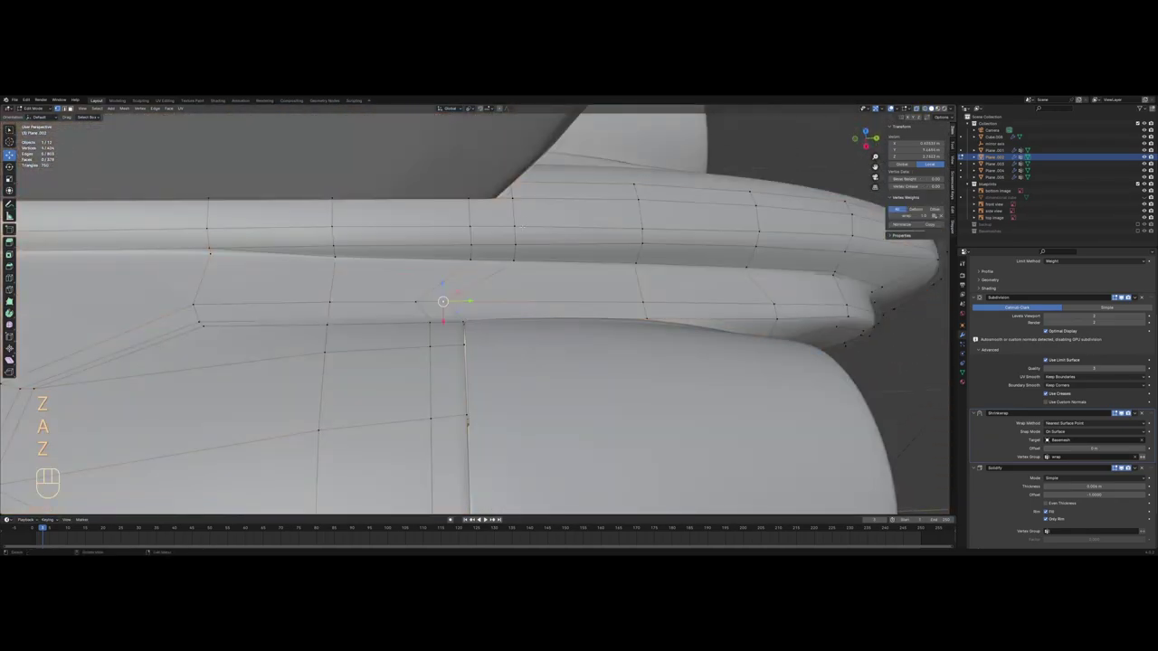
pyautogui.keyDown('ctrl'); pyautogui.click(511, 182); pyautogui.keyUp('ctrl')
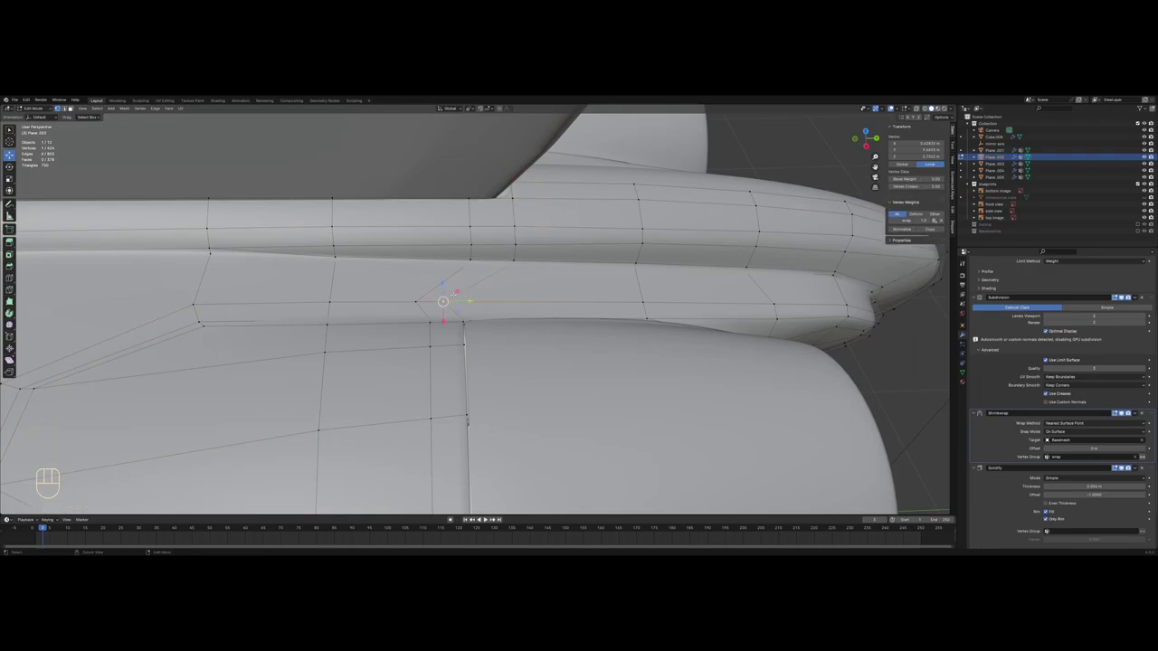
pyautogui.press('g')
pyautogui.press('g')
pyautogui.click(493, 296)
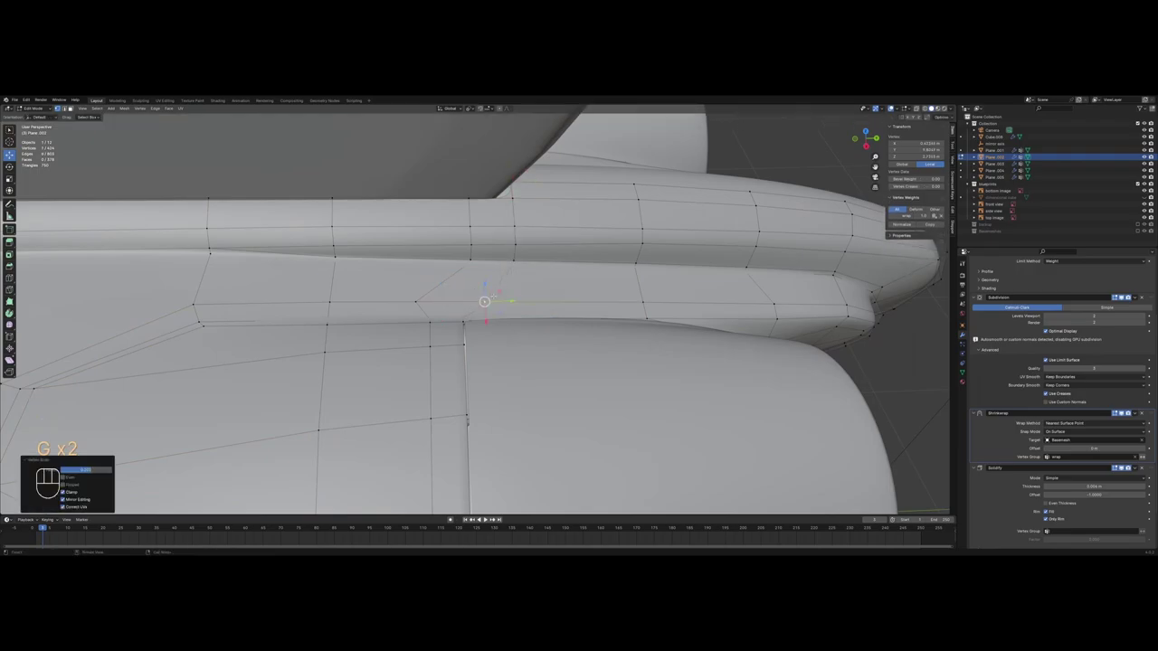
# Step: Add an edge loop across the fuselage panel beside the nozzle seam corner and slide it toward the tail
pyautogui.press('z')
pyautogui.press('a')
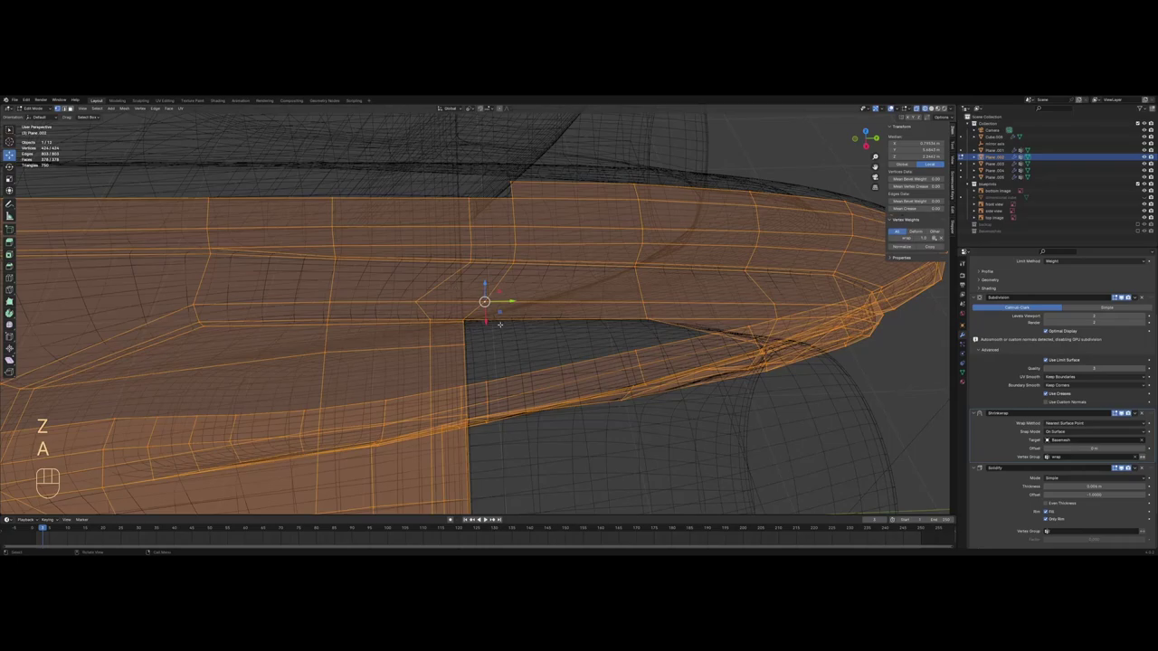
pyautogui.press('z')
pyautogui.hotkey('ctrl', 'r')
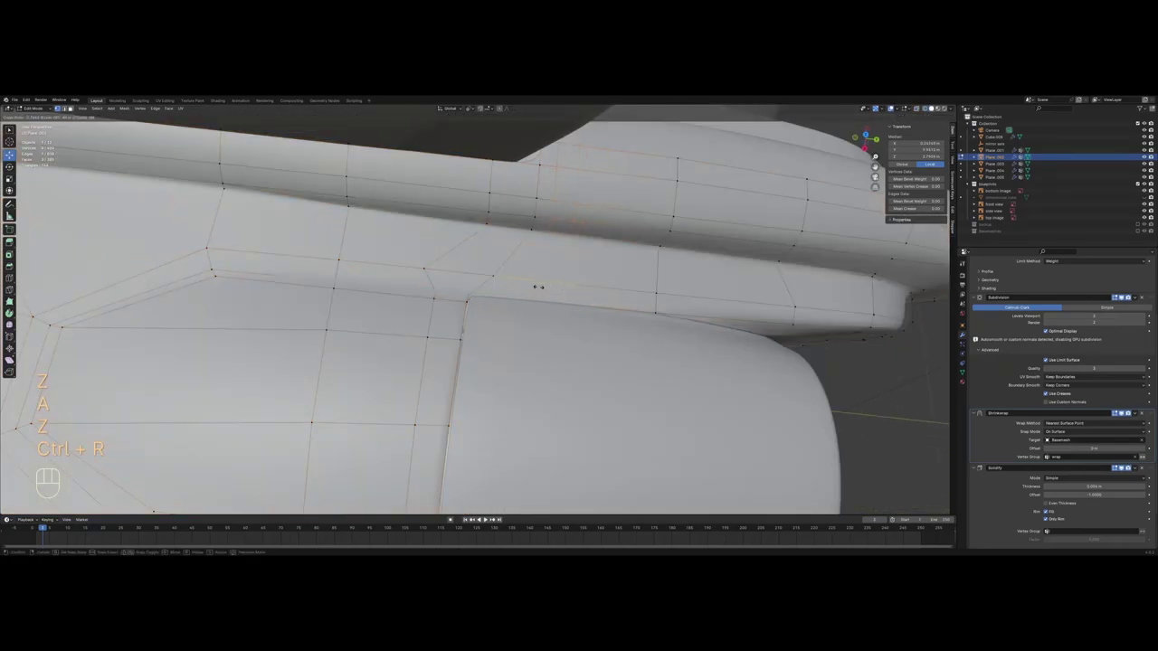
pyautogui.click(476, 296)
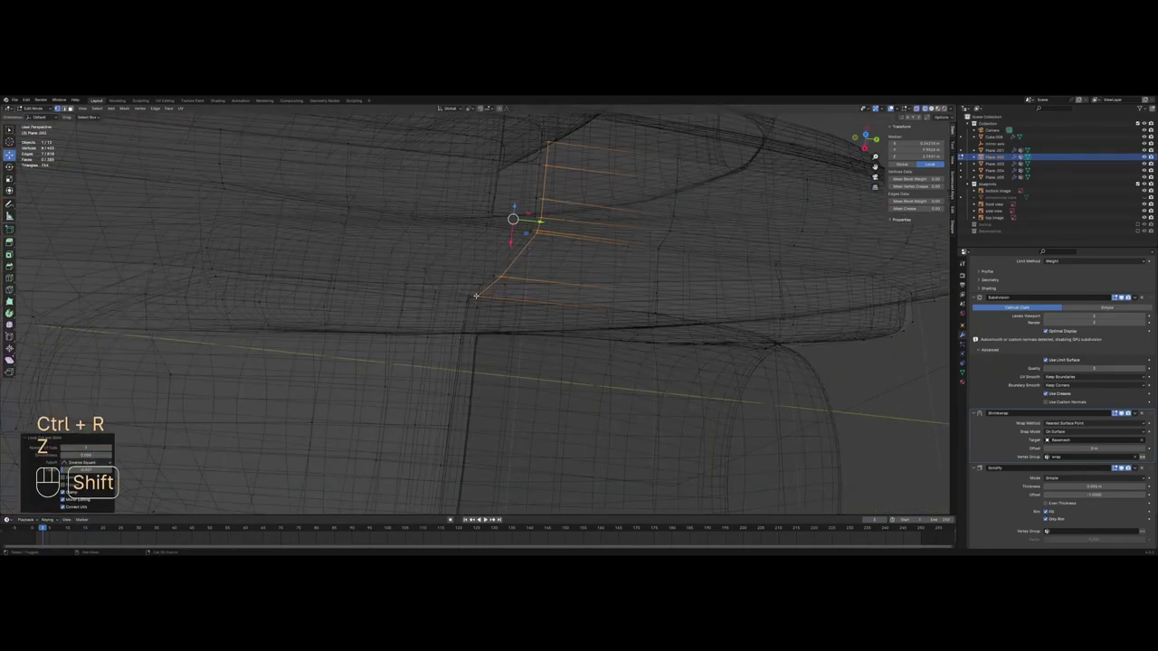
pyautogui.press('z')
pyautogui.press('g')
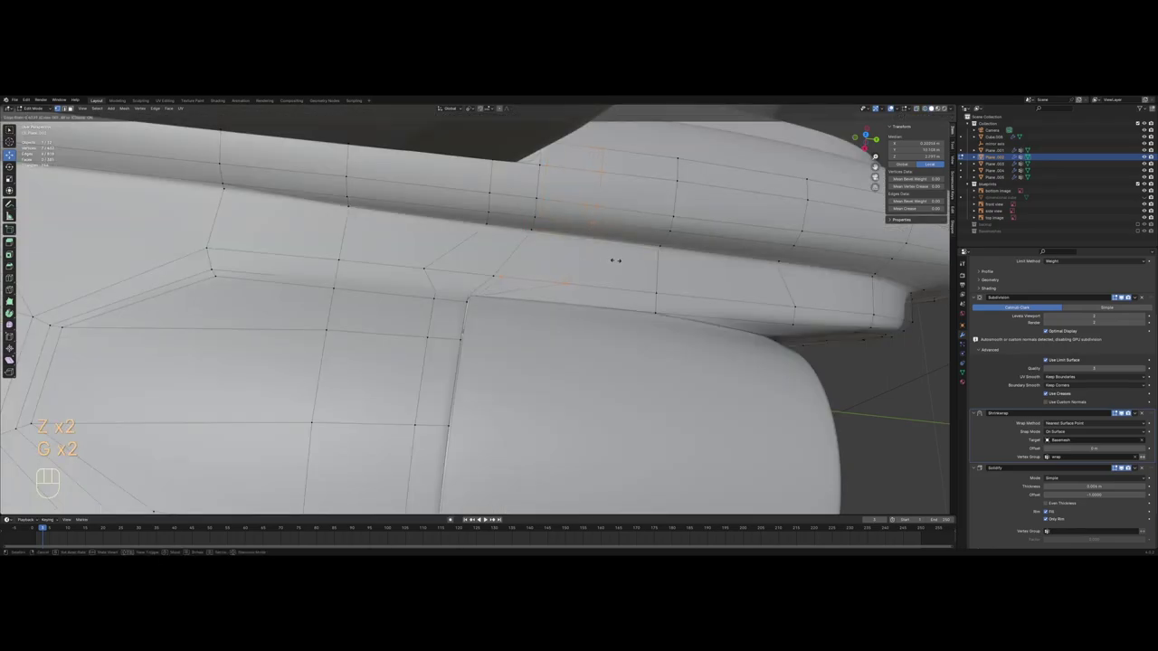
pyautogui.click(615, 260)
# Step: Leave mesh editing and examine the panel seams around the engine nozzles in wireframe, solid and rendered shading
pyautogui.press('z')
pyautogui.press('a')
pyautogui.scroll(-6, 550, 357)
pyautogui.press('z')
pyautogui.moveTo(450, 378)
pyautogui.mouseDown(button='middle')
pyautogui.moveTo(442, 330)
pyautogui.moveTo(488, 240)
pyautogui.moveTo(471, 217)
pyautogui.mouseUp(button='middle')
pyautogui.moveTo(633, 407); pyautogui.dragTo(687, 380, button='middle')
pyautogui.scroll(3, 821, 387)
pyautogui.click(822, 387)
pyautogui.moveTo(821, 387); pyautogui.dragTo(738, 419, button='middle')
pyautogui.press('a')
pyautogui.press('z')
pyautogui.moveTo(644, 422)
pyautogui.mouseDown(button='middle')
pyautogui.moveTo(620, 426)
pyautogui.moveTo(636, 419)
pyautogui.mouseUp(button='middle')
pyautogui.press('z')
pyautogui.press('Tab')
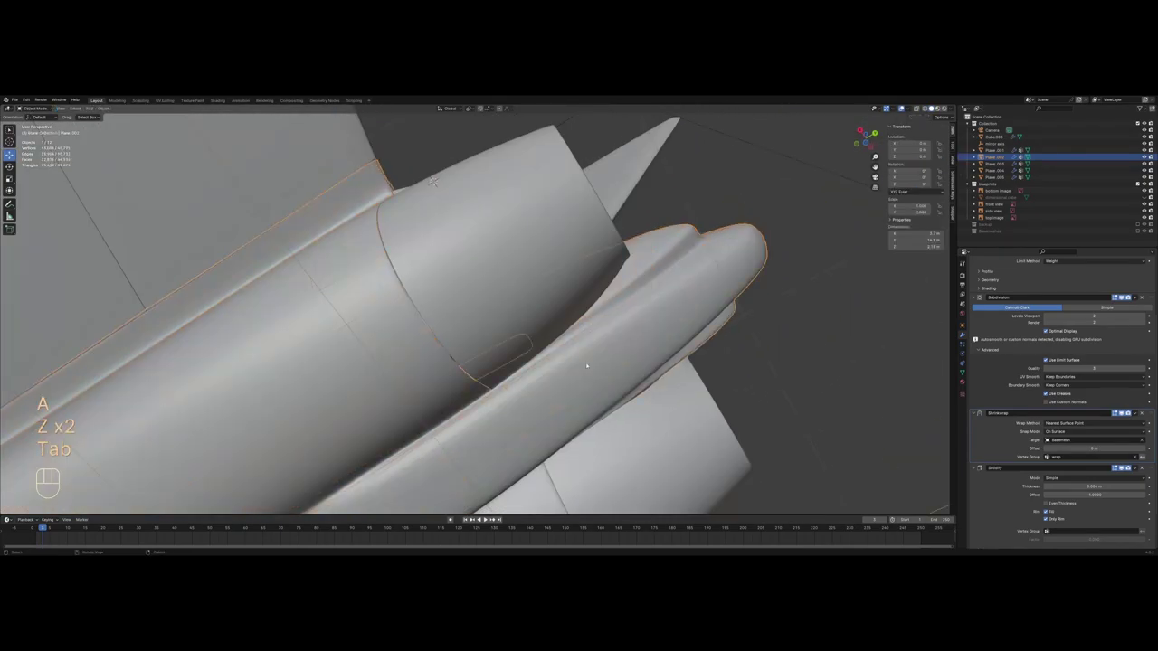
pyautogui.moveTo(586, 365)
pyautogui.mouseDown(button='middle')
pyautogui.moveTo(529, 363)
pyautogui.moveTo(561, 408)
pyautogui.moveTo(628, 413)
pyautogui.mouseUp(button='middle')
pyautogui.hotkey('alt', 'a')
pyautogui.press('z')
pyautogui.press('z')
pyautogui.press('z')
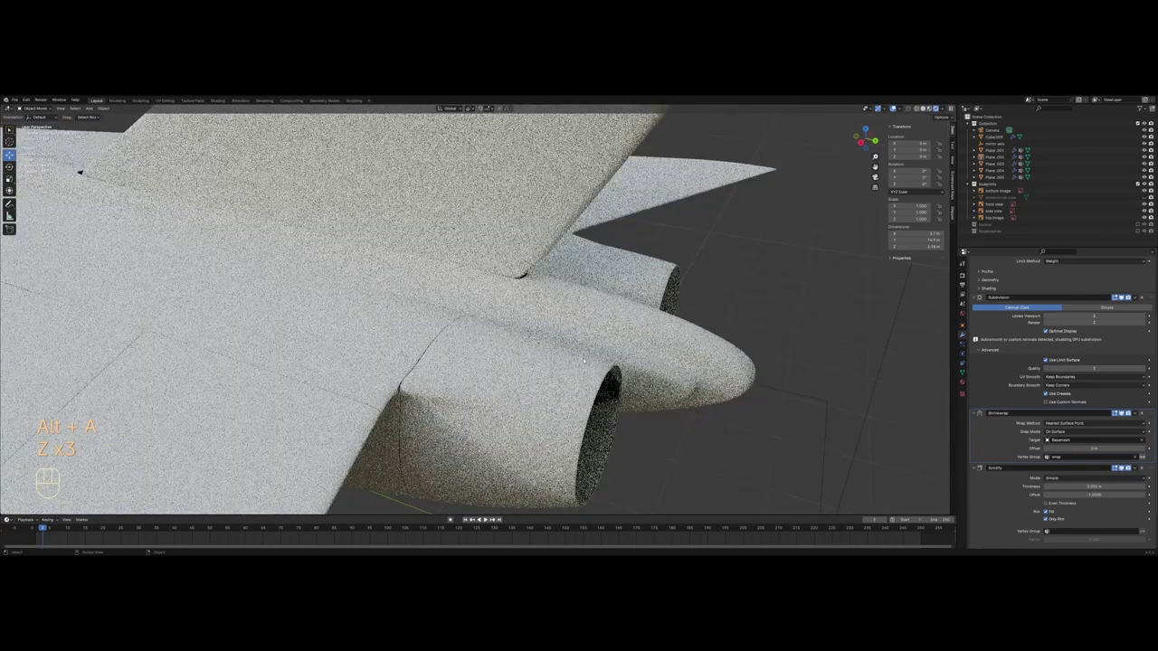
pyautogui.moveTo(584, 361)
pyautogui.mouseDown(button='middle')
pyautogui.moveTo(604, 365)
pyautogui.moveTo(513, 367)
pyautogui.moveTo(534, 326)
pyautogui.moveTo(626, 329)
pyautogui.moveTo(640, 342)
pyautogui.mouseUp(button='middle')
# Step: Extrude the engine nozzle's rear rim loop, scale it slightly inward, and remove it from the wrap vertex group
pyautogui.click(589, 404)
pyautogui.scroll(-2, 588, 398)
pyautogui.scroll(4, 534, 327)
pyautogui.press('Tab')
pyautogui.press('z')
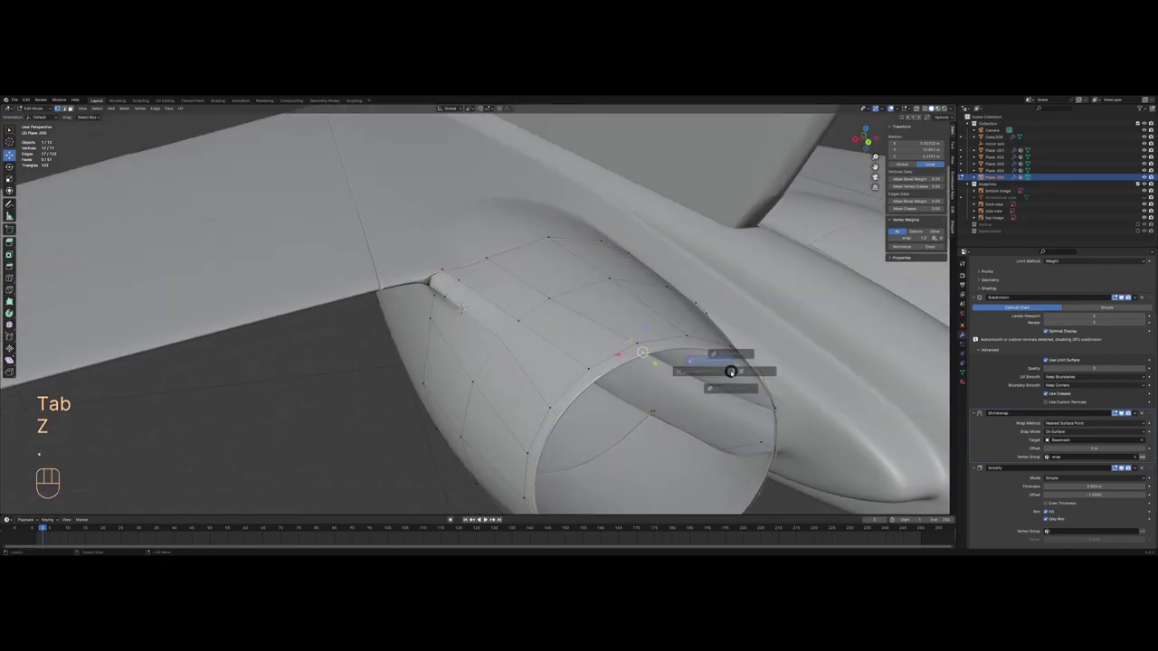
pyautogui.keyDown('shift'); pyautogui.moveTo(718, 374); pyautogui.dragTo(544, 351, button='middle'); pyautogui.keyUp('shift')
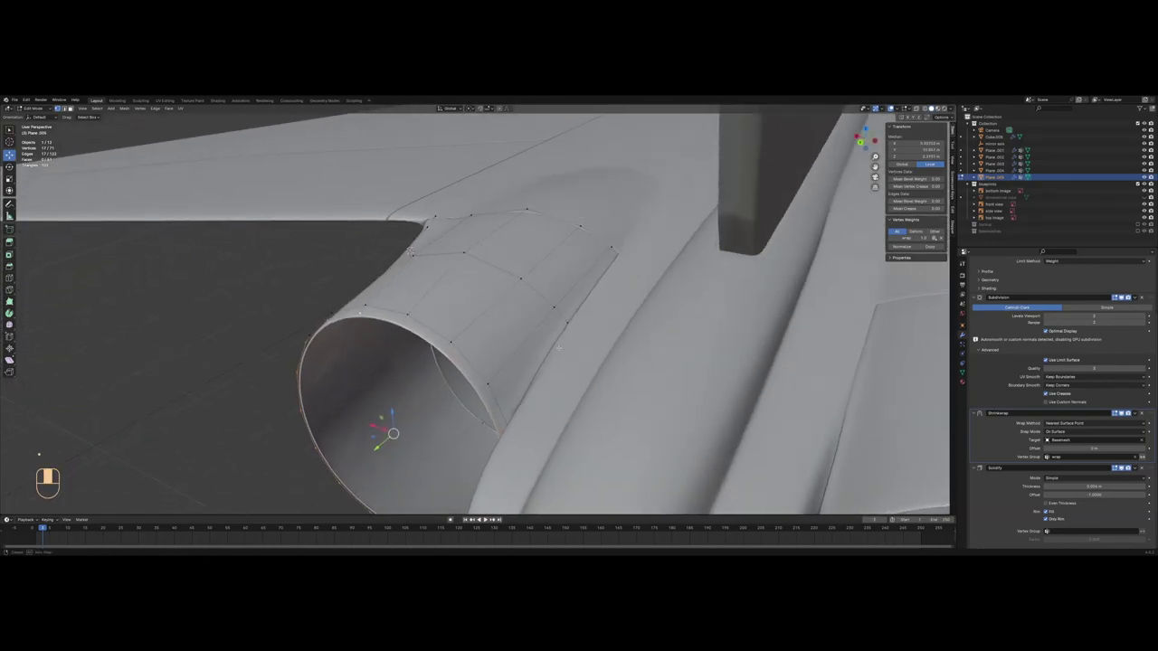
pyautogui.scroll(3, 544, 351)
pyautogui.press('e')
pyautogui.press('s')
pyautogui.click(747, 359)
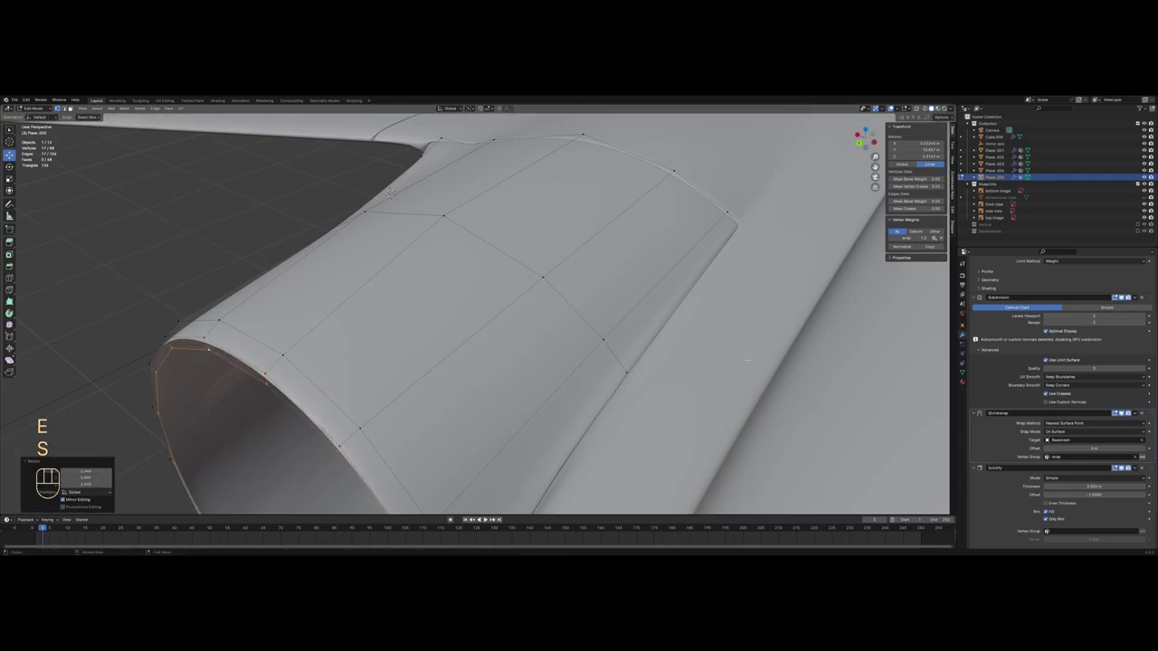
pyautogui.click(962, 372)
pyautogui.click(1041, 338)
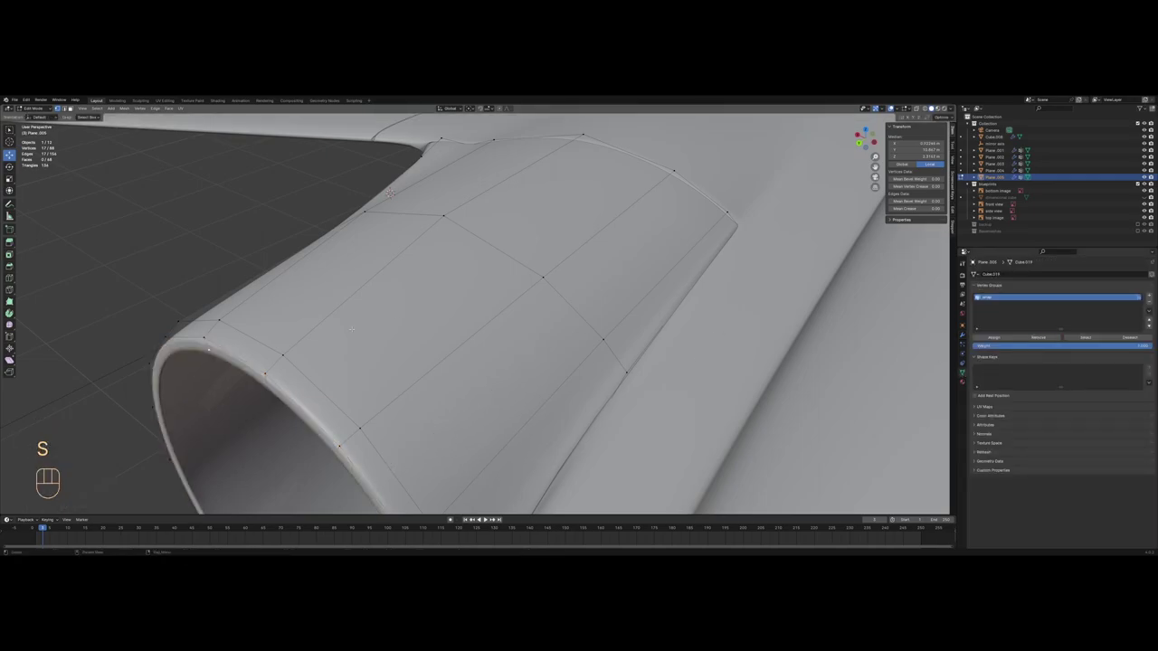
# Step: Extrude the nozzle's inner rim forward along Y, scale the loop, and extrude it again to form the inner wall
pyautogui.scroll(-5, 669, 344)
pyautogui.moveTo(670, 343); pyautogui.dragTo(692, 308, button='middle')
pyautogui.press('e')
pyautogui.moveTo(454, 261); pyautogui.dragTo(502, 273, button='middle')
pyautogui.press('y')
pyautogui.click(441, 233)
pyautogui.press('s')
pyautogui.click(495, 248)
pyautogui.scroll(-3, 493, 258)
pyautogui.press('e')
pyautogui.click(501, 149)
# Step: In the right side view, move the inner wall's end loop along Z and Y to position it inside the nozzle
pyautogui.moveTo(533, 310); pyautogui.dragTo(543, 331, button='middle')
pyautogui.press('z')
pyautogui.click(450, 268)
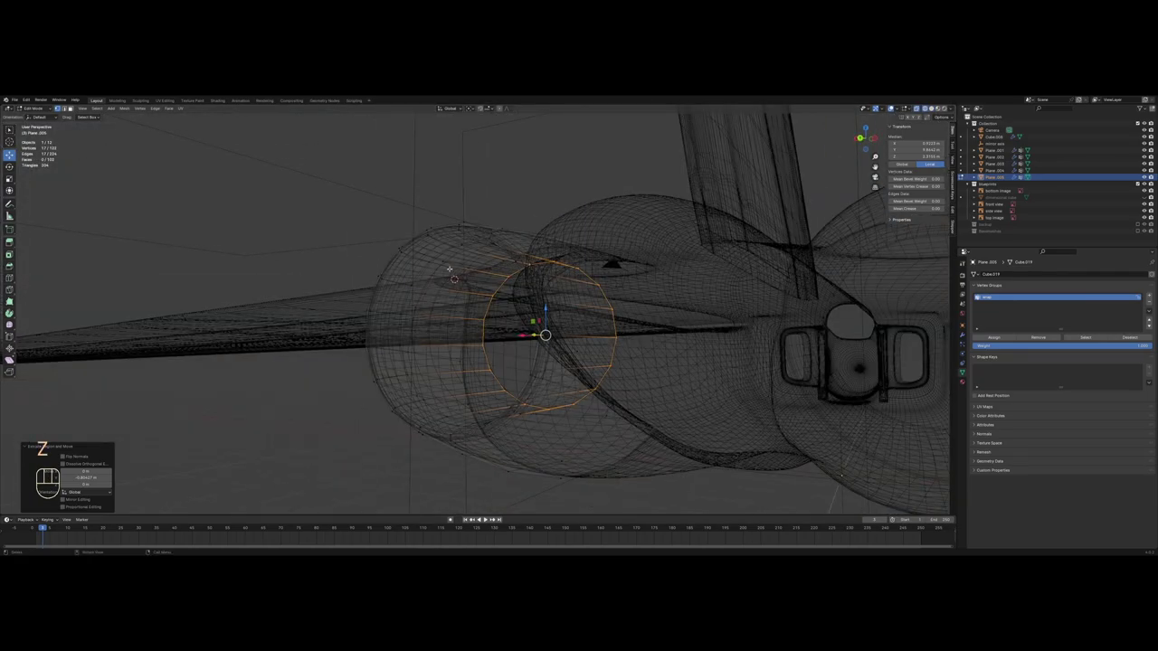
pyautogui.press('KP_3')
pyautogui.press('g')
pyautogui.press('z')
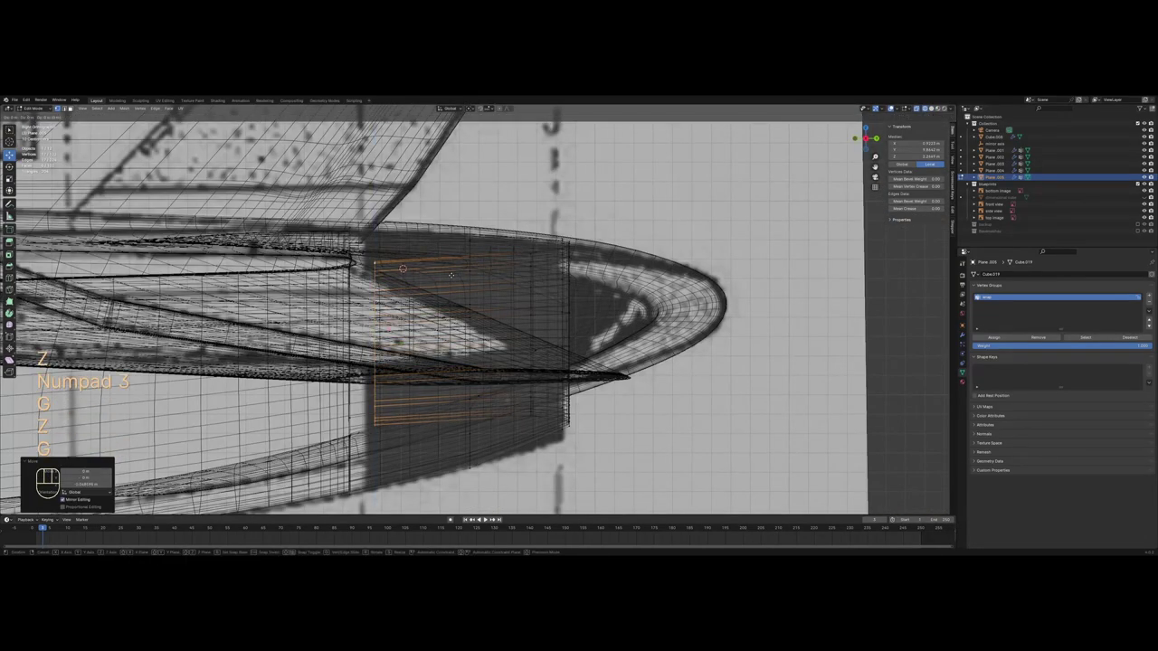
pyautogui.click(441, 274)
pyautogui.press('Tab')
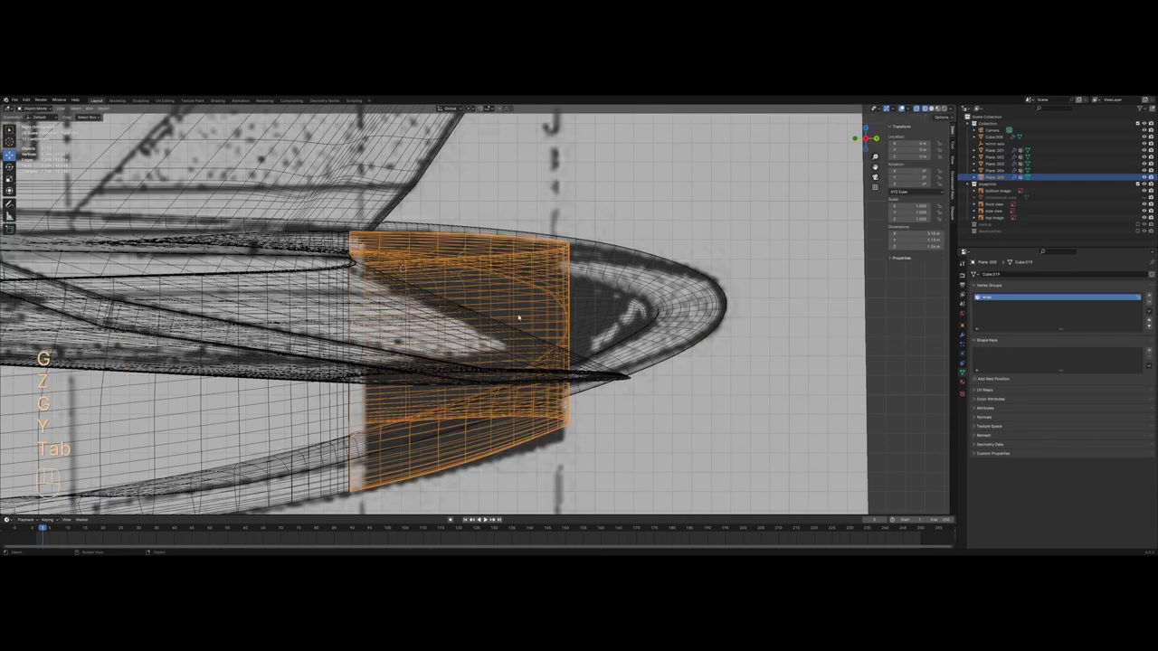
# Step: Increase the mean bevel weight of the inner rim edge loop at the nozzle's exit
pyautogui.moveTo(516, 318)
pyautogui.mouseDown(button='middle')
pyautogui.moveTo(460, 315)
pyautogui.moveTo(485, 326)
pyautogui.moveTo(407, 293)
pyautogui.mouseUp(button='middle')
pyautogui.press('z')
pyautogui.press('Tab')
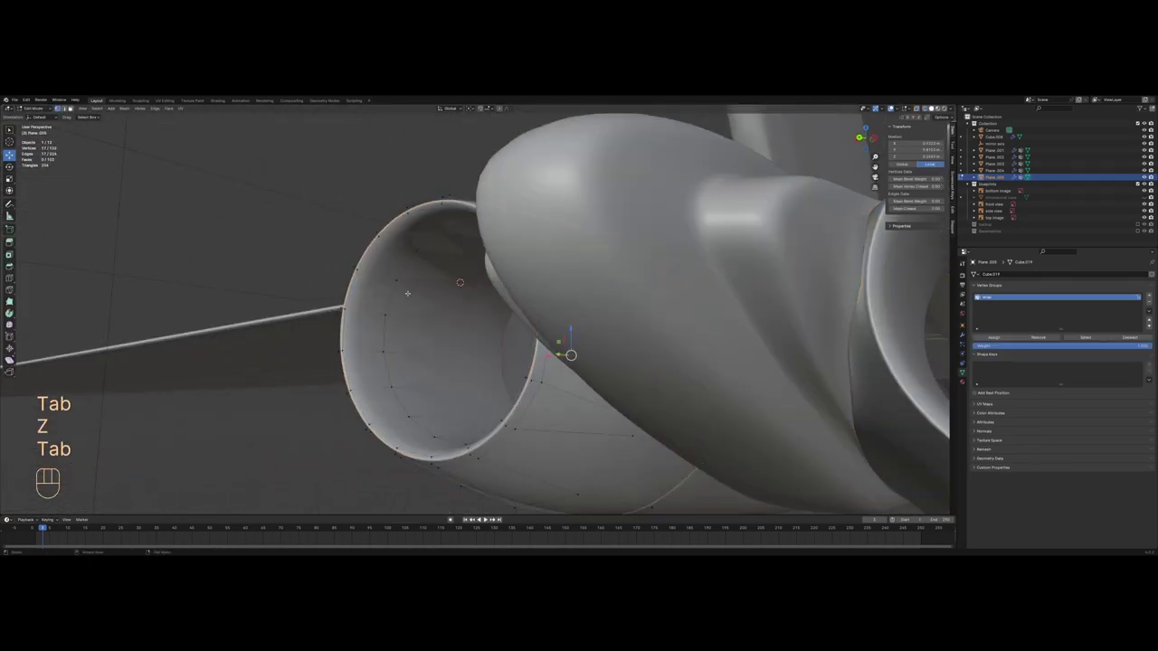
pyautogui.press('z')
pyautogui.press('z')
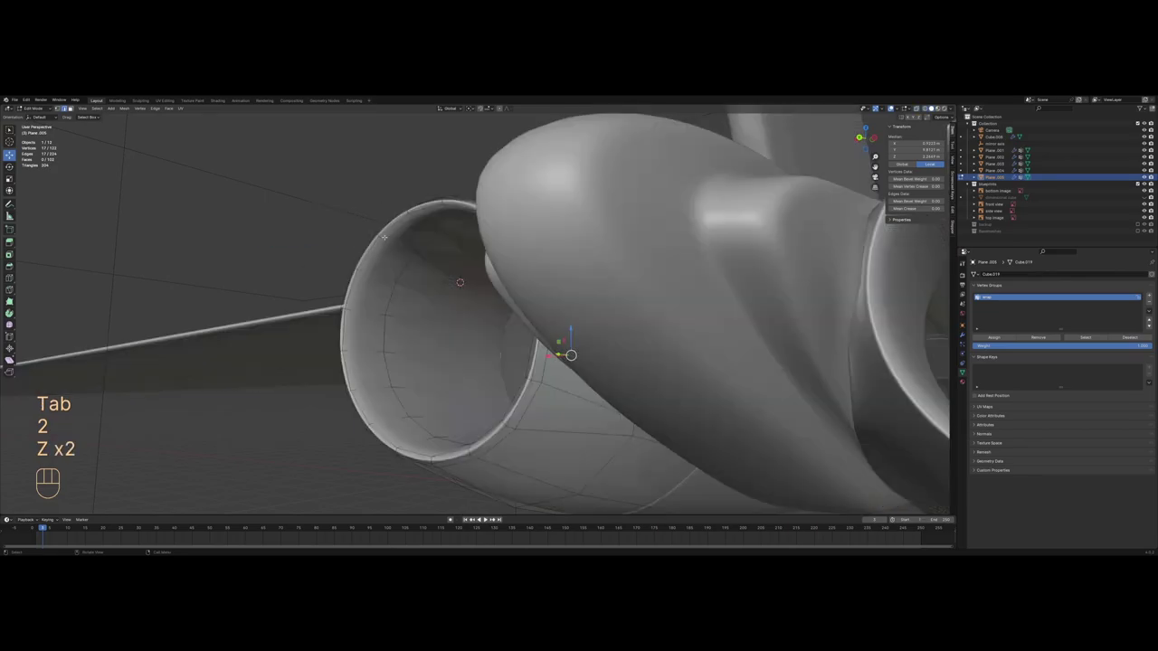
pyautogui.press('a')
pyautogui.moveTo(381, 233); pyautogui.dragTo(450, 187, button='middle')
pyautogui.press('2')
pyautogui.keyDown('alt'); pyautogui.click(449, 186); pyautogui.keyUp('alt')
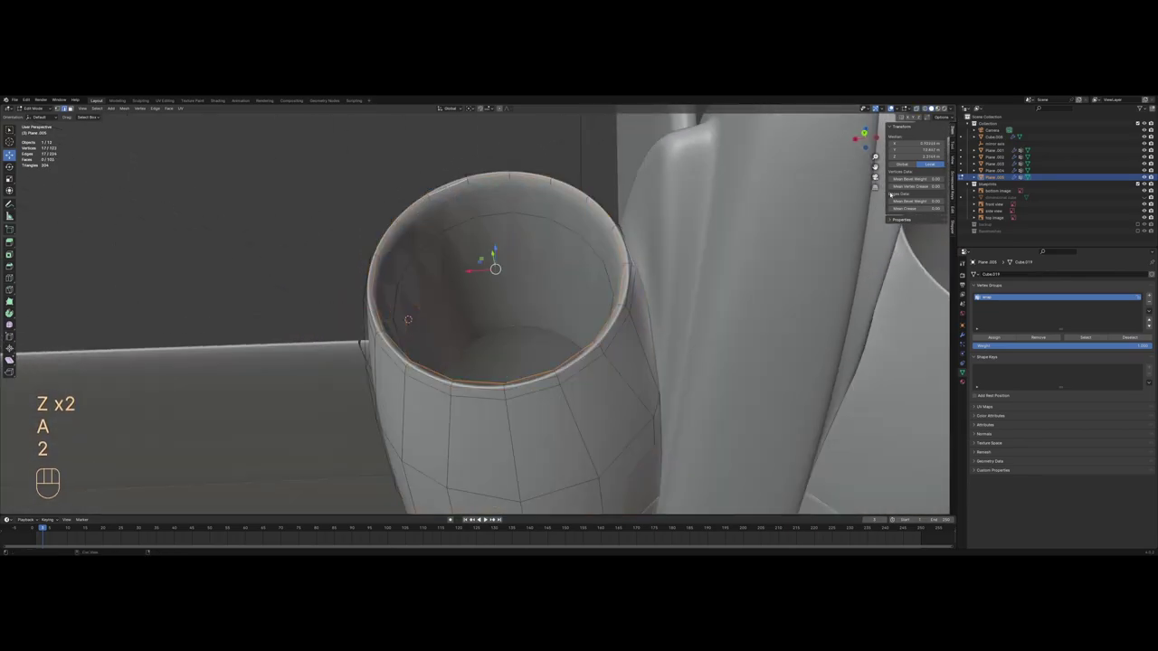
pyautogui.moveTo(915, 201); pyautogui.dragTo(921, 201)
pyautogui.press('Tab')
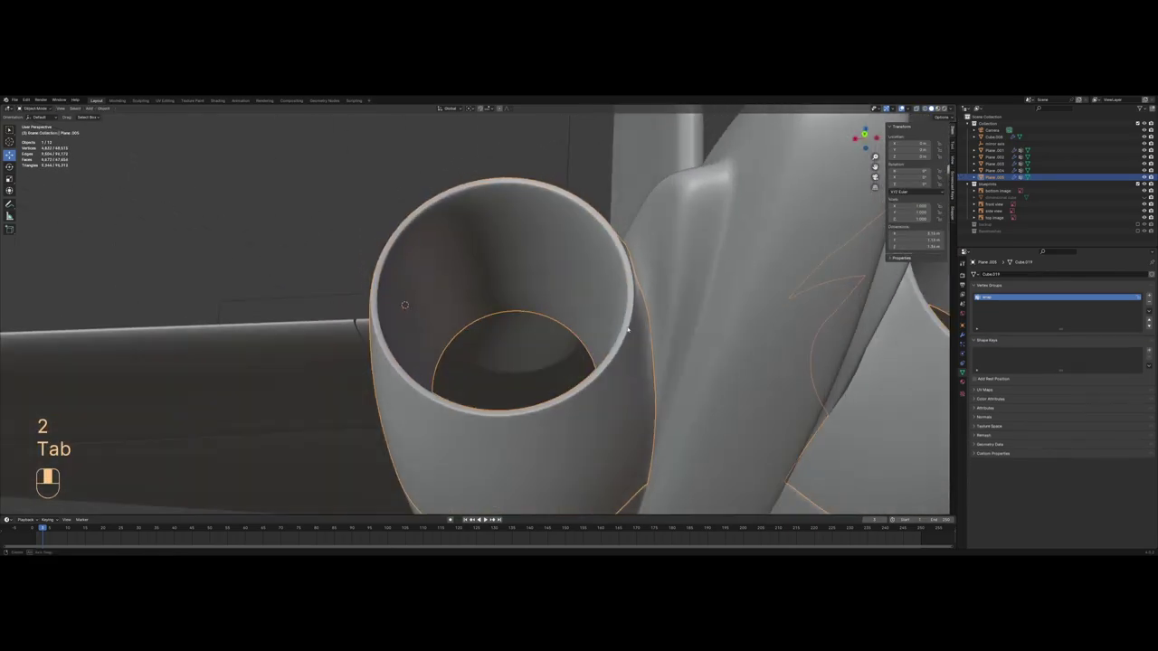
# Step: Zoom out to the whole aircraft and save the file
pyautogui.scroll(-9, 586, 360)
pyautogui.moveTo(628, 328)
pyautogui.mouseDown(button='middle')
pyautogui.moveTo(586, 360)
pyautogui.moveTo(565, 329)
pyautogui.moveTo(576, 422)
pyautogui.mouseUp(button='middle')
pyautogui.hotkey('alt', 's')
# Step: Examine the whole aircraft from several angles in rendered and solid shading
pyautogui.press('z')
pyautogui.click(569, 383)
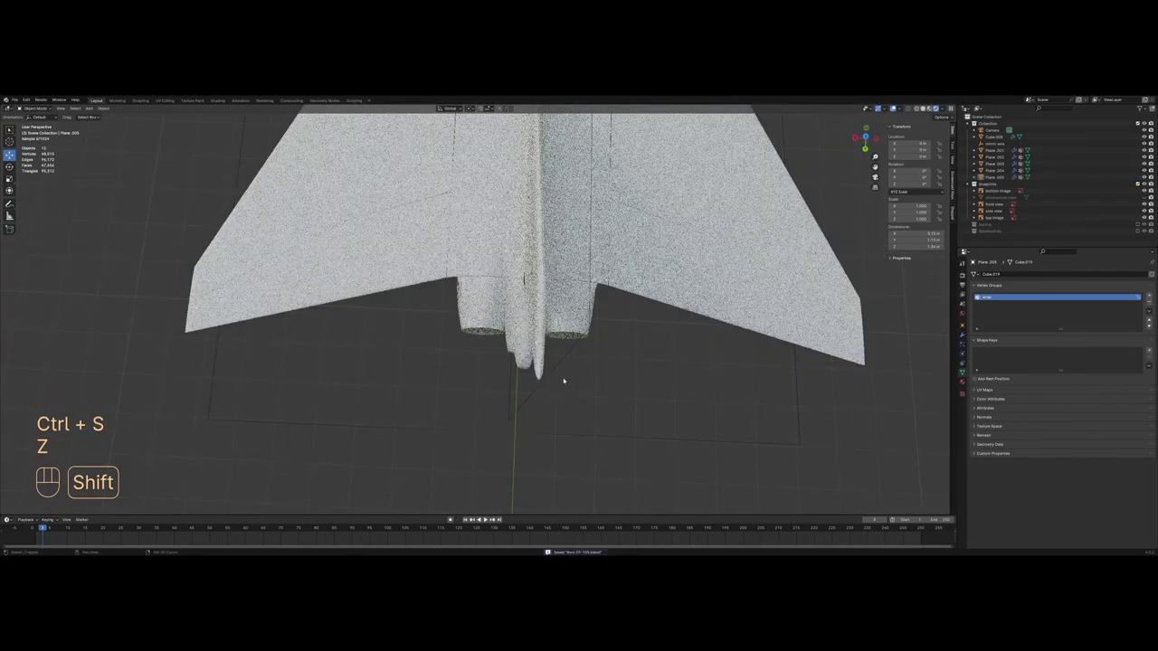
pyautogui.moveTo(566, 383)
pyautogui.keyDown('shift'); pyautogui.mouseDown(button='middle')
pyautogui.moveTo(523, 436)
pyautogui.moveTo(530, 362)
pyautogui.moveTo(530, 373)
pyautogui.moveTo(473, 377)
pyautogui.moveTo(622, 355)
pyautogui.moveTo(638, 372)
pyautogui.moveTo(429, 336)
pyautogui.moveTo(412, 308)
pyautogui.moveTo(421, 291)
pyautogui.moveTo(656, 329)
pyautogui.moveTo(583, 332)
pyautogui.mouseUp(button='middle'); pyautogui.keyUp('shift')
pyautogui.moveTo(584, 332); pyautogui.dragTo(548, 320, button='middle')
pyautogui.press('z')
pyautogui.click(631, 320)
pyautogui.moveTo(632, 321); pyautogui.dragTo(656, 352, button='middle')
pyautogui.scroll(2, 655, 351)
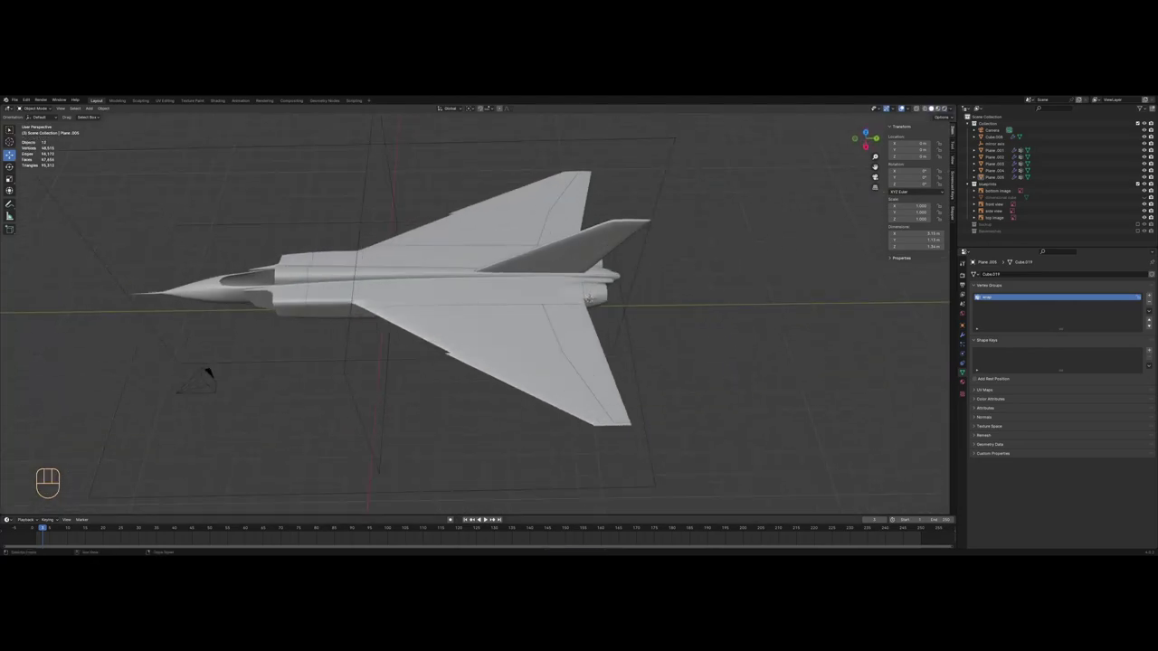
pyautogui.moveTo(655, 352); pyautogui.dragTo(652, 317, button='middle')
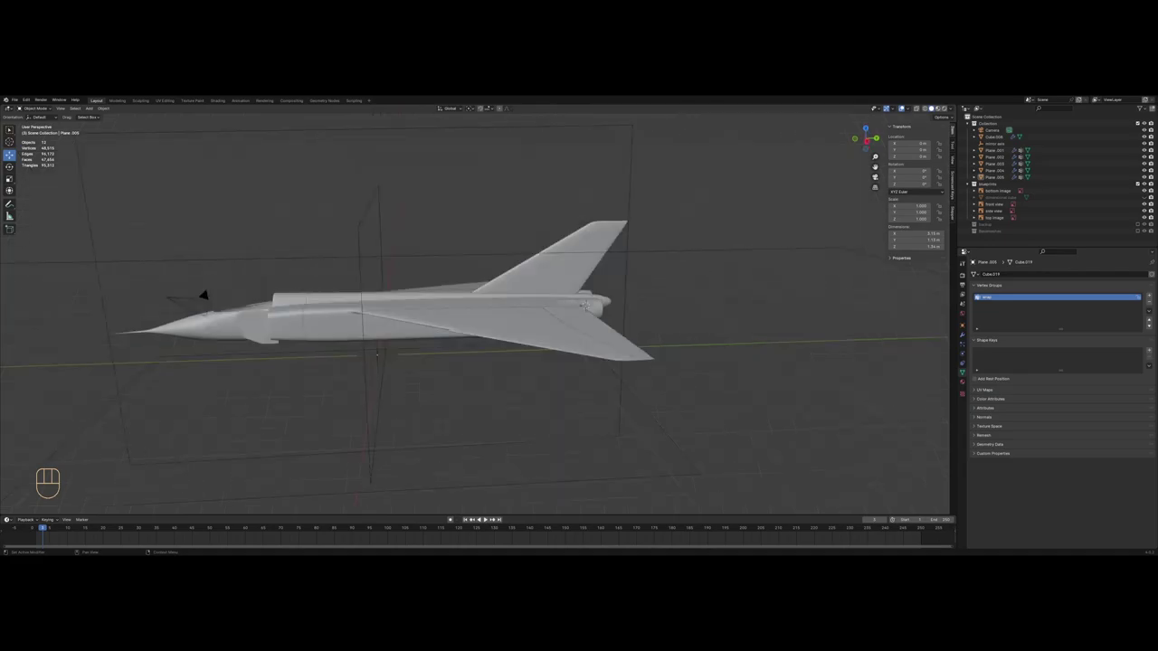
pyautogui.scroll(1, 475, 312)
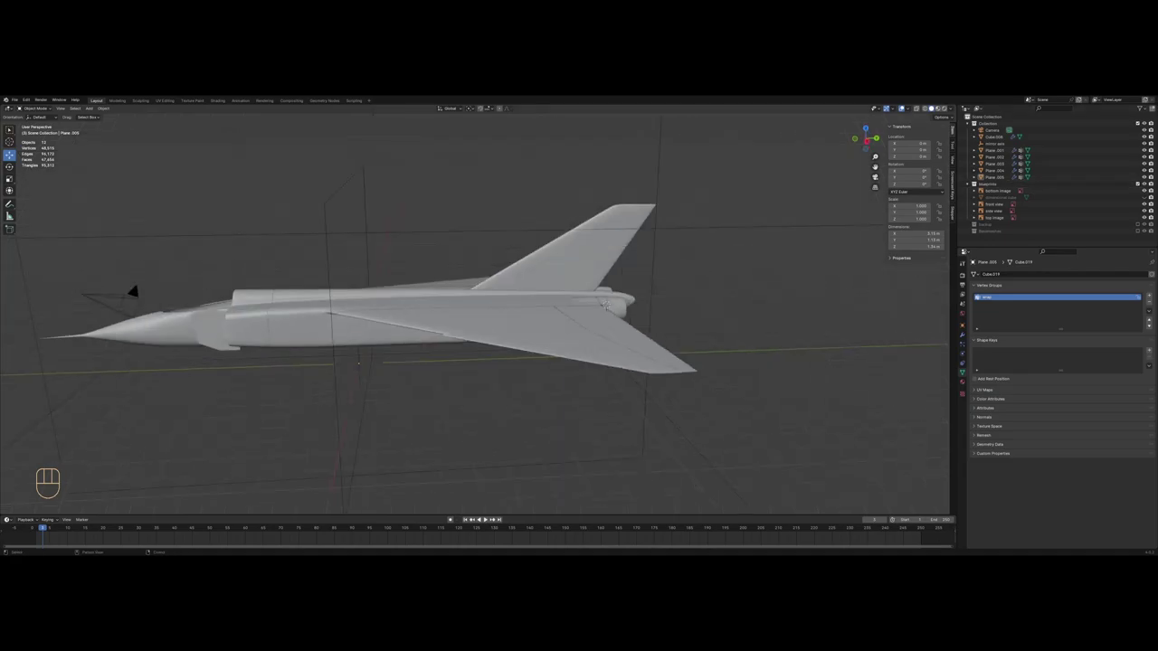
# Step: Select the nose's vertical edge loop near the section A line in the side view and flatten it with Y scale 0
pyautogui.moveTo(214, 340); pyautogui.dragTo(465, 342, button='middle')
pyautogui.scroll(4, 488, 353)
pyautogui.scroll(2, 465, 342)
pyautogui.keyDown('shift'); pyautogui.moveTo(372, 377); pyautogui.dragTo(535, 307, button='middle'); pyautogui.keyUp('shift')
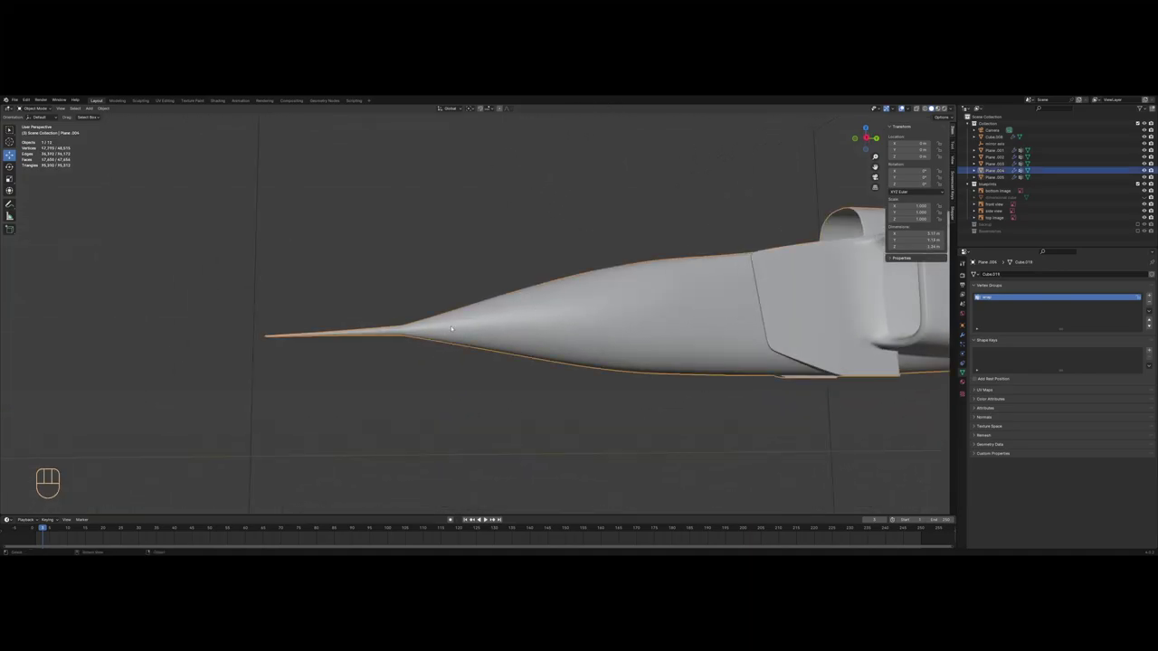
pyautogui.press('KP_3')
pyautogui.press('z')
pyautogui.press('Tab')
pyautogui.press('a')
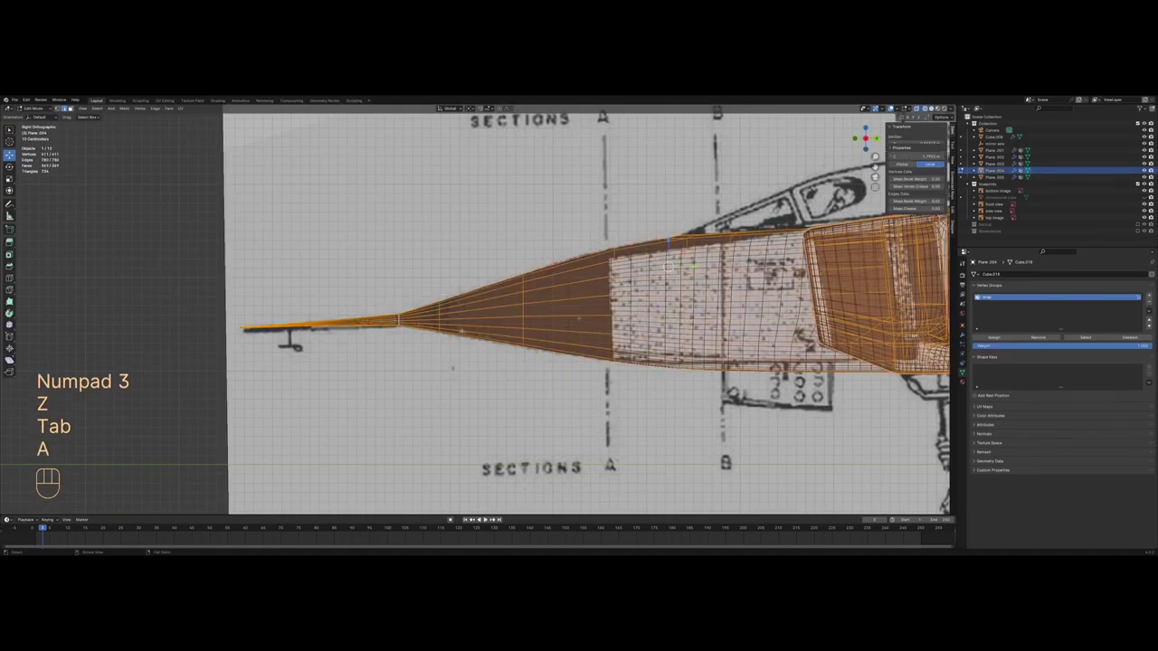
pyautogui.press('z')
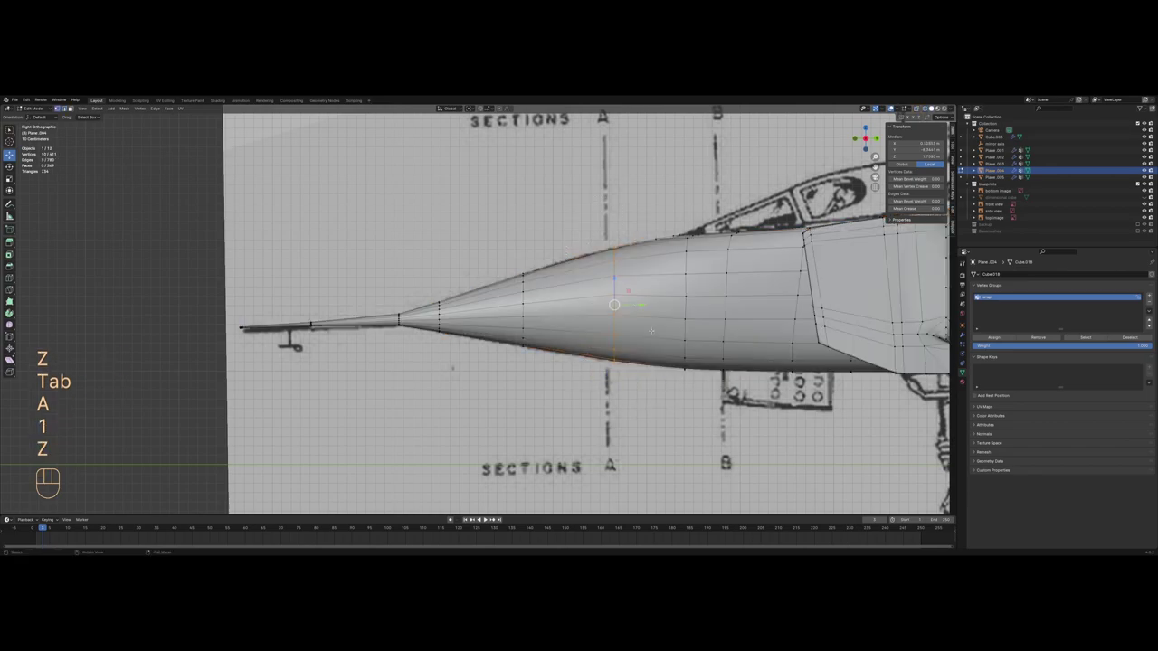
pyautogui.press('s')
pyautogui.press('KP_0')
pyautogui.press('Return')
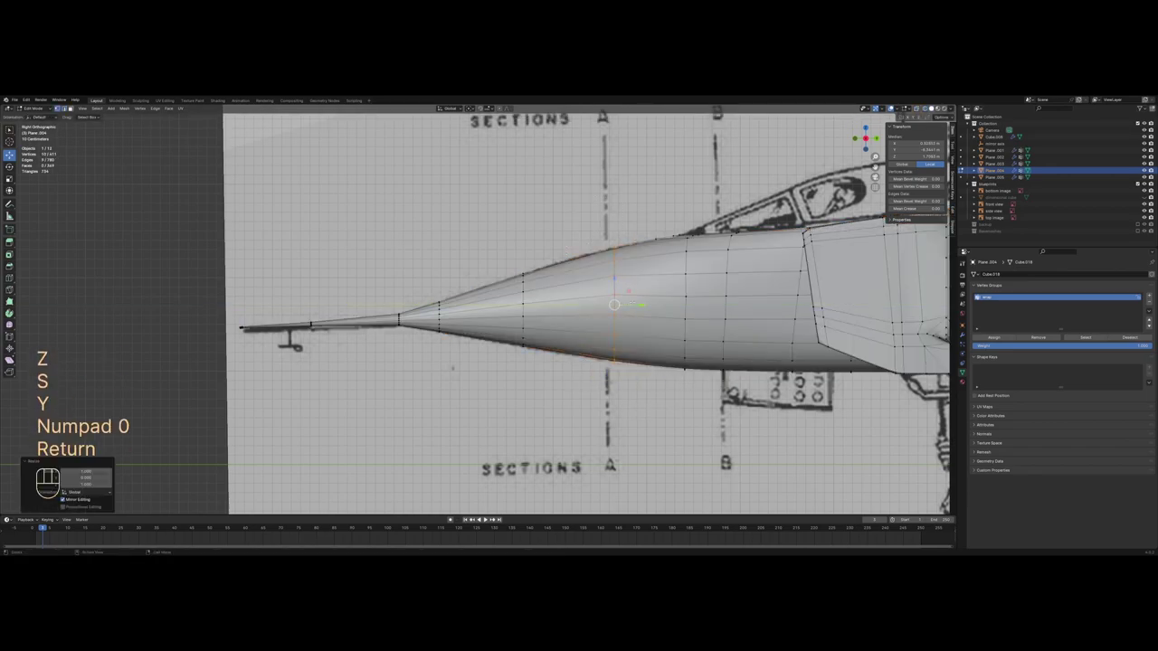
# Step: Slide the flattened nose loop forward to align with the blueprint's section A line
pyautogui.scroll(2, 613, 305)
pyautogui.press('g')
pyautogui.press('g')
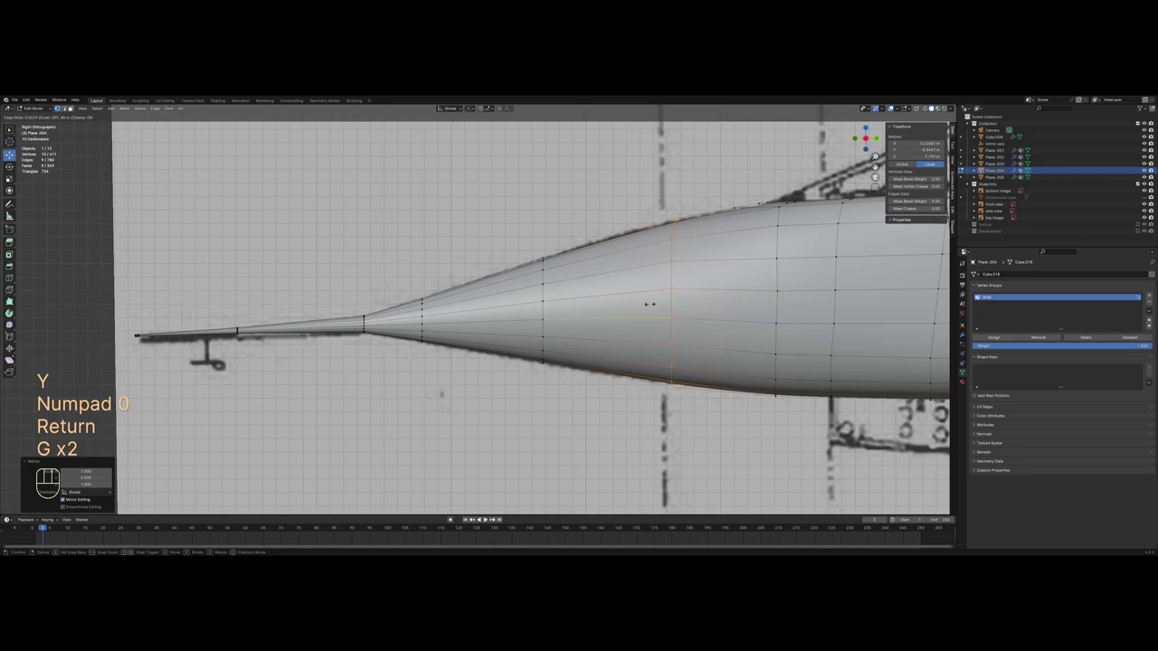
pyautogui.click(642, 304)
pyautogui.press('z')
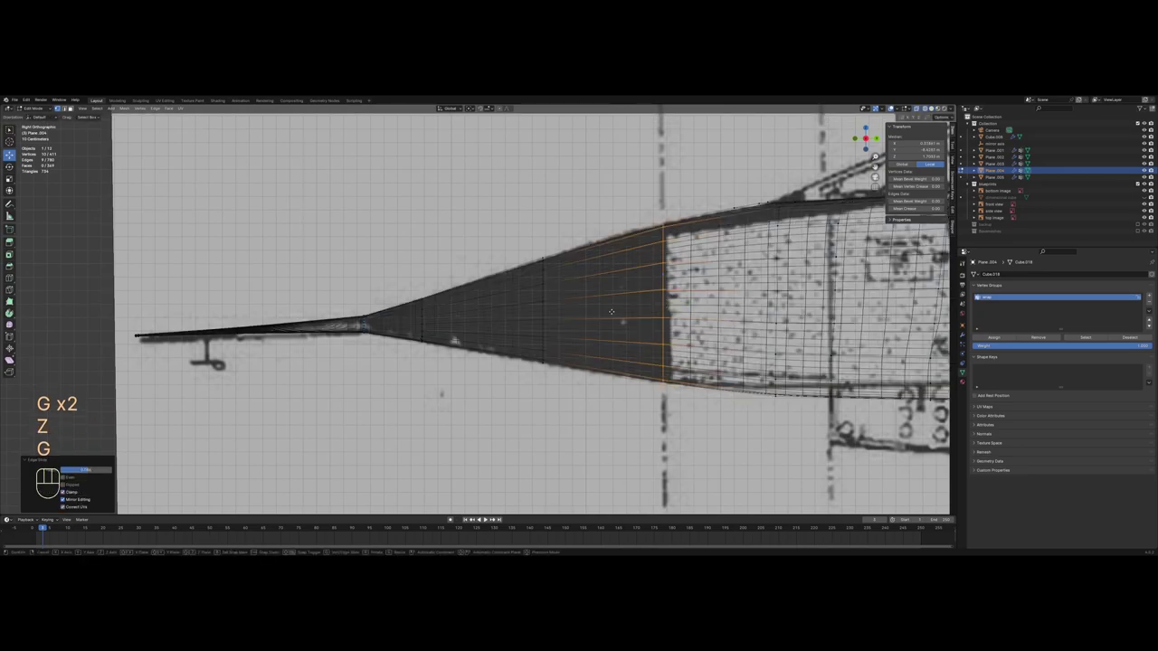
pyautogui.press('g')
pyautogui.click(616, 312)
pyautogui.press('z')
# Step: Separate the nose cone faces forward of section A into their own object
pyautogui.scroll(-3, 616, 312)
pyautogui.press('z')
pyautogui.press('a')
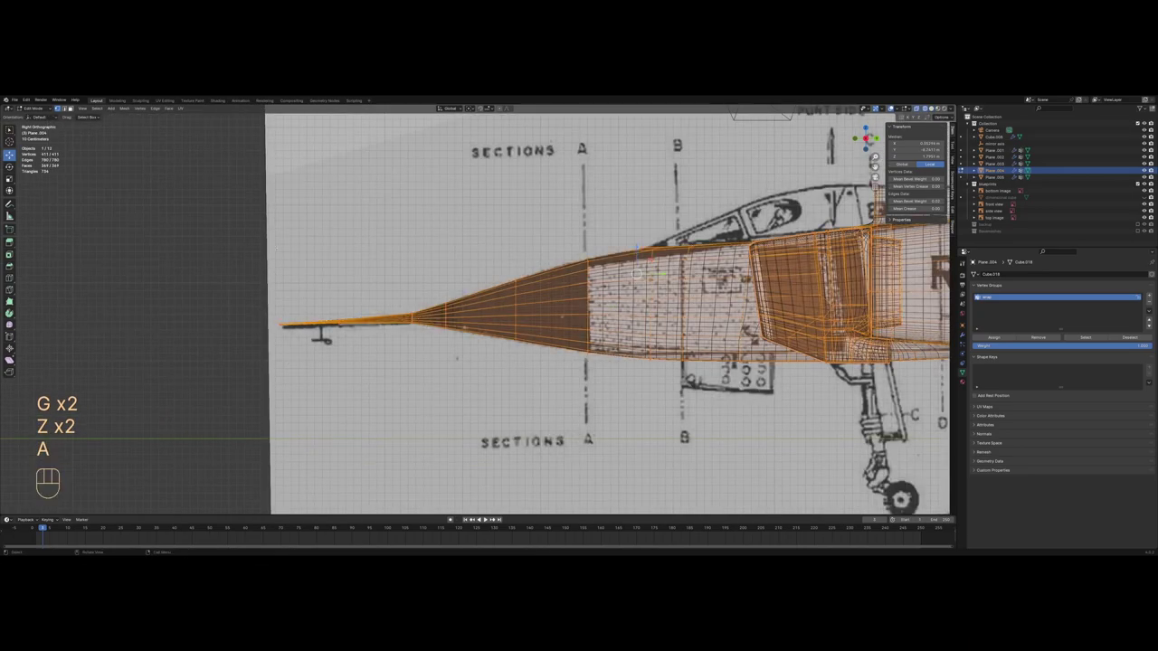
pyautogui.press('3')
pyautogui.press('z')
pyautogui.scroll(1, 475, 309)
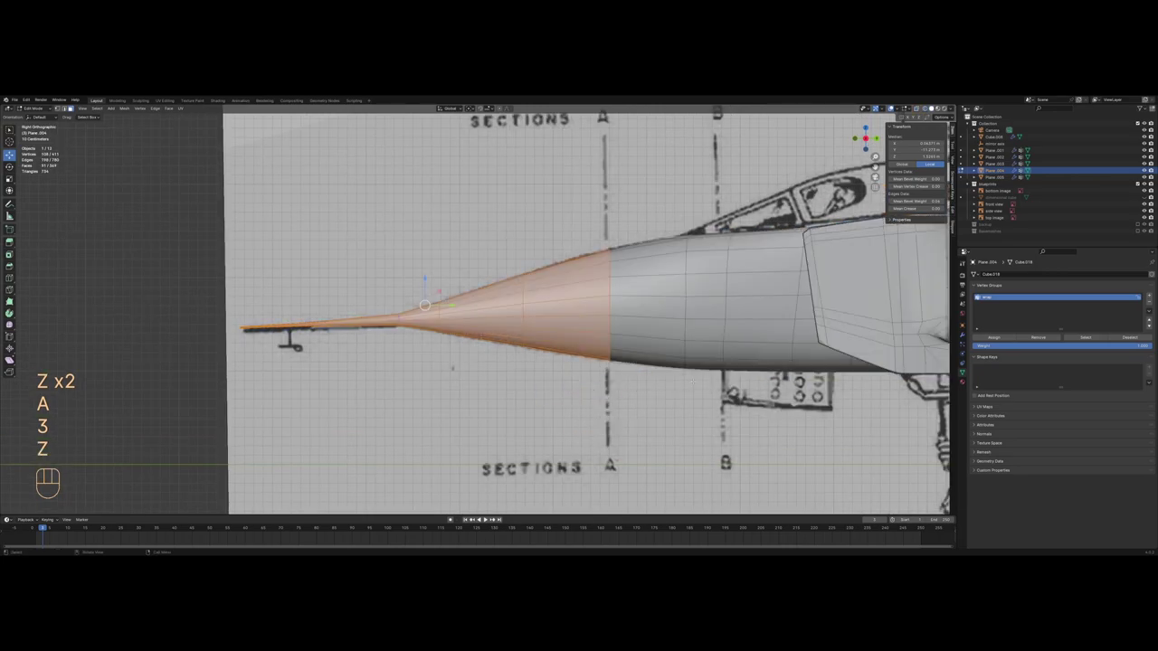
pyautogui.rightClick(703, 384)
pyautogui.click(722, 382)
pyautogui.press('Tab')
# Step: Select the separated nose cone and examine its shape in wireframe and solid shading
pyautogui.hotkey('alt', 'a')
pyautogui.moveTo(554, 312); pyautogui.dragTo(544, 354, button='middle')
pyautogui.click(452, 235)
pyautogui.press('z')
pyautogui.keyDown('shift'); pyautogui.moveTo(436, 245); pyautogui.dragTo(548, 312, button='middle'); pyautogui.keyUp('shift')
pyautogui.scroll(3, 504, 359)
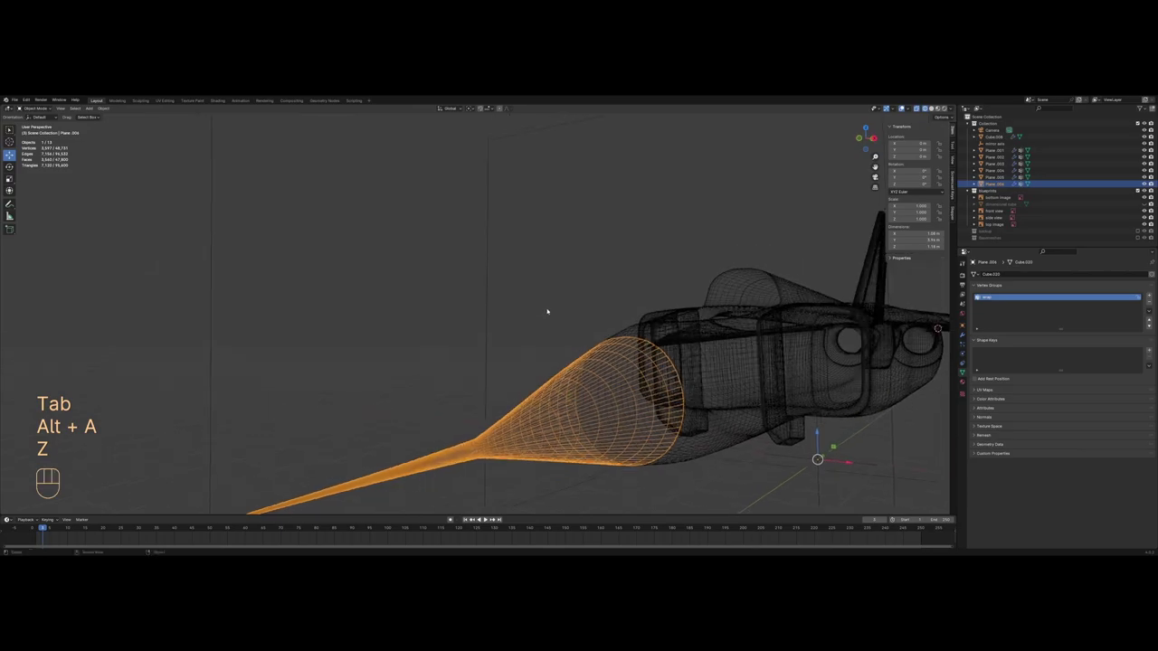
pyautogui.press('z')
pyautogui.keyDown('shift'); pyautogui.moveTo(579, 348); pyautogui.dragTo(629, 303, button='middle'); pyautogui.keyUp('shift')
pyautogui.moveTo(628, 303); pyautogui.dragTo(583, 296, button='middle')
pyautogui.scroll(4, 582, 296)
# Step: Add an Edge Split modifier to the nose cone and place it directly above Solidify in the modifier stack
pyautogui.click(961, 335)
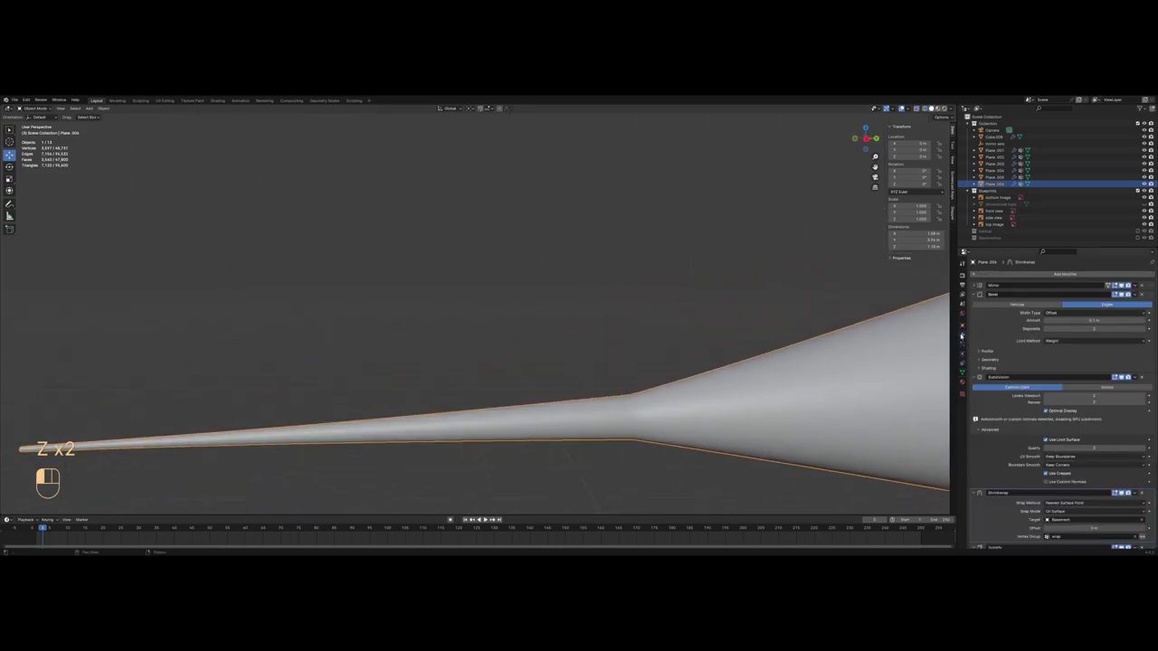
pyautogui.click(974, 295)
pyautogui.click(971, 304)
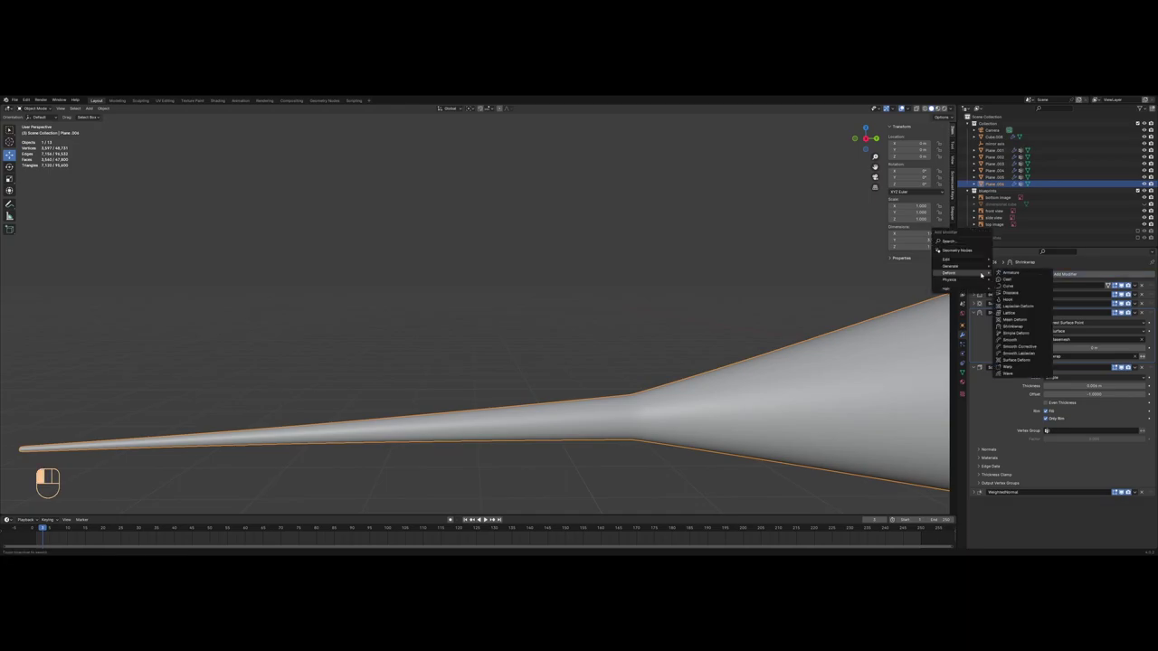
pyautogui.moveTo(975, 285)
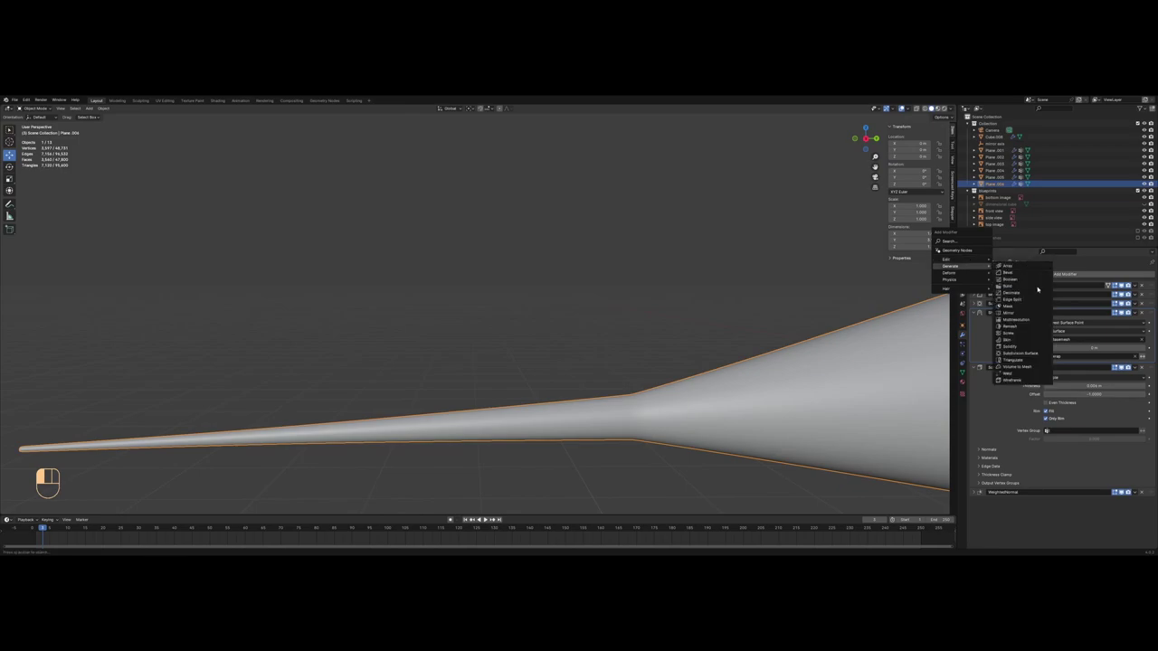
pyautogui.click(1028, 300)
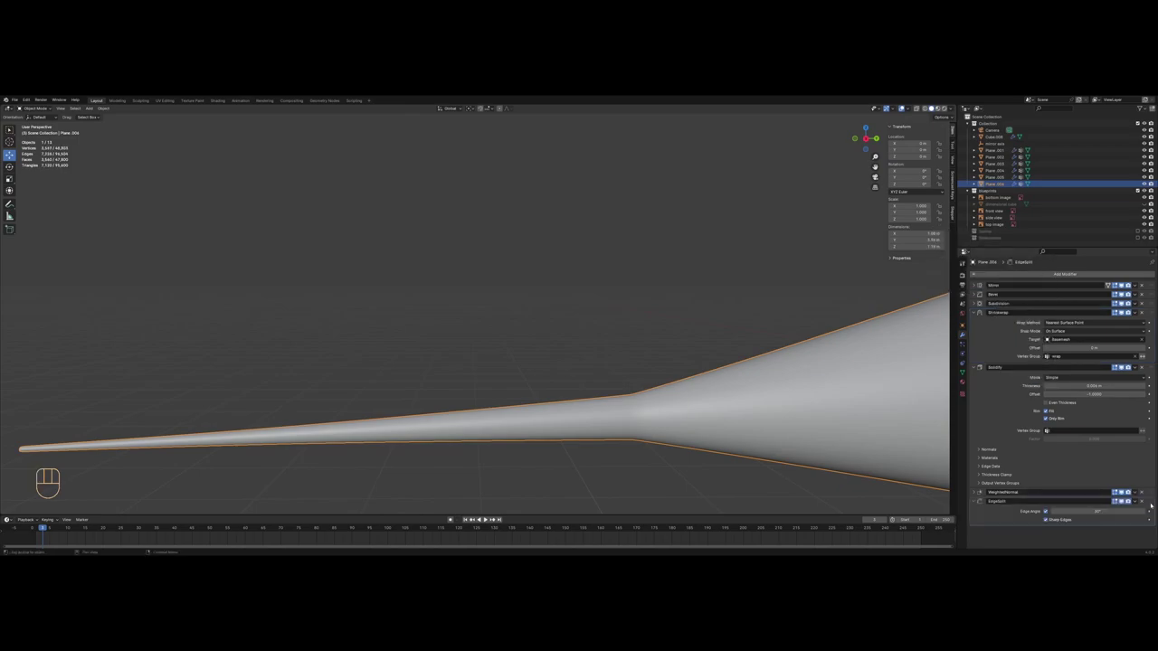
pyautogui.moveTo(1150, 505); pyautogui.dragTo(1134, 358)
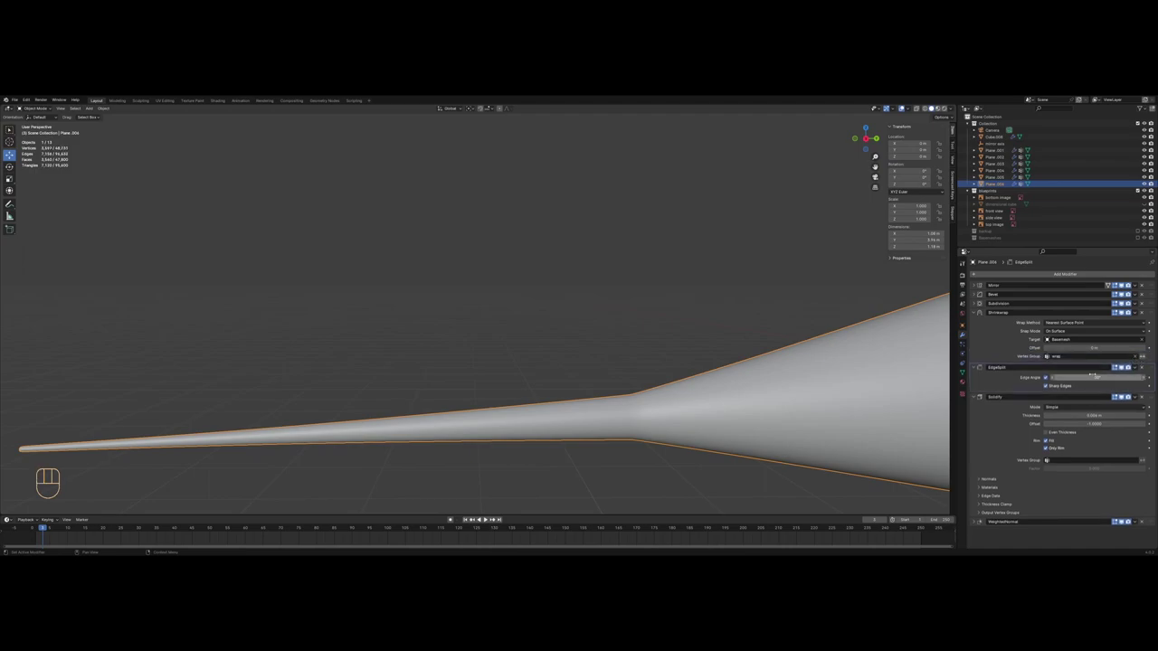
# Step: Mark the edge loop where the nose cone narrows into the thin probe as sharp and check it in wireframe
pyautogui.press('Tab')
pyautogui.press('z')
pyautogui.click(571, 335)
pyautogui.press('a')
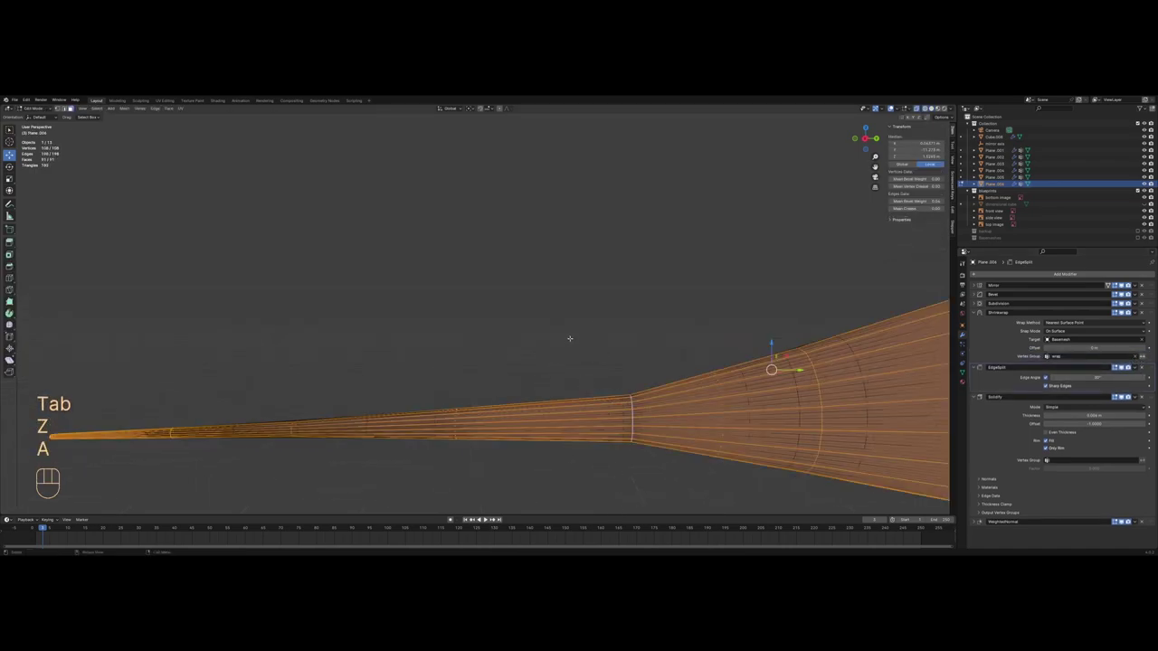
pyautogui.press('2')
pyautogui.moveTo(584, 344); pyautogui.dragTo(677, 491)
pyautogui.hotkey('shift', 'z')
pyautogui.rightClick(705, 398)
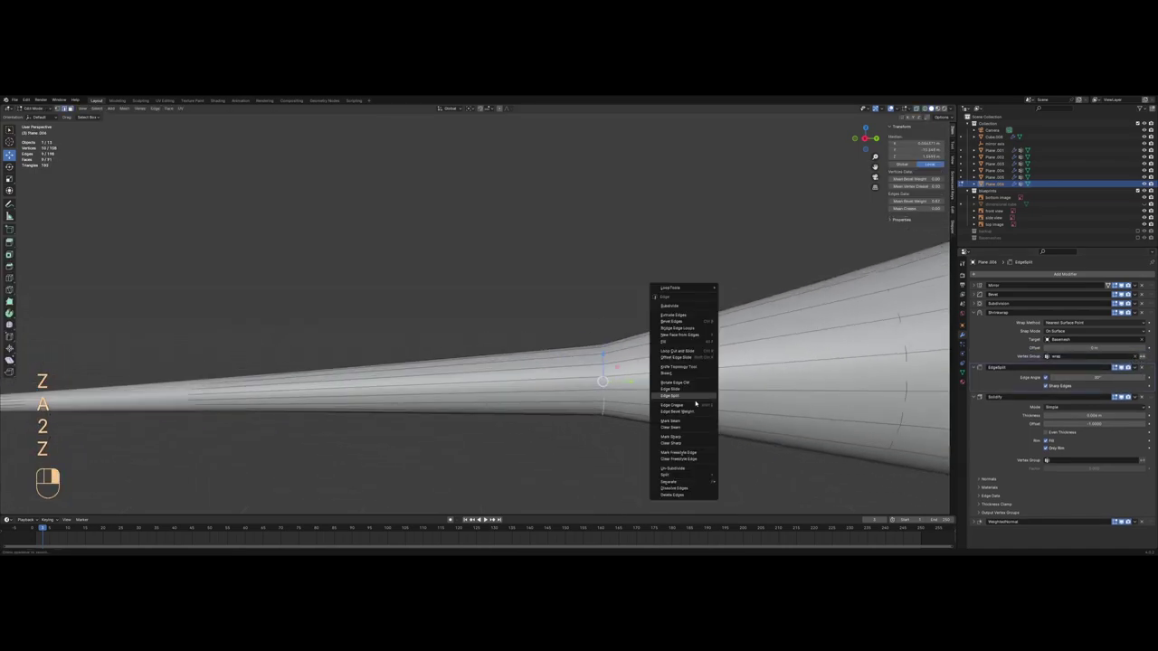
pyautogui.click(673, 438)
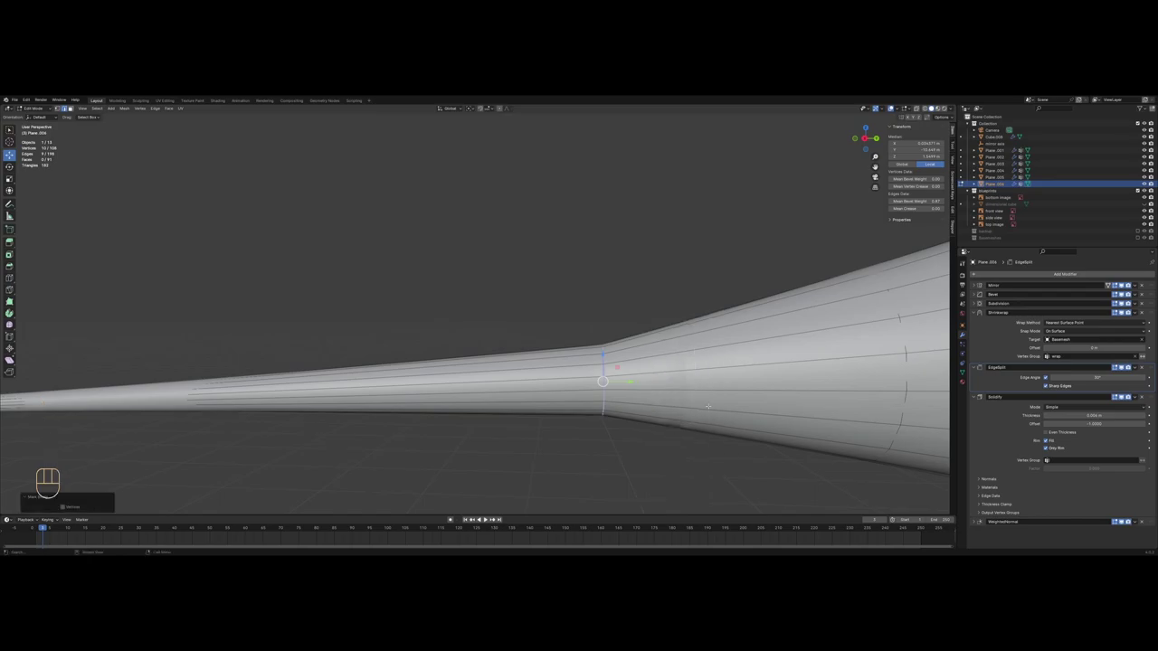
pyautogui.press('Tab')
pyautogui.press('z')
pyautogui.click(582, 386)
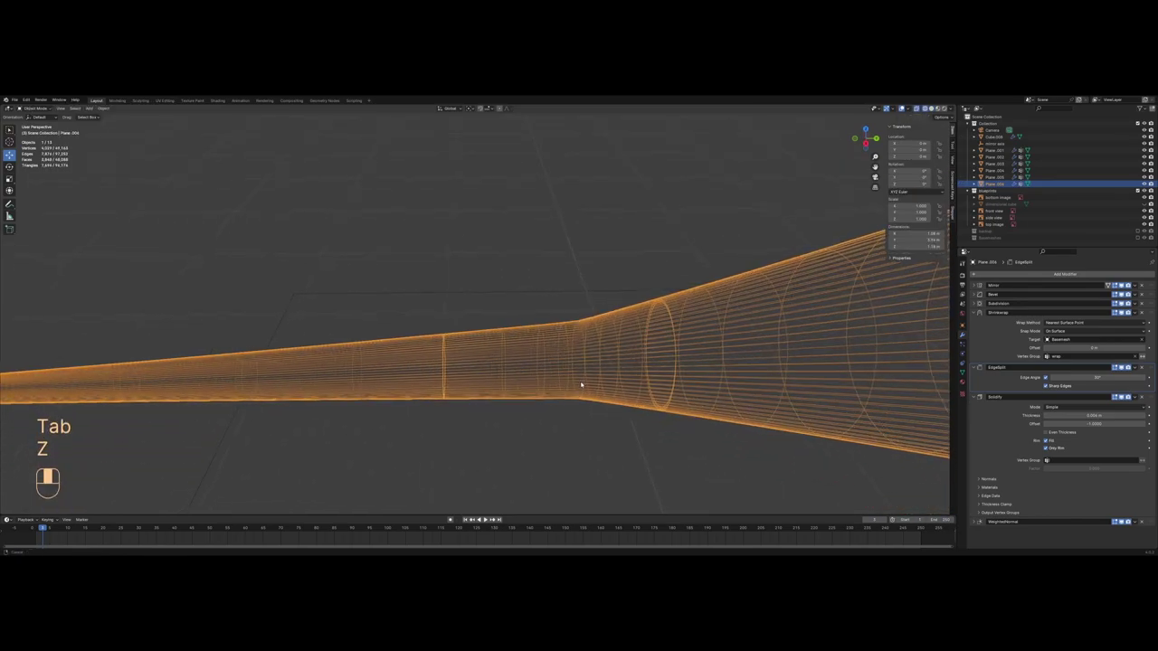
# Step: Clear the sharp mark from the edge loop at the junction of cone and probe
pyautogui.press('Tab')
pyautogui.press('z')
pyautogui.click(680, 348)
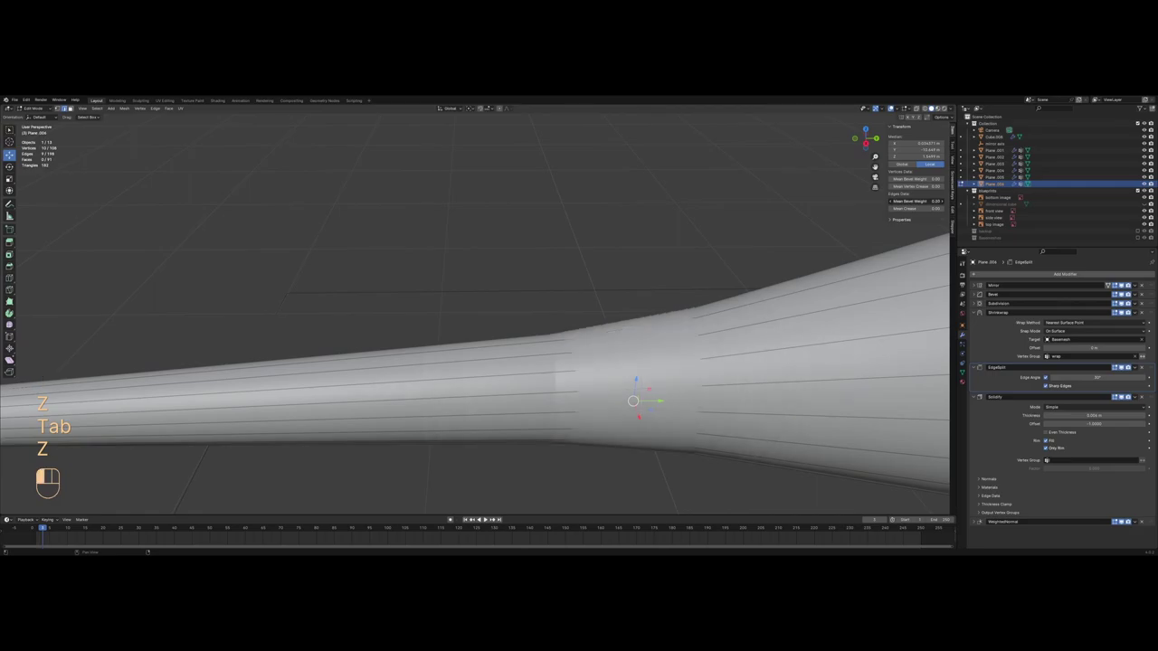
pyautogui.rightClick(796, 294)
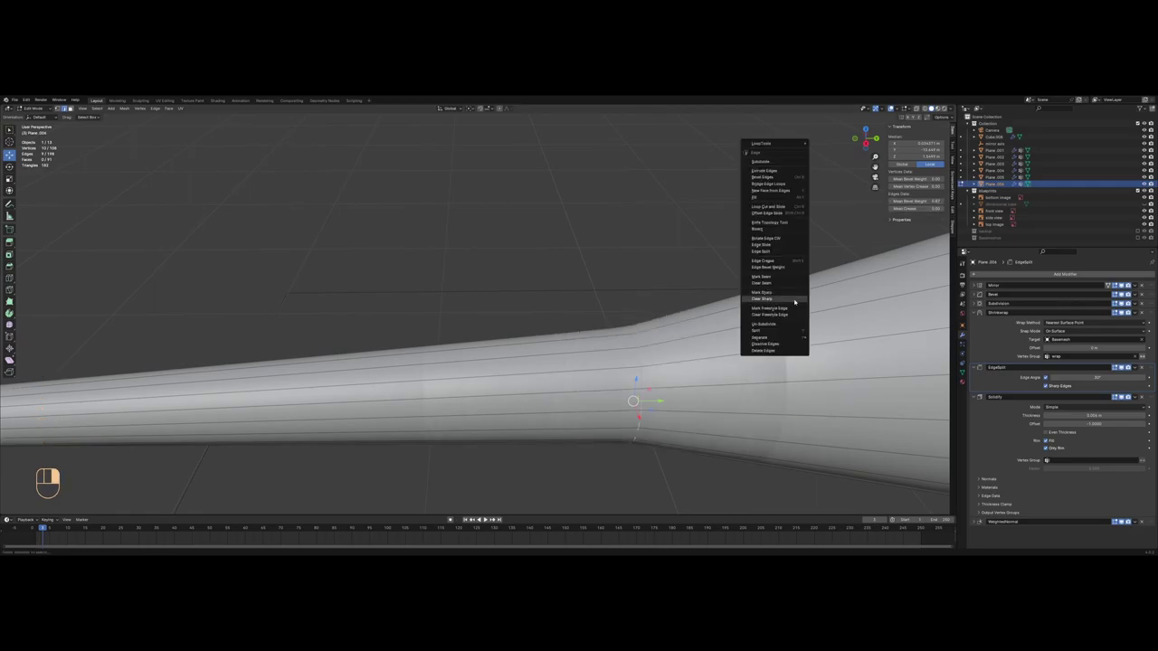
pyautogui.click(794, 300)
pyautogui.scroll(-5, 569, 235)
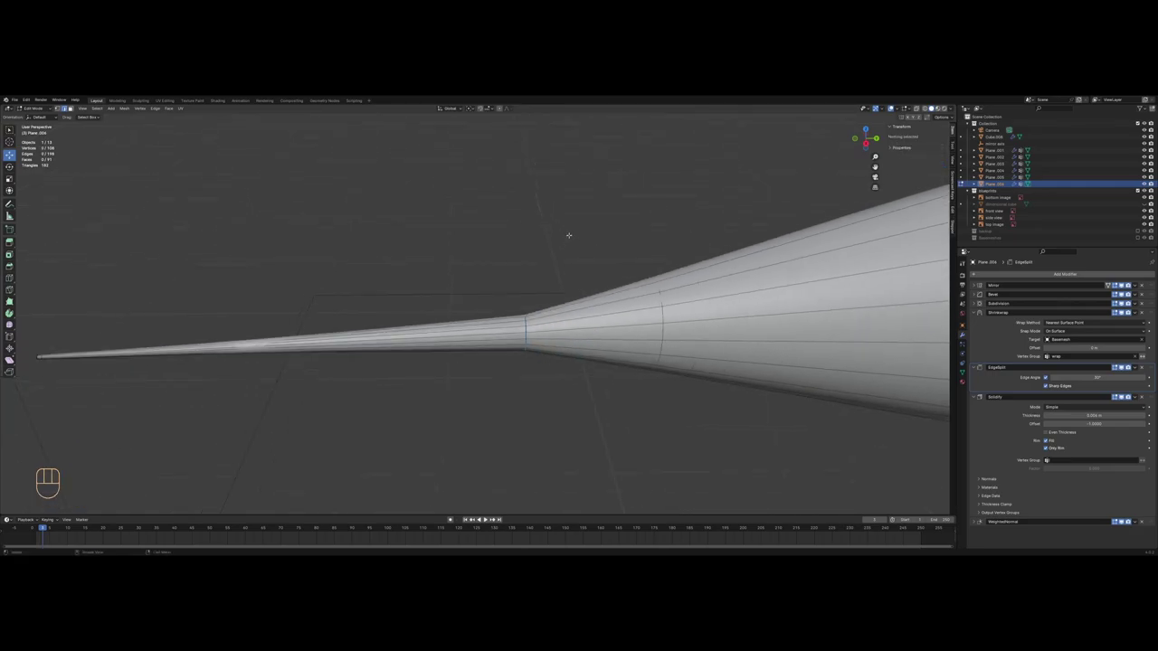
# Step: Mark the edge loop just behind the cone-to-probe junction as sharp
pyautogui.press('z')
pyautogui.press('a')
pyautogui.moveTo(679, 346); pyautogui.dragTo(736, 416)
pyautogui.press('z')
pyautogui.scroll(3, 690, 383)
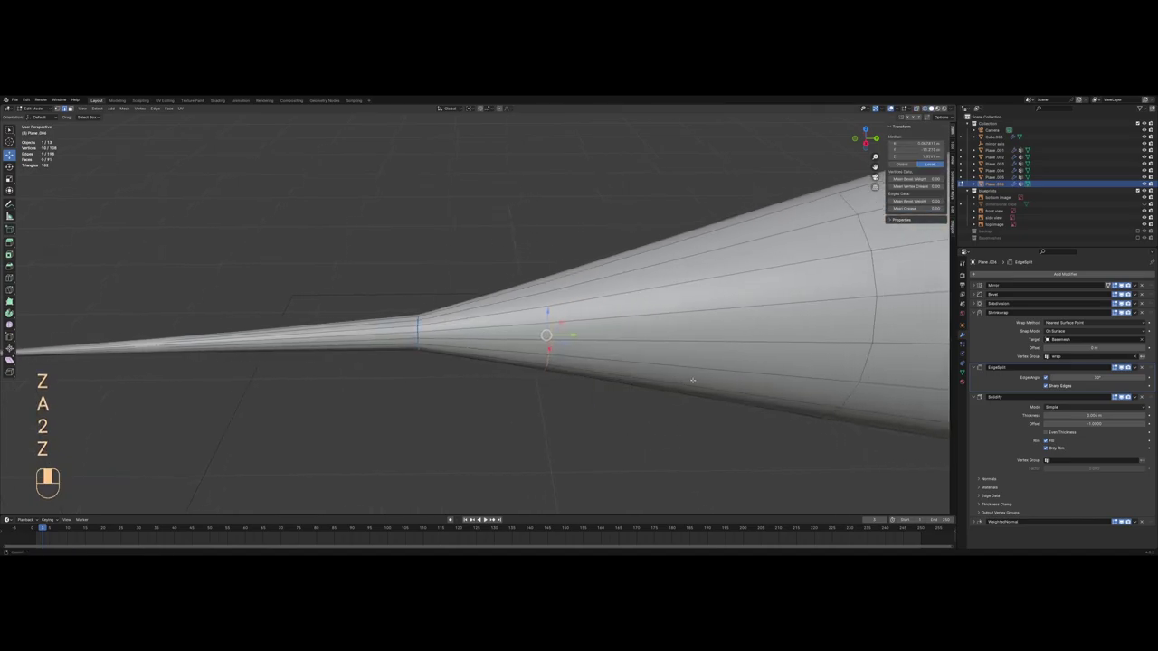
pyautogui.rightClick(683, 374)
pyautogui.click(680, 365)
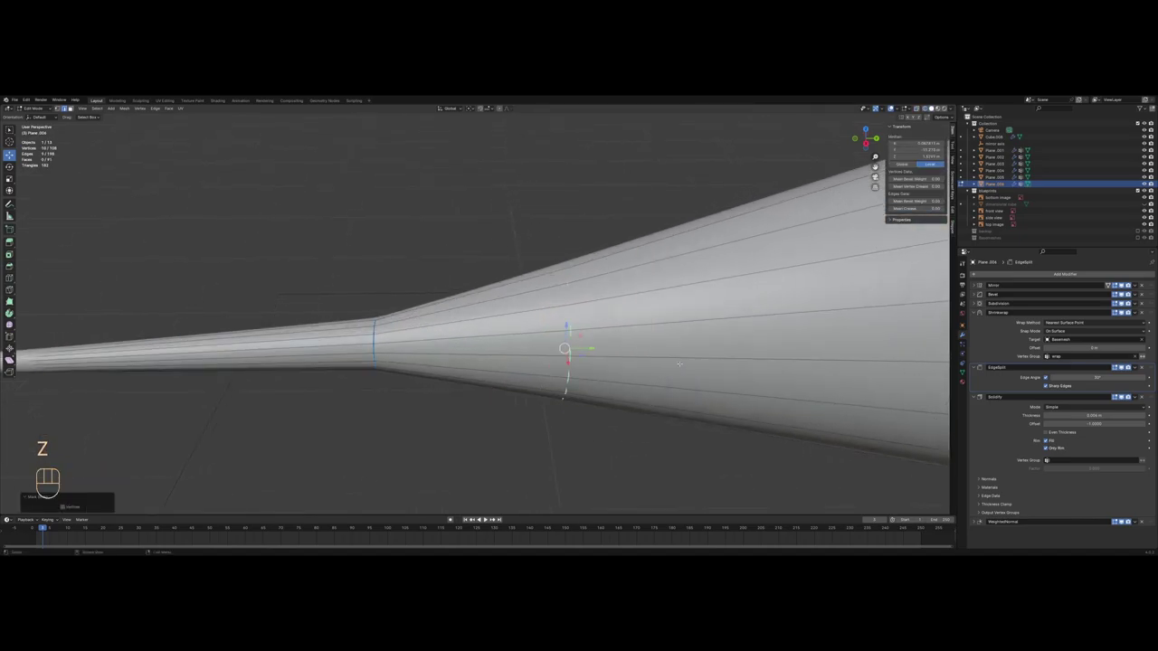
pyautogui.moveTo(612, 320); pyautogui.dragTo(588, 302, button='middle')
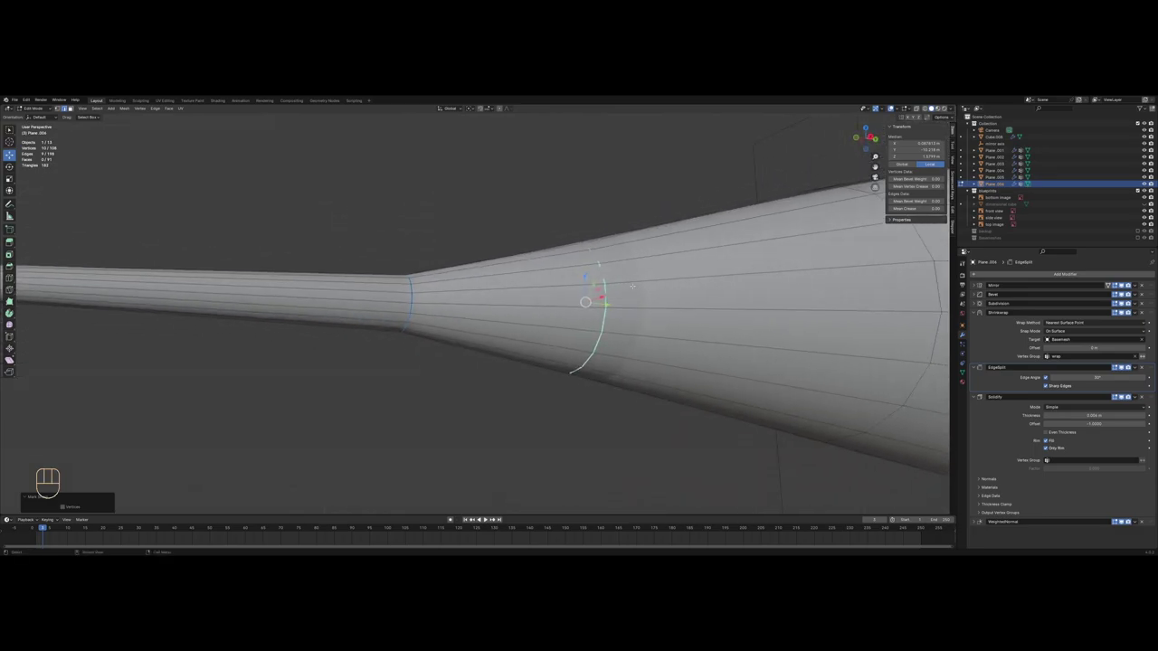
pyautogui.scroll(1, 515, 302)
# Step: Add a second Bevel modifier to the nose cone and place it between Solidify and Weighted Normal
pyautogui.press('z')
pyautogui.moveTo(514, 302)
pyautogui.mouseDown(button='middle')
pyautogui.moveTo(508, 274)
pyautogui.moveTo(496, 322)
pyautogui.moveTo(521, 324)
pyautogui.mouseUp(button='middle')
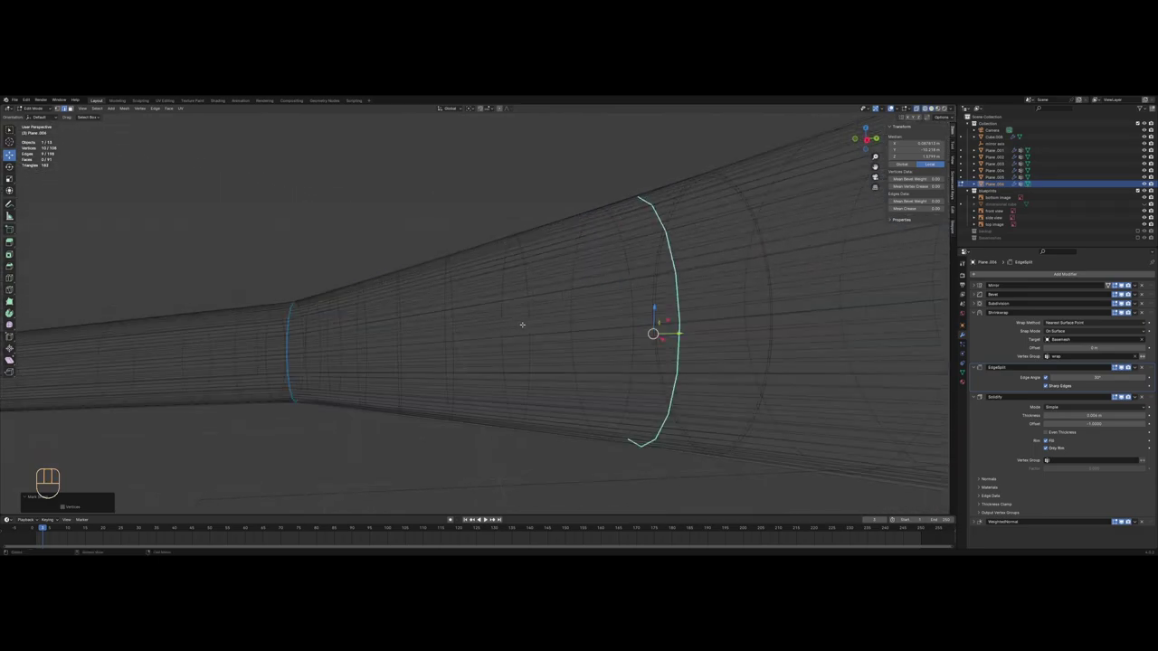
pyautogui.press('Tab')
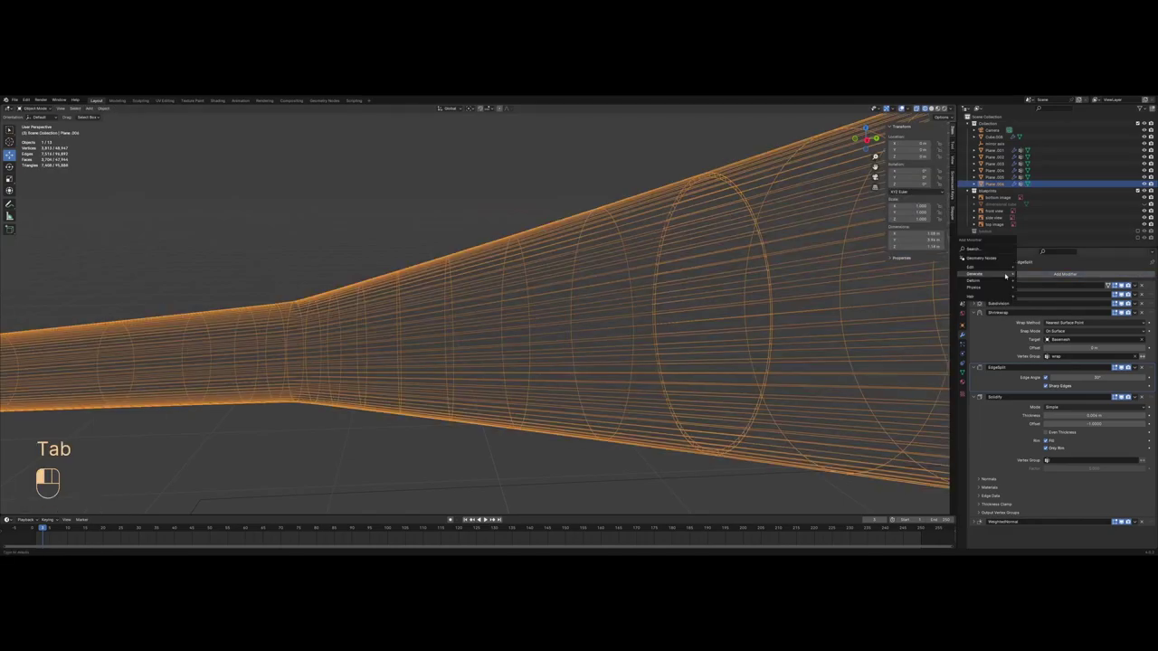
pyautogui.click(1039, 281)
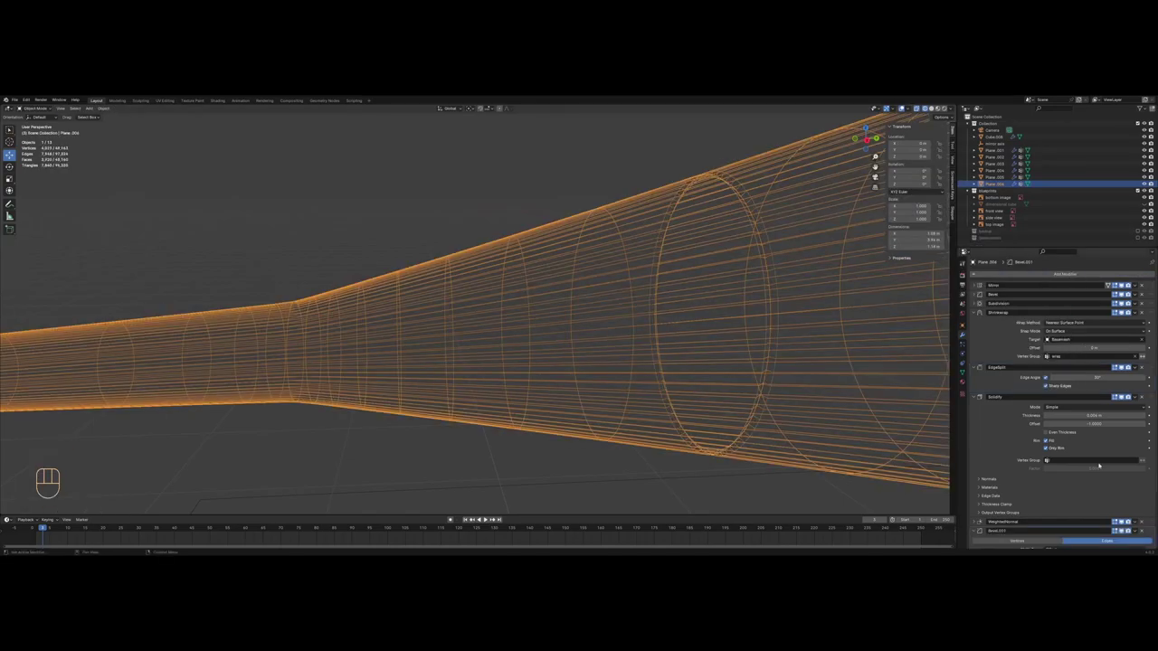
pyautogui.moveTo(1150, 535); pyautogui.dragTo(1126, 509)
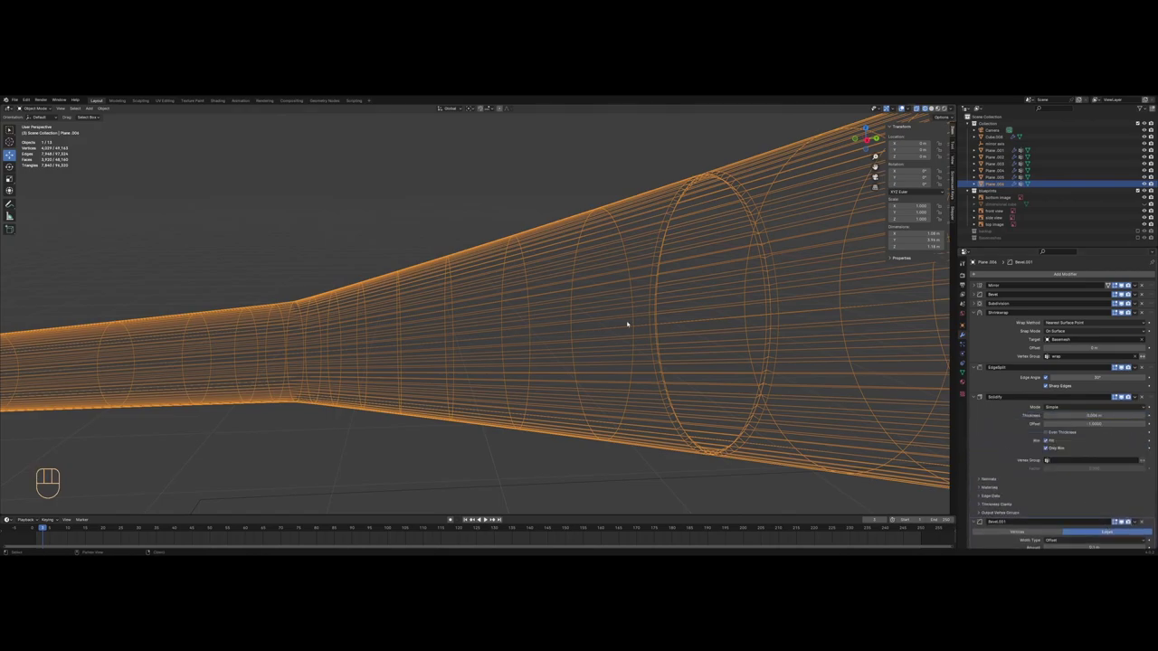
# Step: Set the second Bevel modifier to 2 segments, adjust its limit angle, and inspect the seam around the nose cone
pyautogui.moveTo(627, 325); pyautogui.dragTo(658, 396, button='middle')
pyautogui.press('z')
pyautogui.scroll(1, 659, 395)
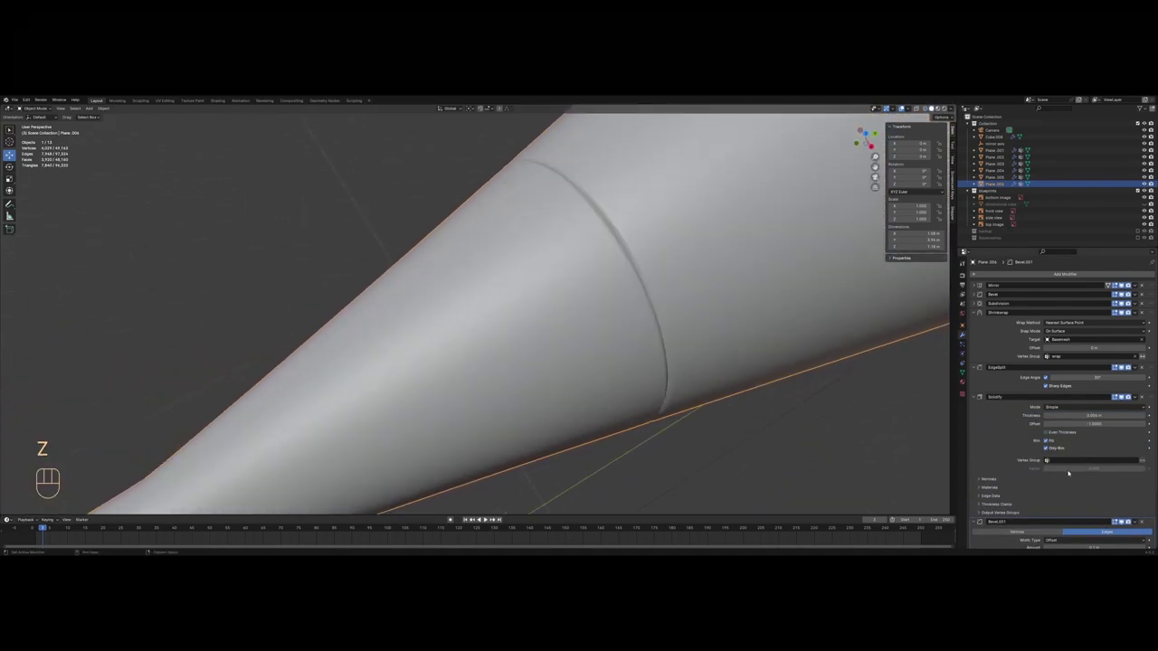
pyautogui.scroll(-2, 1072, 496)
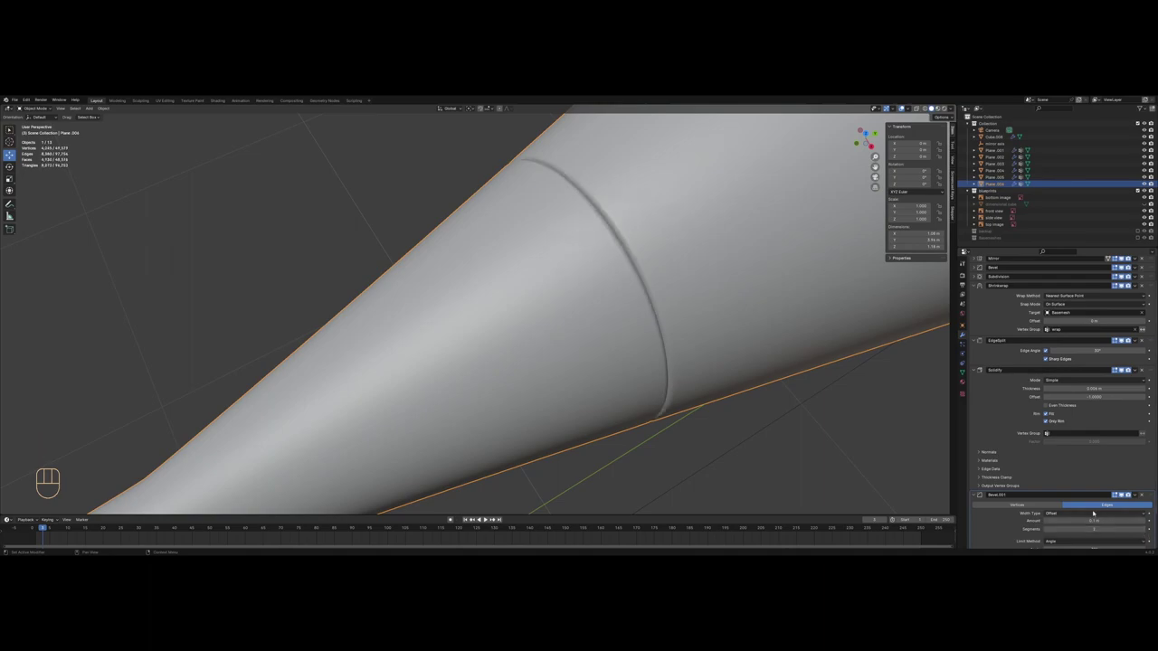
pyautogui.scroll(-2, 1093, 514)
pyautogui.moveTo(1072, 508); pyautogui.dragTo(1076, 508)
pyautogui.rightClick(1073, 509)
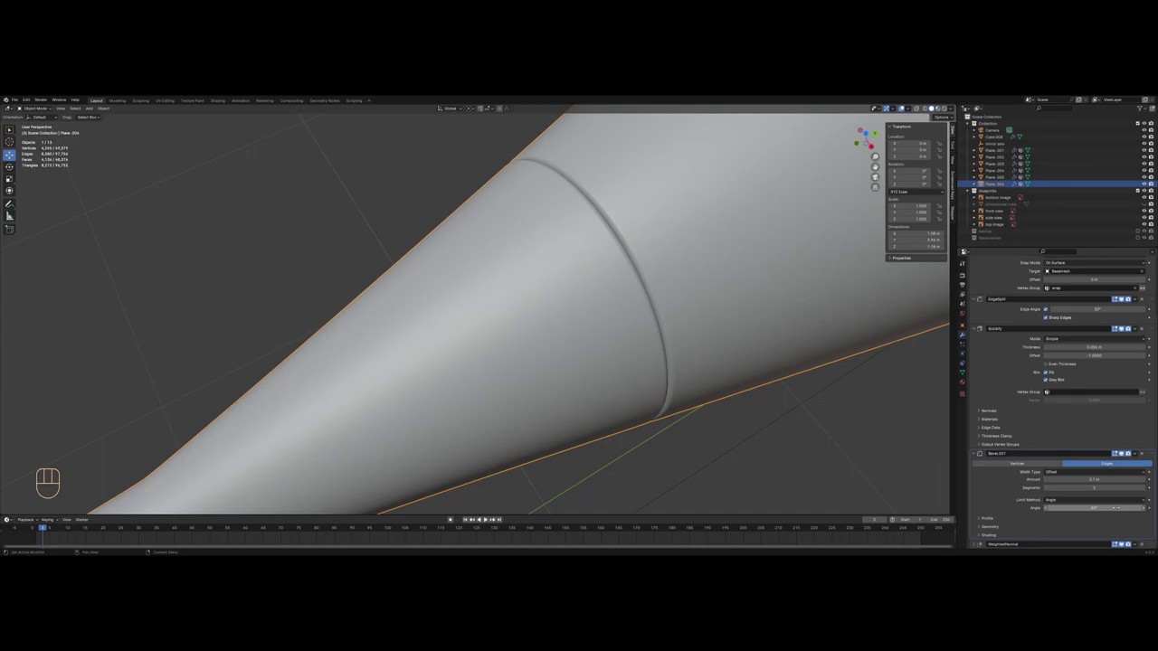
pyautogui.scroll(-4, 708, 305)
pyautogui.moveTo(708, 305); pyautogui.dragTo(675, 223, button='middle')
pyautogui.scroll(2, 543, 244)
pyautogui.press('z')
pyautogui.moveTo(534, 247)
pyautogui.mouseDown(button='middle')
pyautogui.moveTo(566, 277)
pyautogui.moveTo(551, 305)
pyautogui.moveTo(559, 340)
pyautogui.mouseUp(button='middle')
pyautogui.press('z')
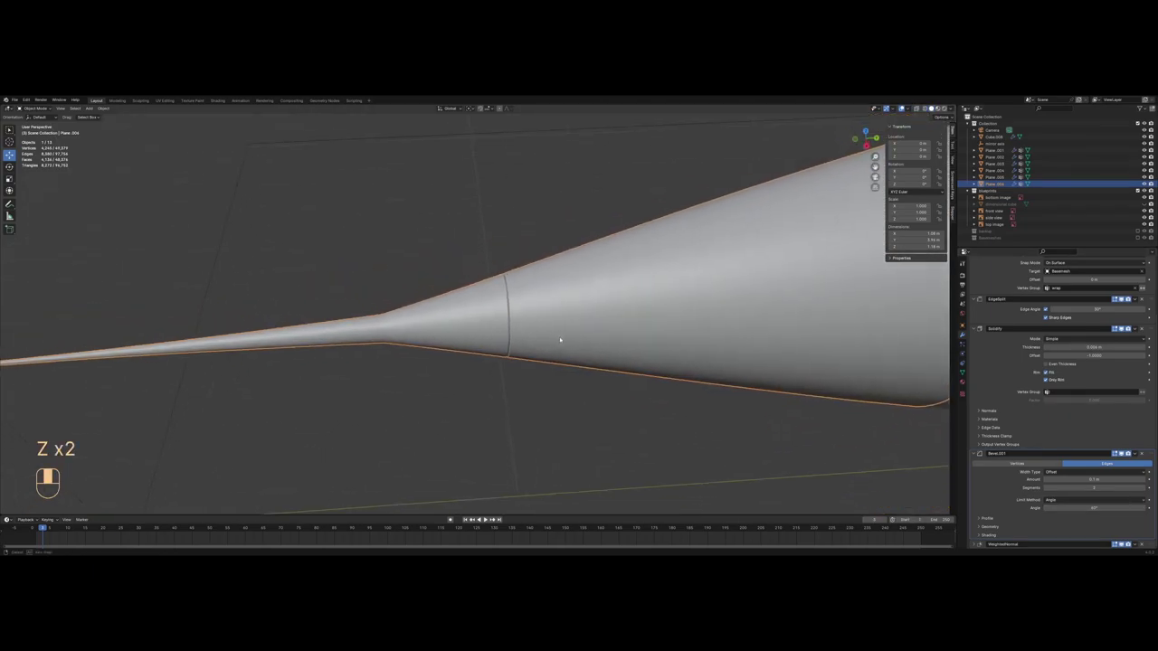
# Step: Try different second-bevel amount and Solidify thickness values while checking the nose cone seam in solid and wireframe shading
pyautogui.scroll(5, 559, 340)
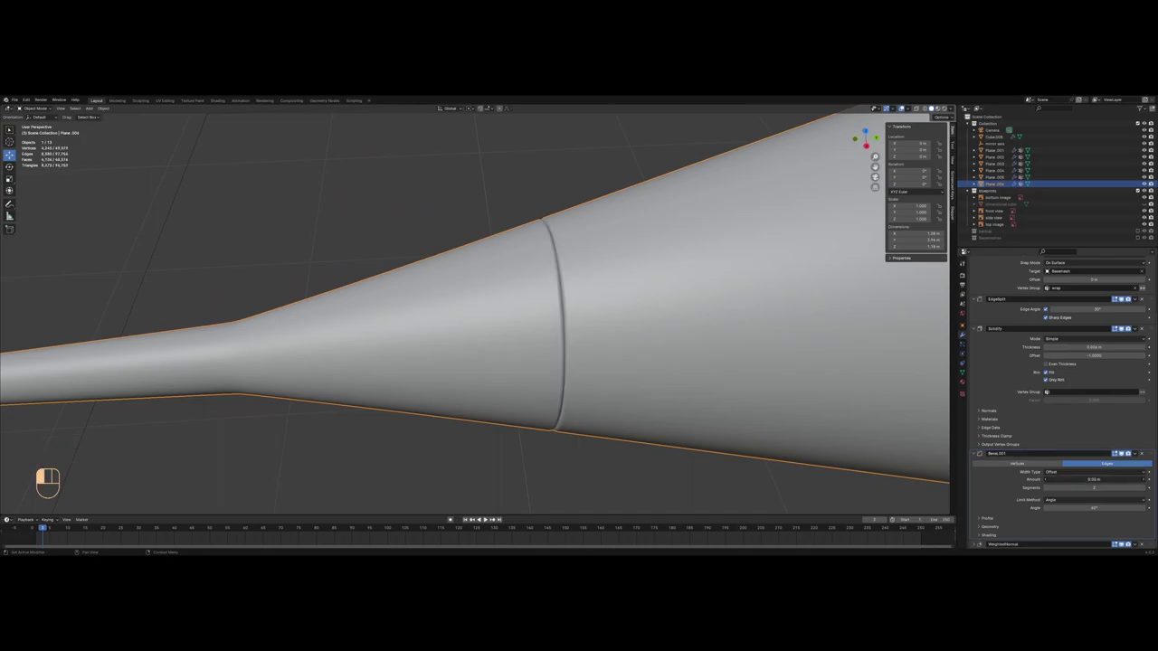
pyautogui.moveTo(1079, 347)
pyautogui.mouseDown()
pyautogui.moveTo(1122, 348)
pyautogui.moveTo(1080, 348)
pyautogui.mouseUp()
pyautogui.scroll(-4, 701, 382)
pyautogui.press('z')
pyautogui.moveTo(588, 379); pyautogui.dragTo(674, 351, button='middle')
pyautogui.press('z')
pyautogui.scroll(3, 651, 350)
# Step: Try marking the edge loop where the cone meets the probe as sharp to give the probe its own seam
pyautogui.press('Tab')
pyautogui.press('z')
pyautogui.scroll(-3, 565, 349)
pyautogui.press('a')
pyautogui.scroll(2, 495, 272)
pyautogui.press('2')
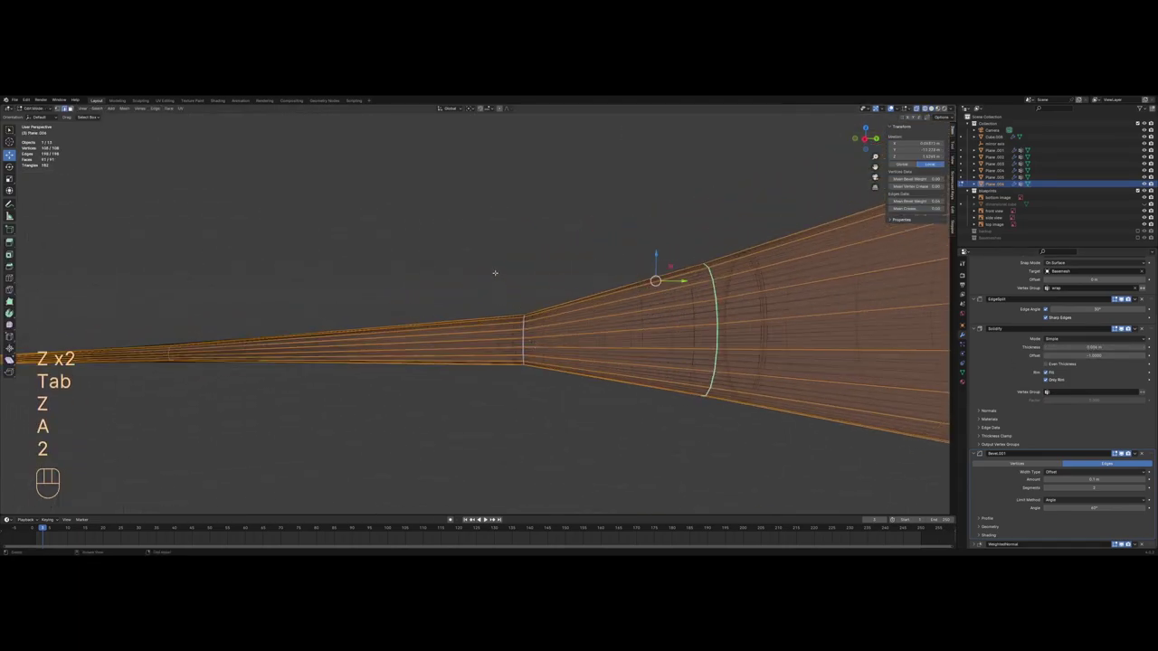
pyautogui.moveTo(551, 391); pyautogui.dragTo(551, 392)
pyautogui.scroll(2, 727, 299)
pyautogui.press('z')
pyautogui.scroll(-6, 753, 299)
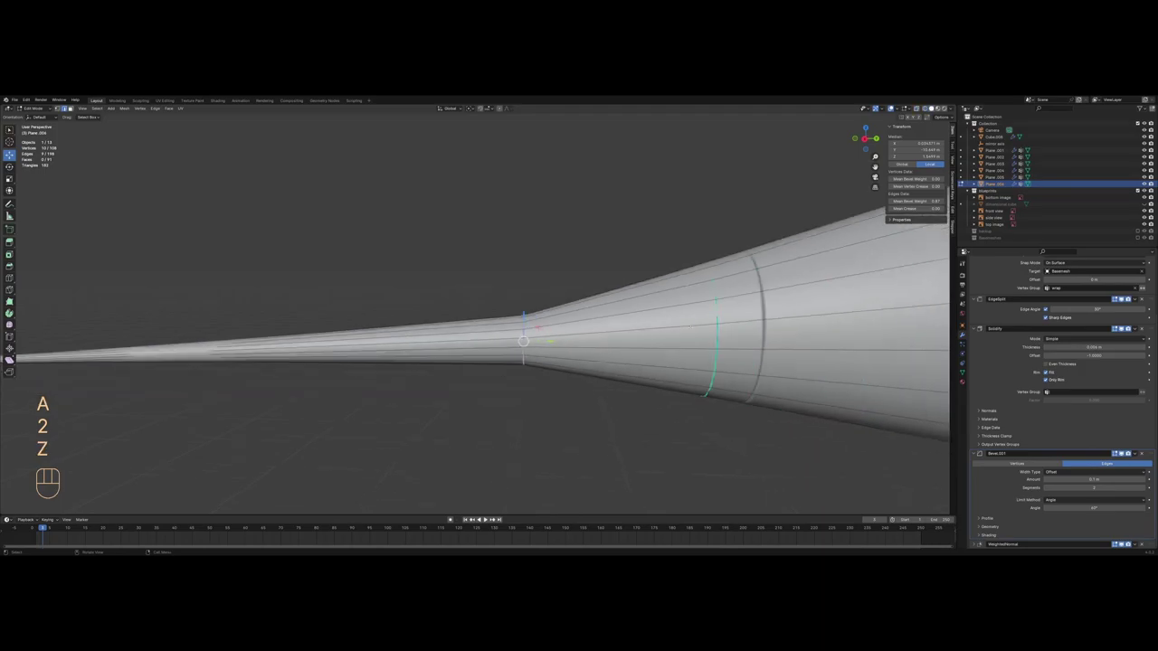
pyautogui.press('z')
pyautogui.press('a')
pyautogui.scroll(3, 398, 276)
pyautogui.moveTo(441, 262); pyautogui.dragTo(541, 378)
pyautogui.press('z')
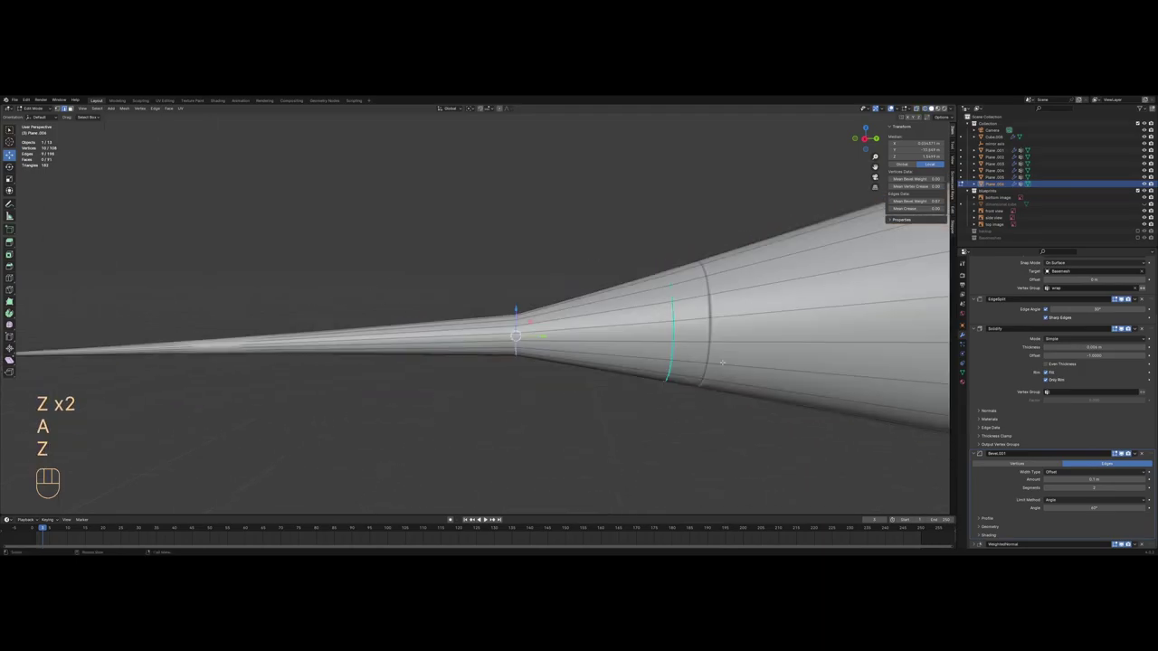
pyautogui.rightClick(707, 444)
pyautogui.click(700, 489)
pyautogui.press('z')
pyautogui.press('Tab')
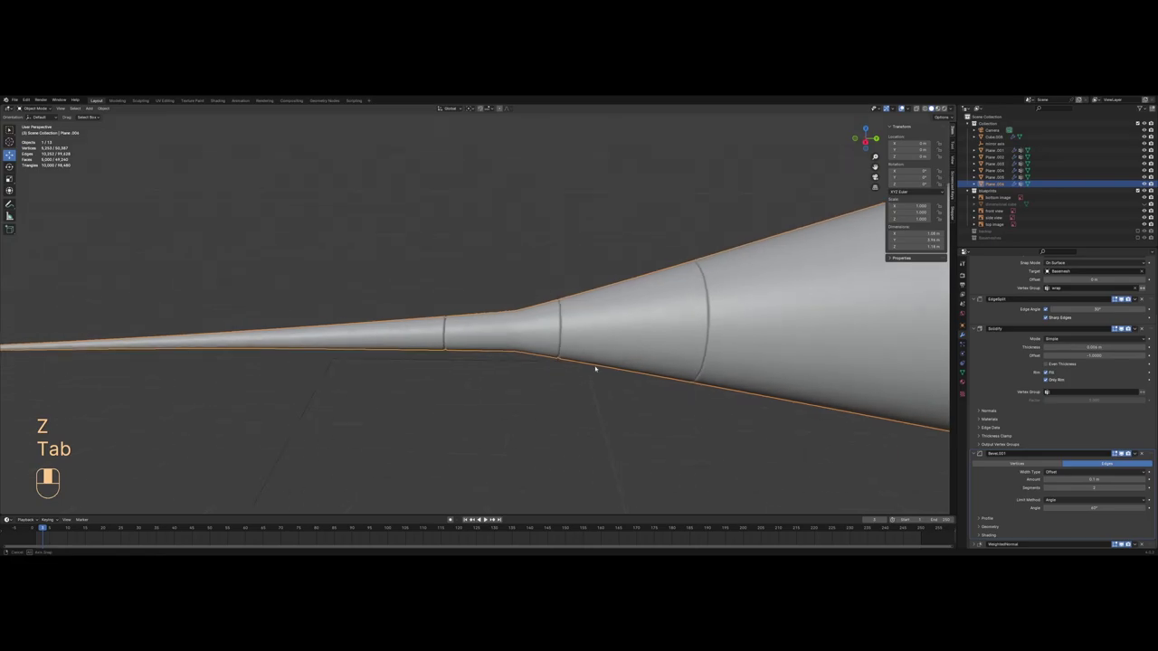
pyautogui.hotkey('ctrl', 'z')
pyautogui.hotkey('ctrl', 'z')
# Step: Separate the thin probe faces ahead of the cone junction into their own object and inspect the deselected nose
pyautogui.press('z')
pyautogui.press('a')
pyautogui.press('3')
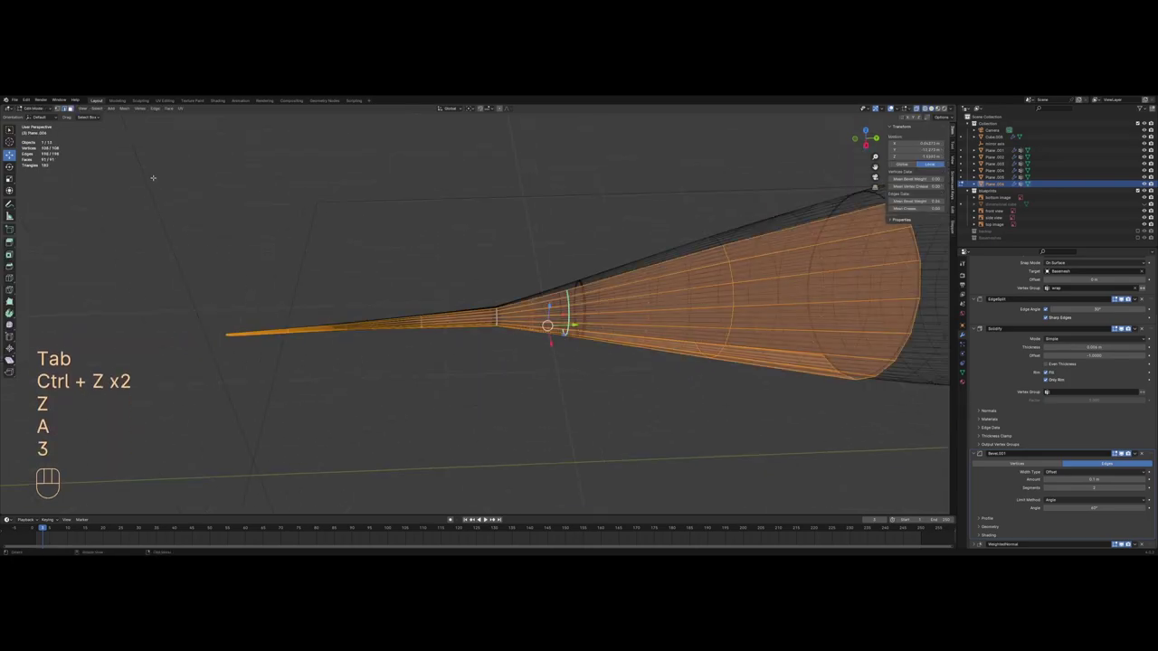
pyautogui.moveTo(152, 179); pyautogui.dragTo(468, 448)
pyautogui.rightClick(493, 431)
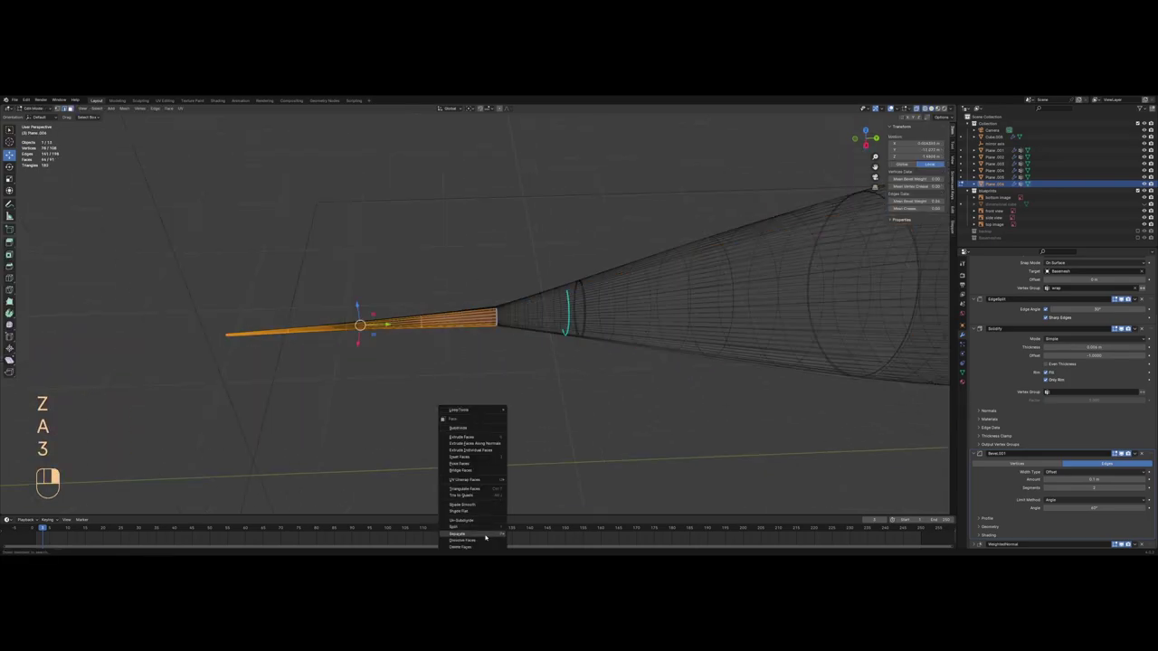
pyautogui.click(534, 520)
pyautogui.scroll(3, 534, 353)
pyautogui.press('Tab')
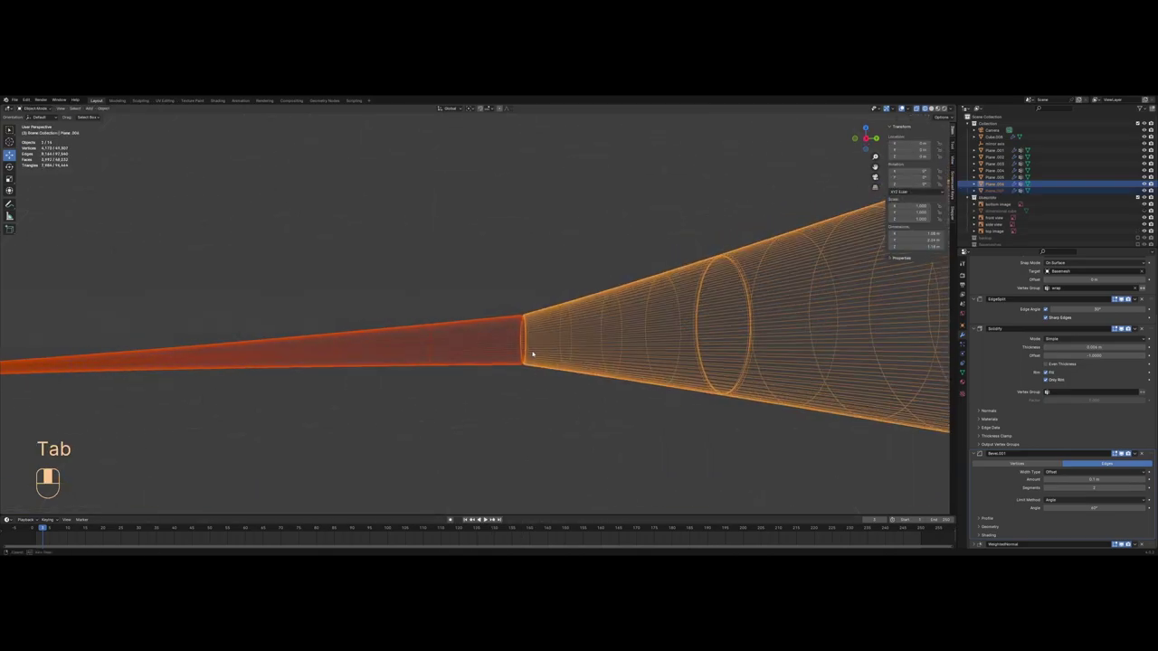
pyautogui.hotkey('alt', 'a')
pyautogui.press('z')
pyautogui.moveTo(614, 361)
pyautogui.mouseDown(button='middle')
pyautogui.moveTo(571, 402)
pyautogui.moveTo(555, 440)
pyautogui.moveTo(422, 364)
pyautogui.moveTo(520, 344)
pyautogui.mouseUp(button='middle')
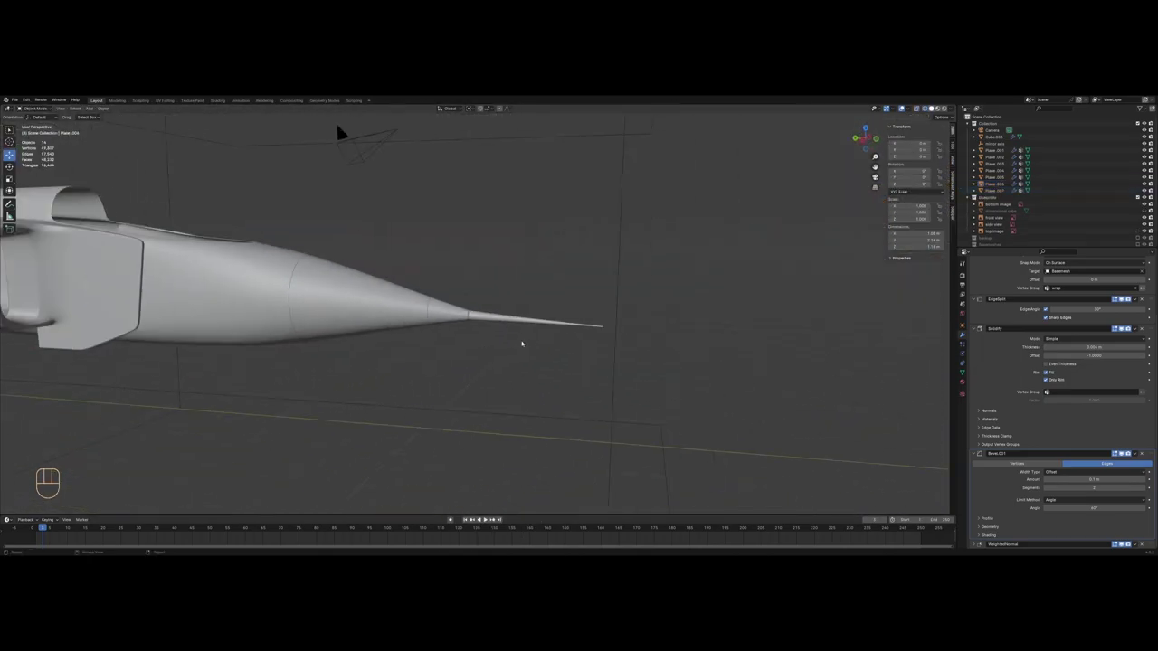
pyautogui.scroll(4, 388, 328)
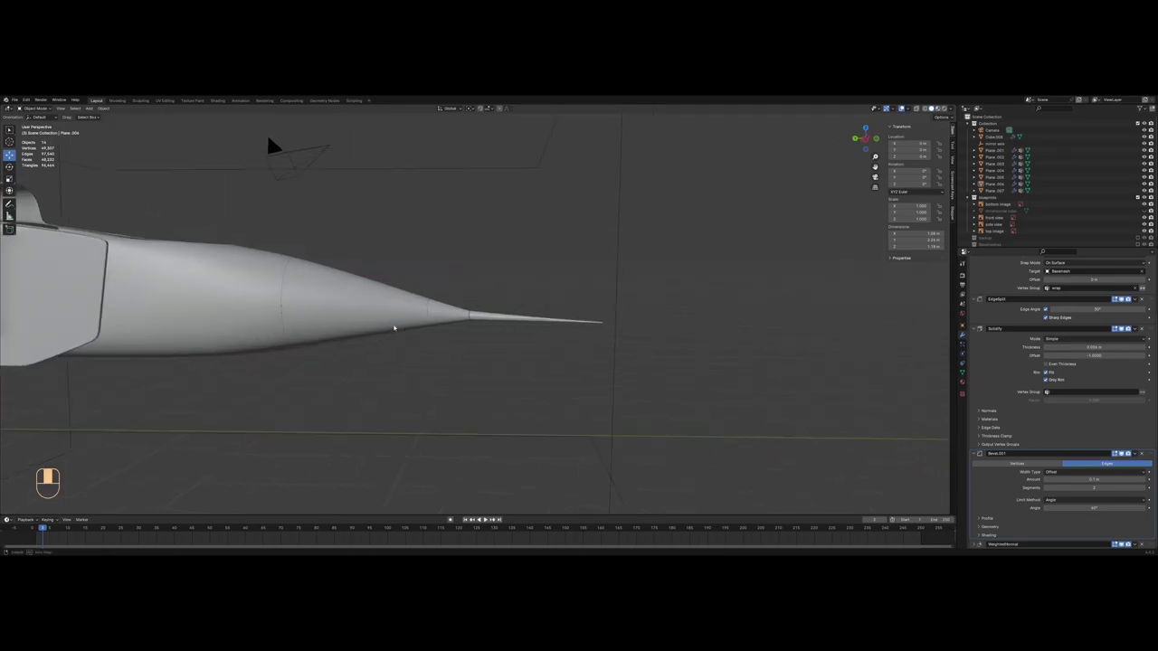
# Step: Clear the leftover sharp marking from the edge loop near the front of the nose cone
pyautogui.click(411, 316)
pyautogui.hotkey('shift', 'z')
pyautogui.press('Tab')
pyautogui.press('a')
pyautogui.scroll(3, 411, 316)
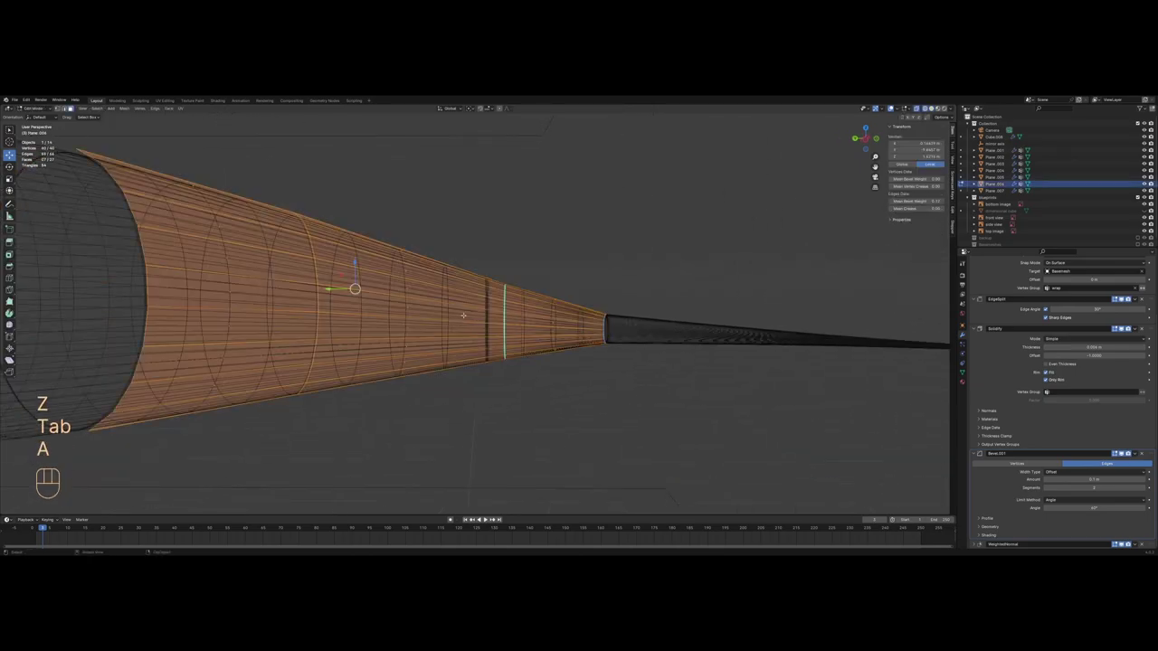
pyautogui.press('2')
pyautogui.press('z')
pyautogui.rightClick(656, 364)
pyautogui.moveTo(656, 366)
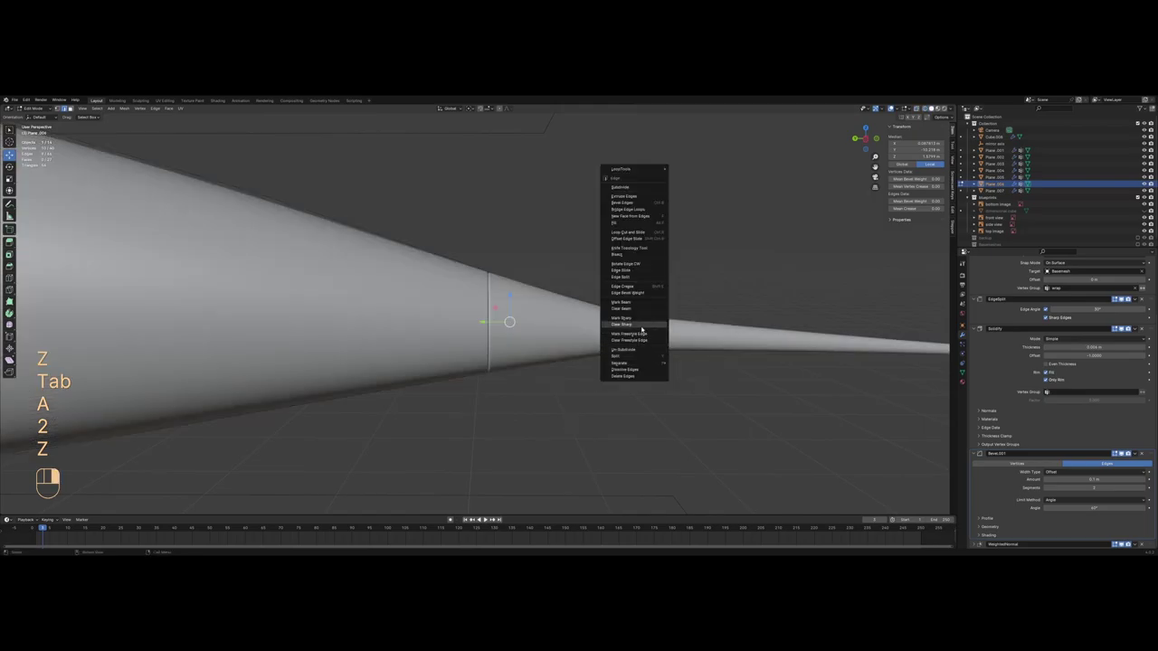
pyautogui.press('Tab')
# Step: Mark the edge loop midway along the separated probe as sharp
pyautogui.keyDown('shift'); pyautogui.moveTo(644, 383); pyautogui.dragTo(509, 379, button='middle'); pyautogui.keyUp('shift')
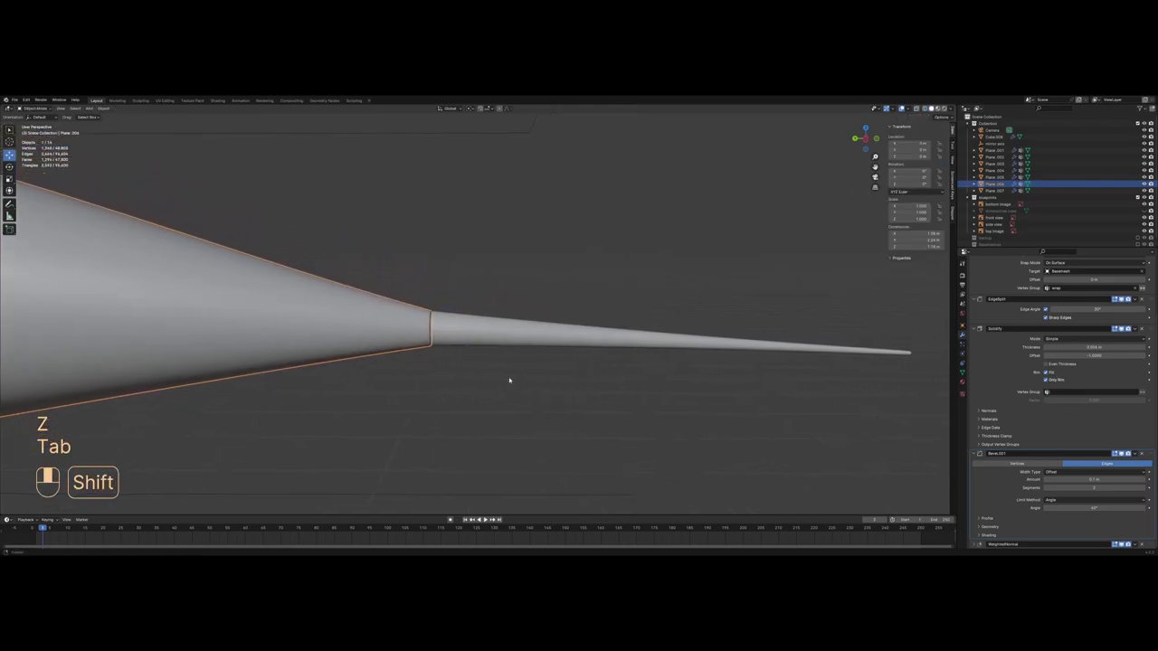
pyautogui.scroll(-2, 711, 333)
pyautogui.click(715, 342)
pyautogui.press('z')
pyautogui.press('Tab')
pyautogui.press('a')
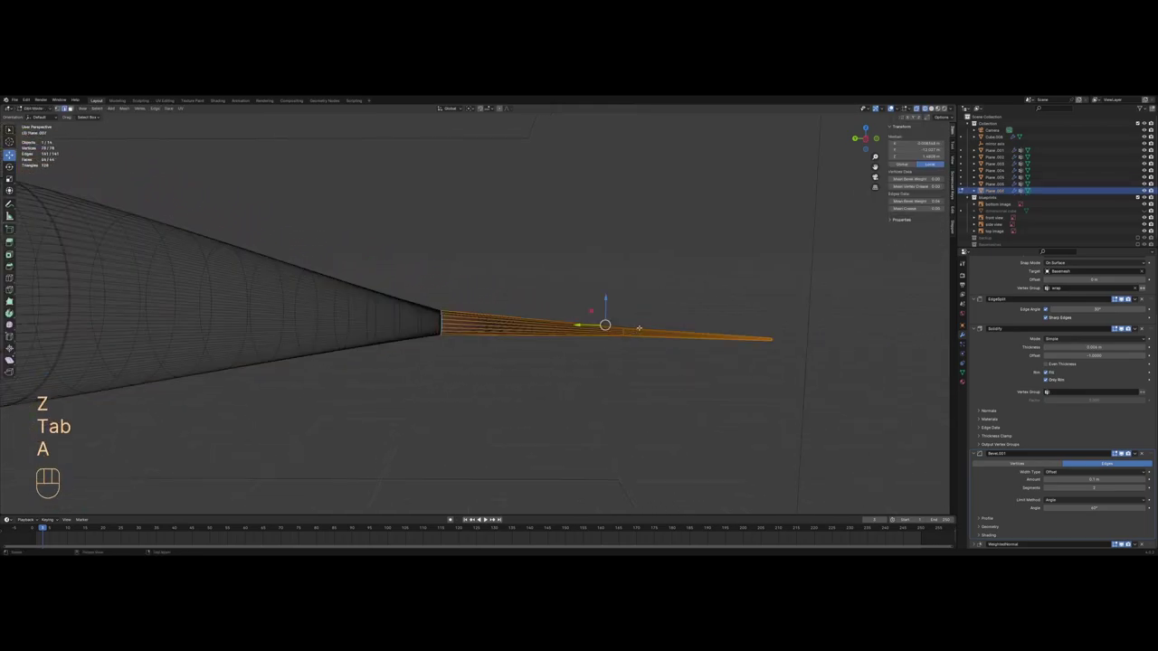
pyautogui.moveTo(633, 245); pyautogui.dragTo(846, 413)
pyautogui.press('z')
pyautogui.rightClick(710, 463)
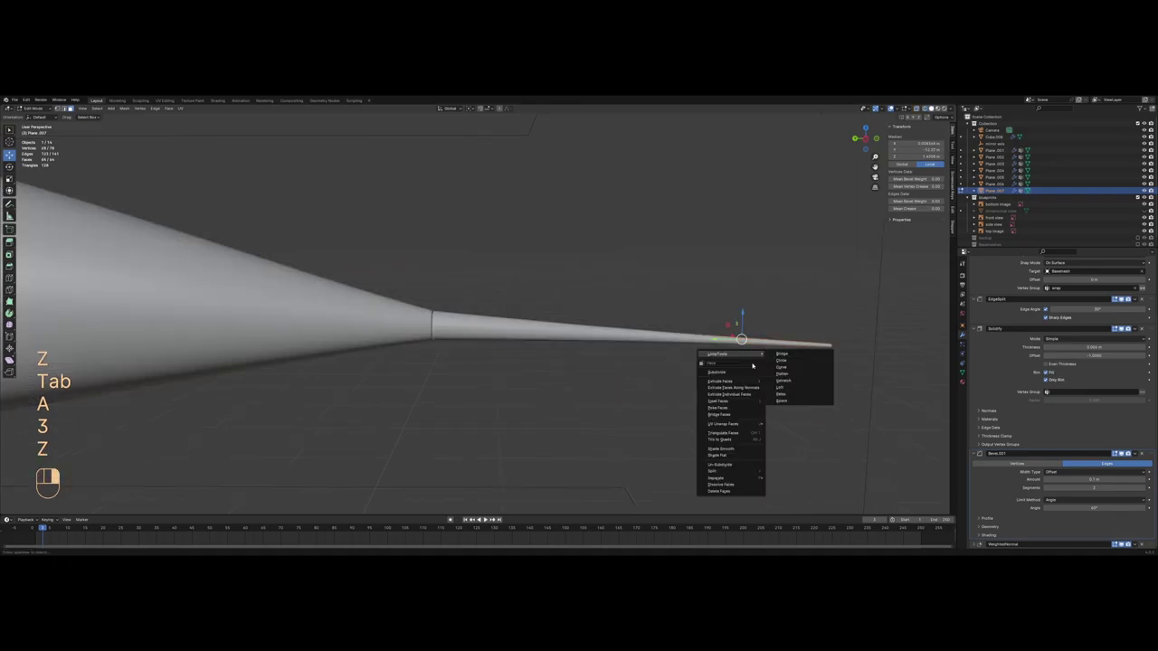
pyautogui.press('z')
pyautogui.press('2')
pyautogui.moveTo(617, 269); pyautogui.dragTo(676, 390)
pyautogui.press('z')
pyautogui.rightClick(746, 384)
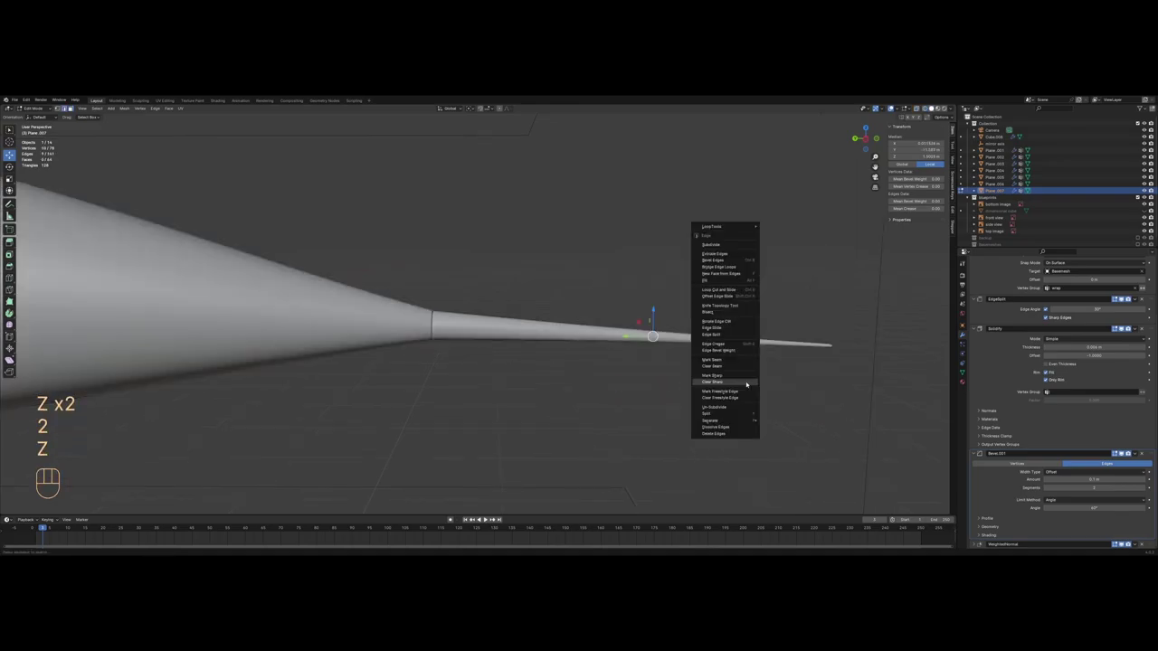
pyautogui.click(748, 376)
pyautogui.press('Tab')
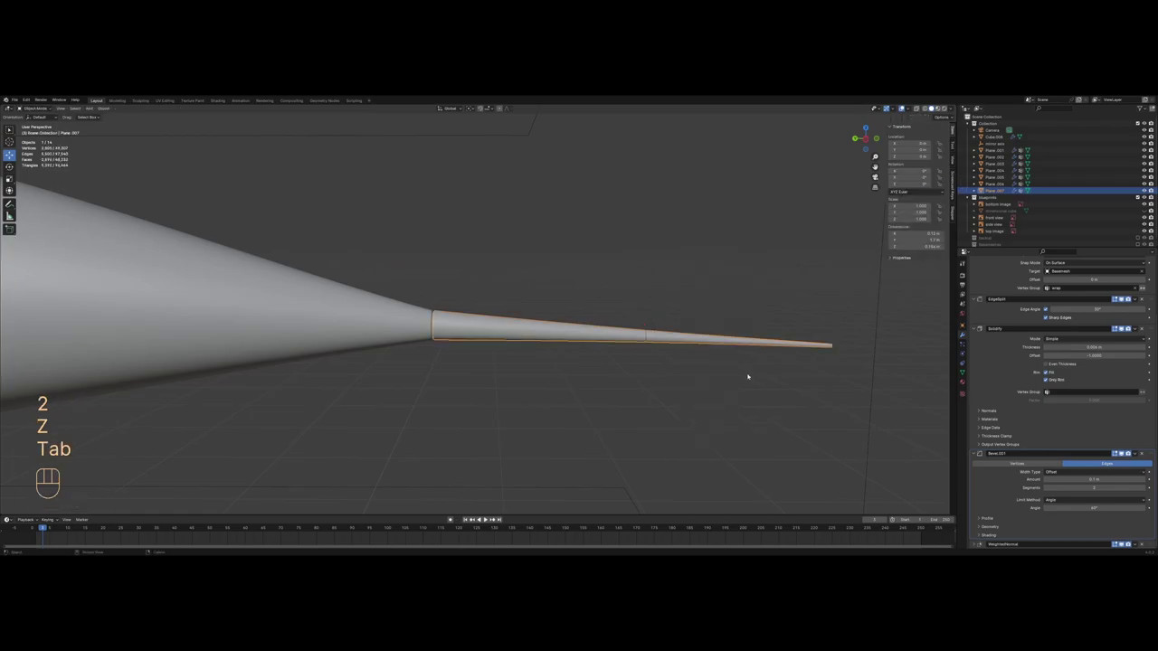
# Step: Add an edge loop near the probe's tip and mark it sharp
pyautogui.hotkey('alt', 'a')
pyautogui.press('z')
pyautogui.moveTo(646, 268); pyautogui.dragTo(660, 289, button='middle')
pyautogui.press('Tab')
pyautogui.press('z')
pyautogui.press('a')
pyautogui.keyDown('shift'); pyautogui.moveTo(629, 332); pyautogui.dragTo(431, 321, button='middle'); pyautogui.keyUp('shift')
pyautogui.scroll(6, 430, 321)
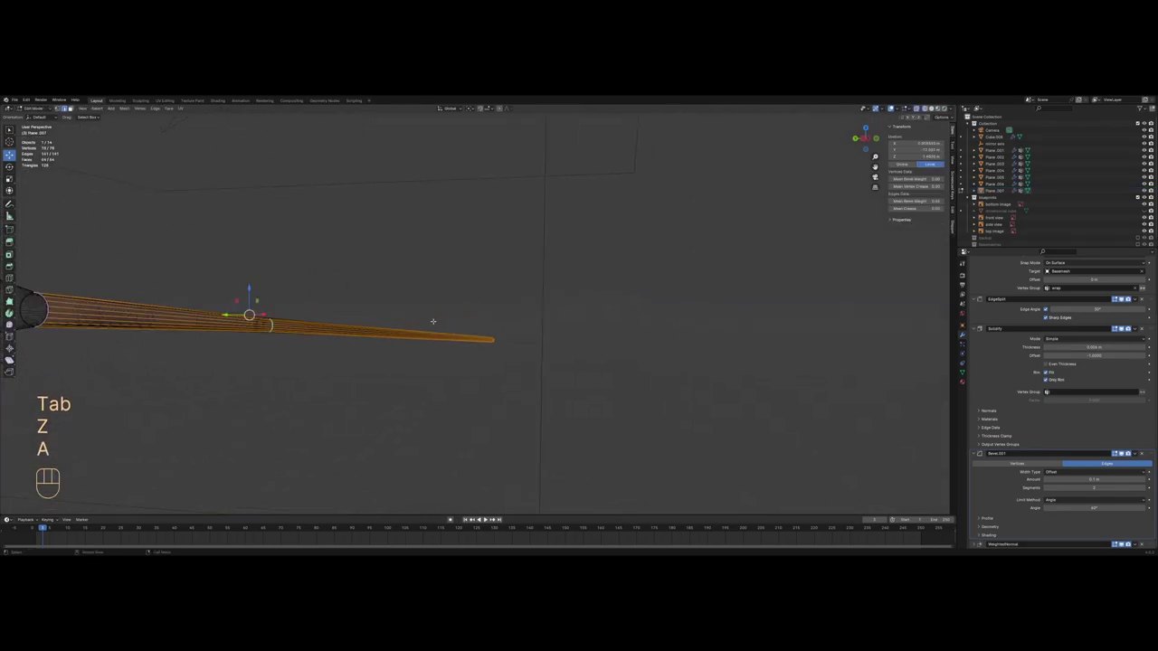
pyautogui.press('1')
pyautogui.hotkey('ctrl', 'r')
pyautogui.click(430, 338)
pyautogui.click(550, 357)
pyautogui.press('2')
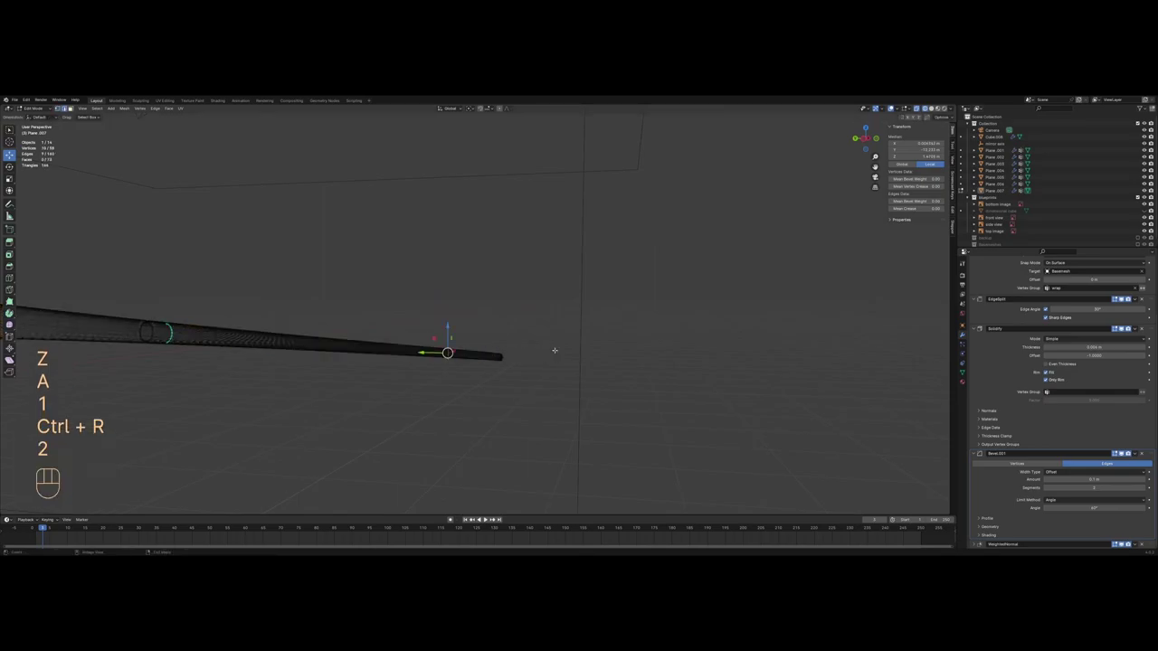
pyautogui.rightClick(561, 350)
# Step: Apply Mark Sharp to the edge loop midway along the probe, leave mesh editing and save the file
pyautogui.press('a')
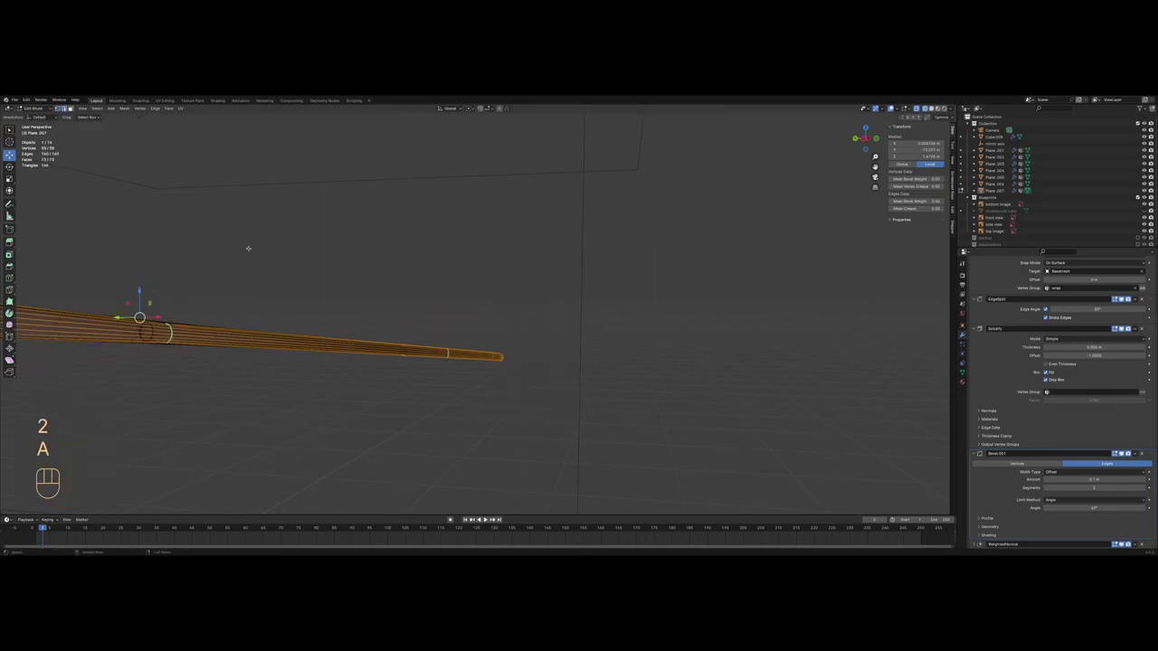
pyautogui.keyDown('shift'); pyautogui.moveTo(263, 273); pyautogui.dragTo(514, 274, button='middle'); pyautogui.keyUp('shift')
pyautogui.moveTo(519, 264); pyautogui.dragTo(302, 367)
pyautogui.press('z')
pyautogui.rightClick(615, 346)
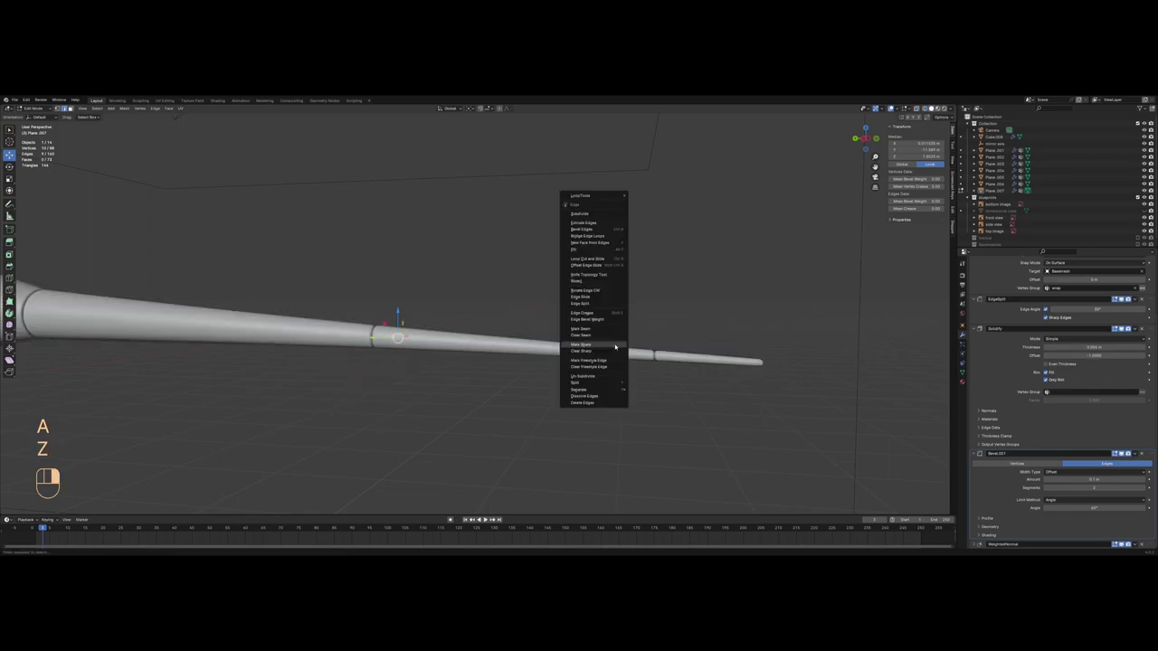
pyautogui.click(615, 346)
pyautogui.press('Tab')
pyautogui.scroll(-8, 574, 322)
pyautogui.hotkey('ctrl', 's')
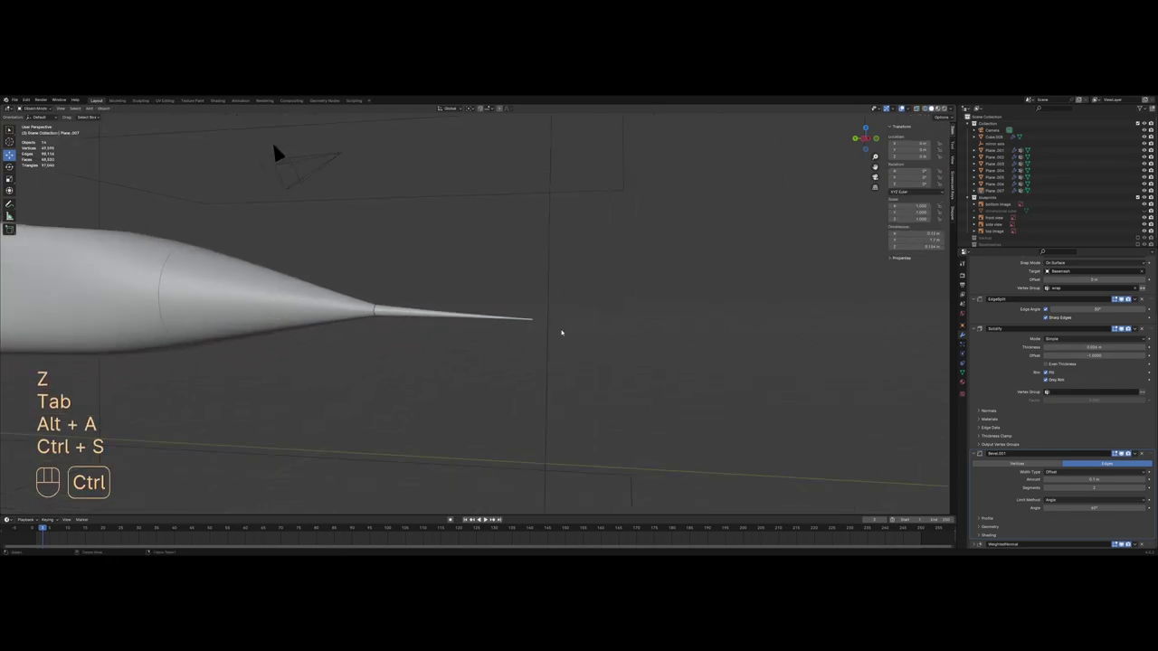
# Step: Check the nose cone from the opposite side in wireframe and solid shading, and save the file
pyautogui.moveTo(561, 331); pyautogui.dragTo(558, 383, button='middle')
pyautogui.keyDown('shift'); pyautogui.moveTo(495, 358); pyautogui.dragTo(576, 395, button='middle'); pyautogui.keyUp('shift')
pyautogui.moveTo(576, 395); pyautogui.dragTo(432, 349, button='middle')
pyautogui.click(520, 329)
pyautogui.press('z')
pyautogui.scroll(3, 398, 347)
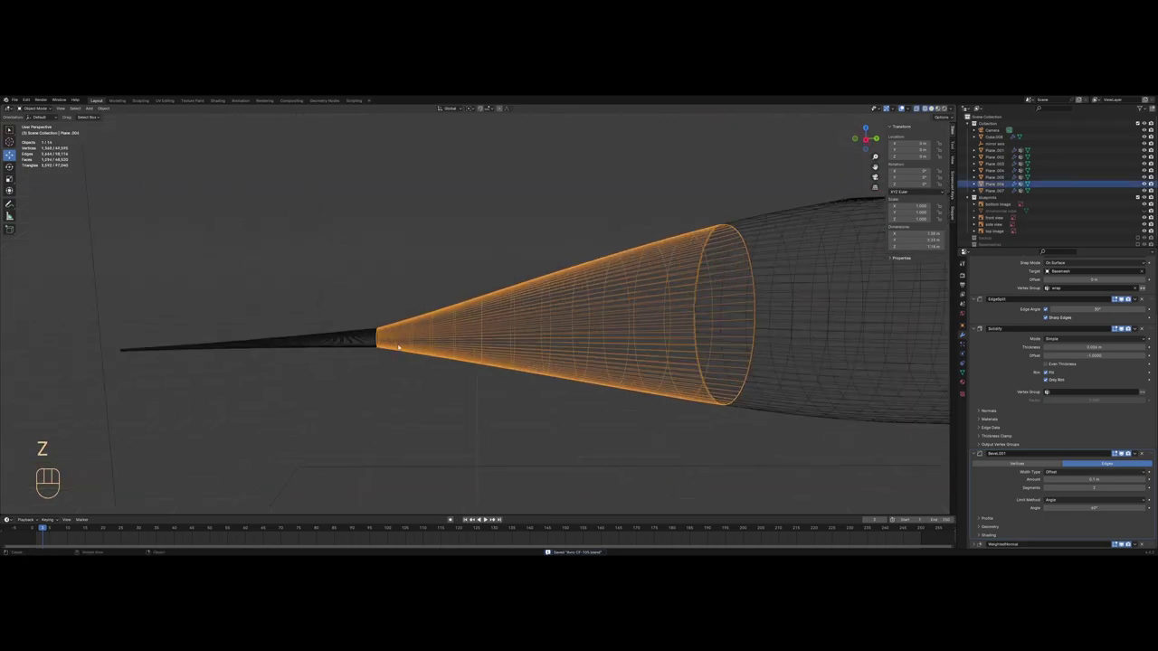
pyautogui.press('z')
pyautogui.hotkey('alt', 'a')
pyautogui.hotkey('ctrl', 's')
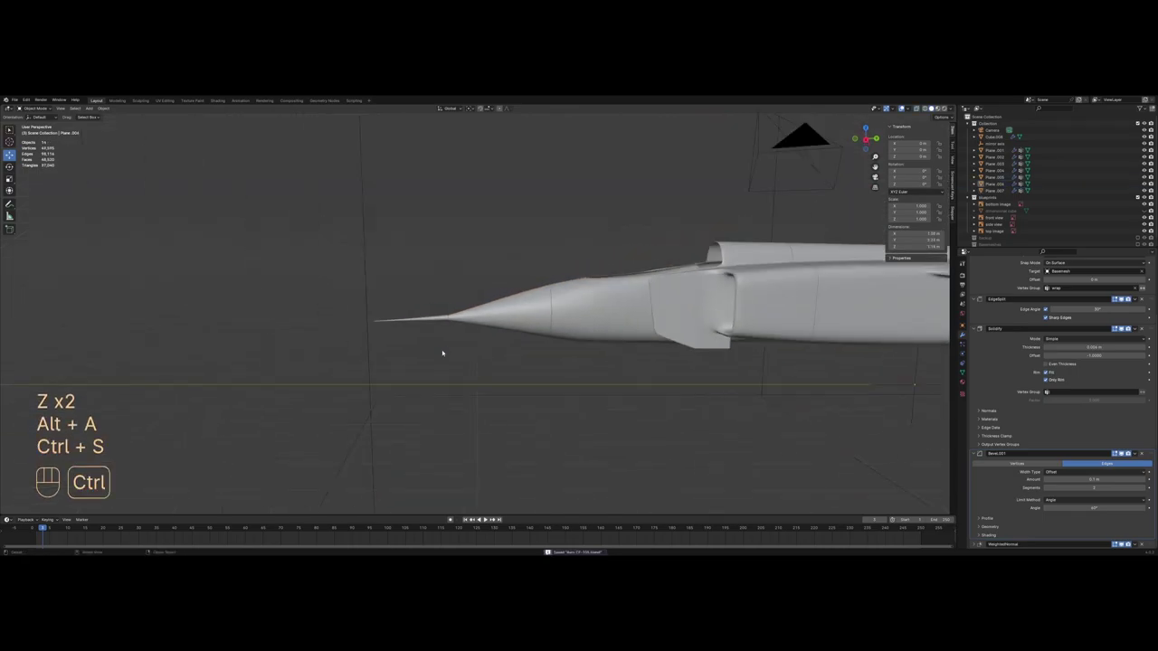
# Step: Examine the whole aircraft in rendered and solid shading, and look closely at the air intake area
pyautogui.moveTo(442, 353); pyautogui.dragTo(448, 404, button='middle')
pyautogui.press('z')
pyautogui.moveTo(465, 338)
pyautogui.keyDown('shift'); pyautogui.mouseDown(button='middle')
pyautogui.moveTo(421, 351)
pyautogui.moveTo(531, 318)
pyautogui.moveTo(481, 308)
pyautogui.mouseUp(button='middle'); pyautogui.keyUp('shift')
pyautogui.keyDown('shift'); pyautogui.moveTo(570, 312); pyautogui.dragTo(465, 329, button='middle'); pyautogui.keyUp('shift')
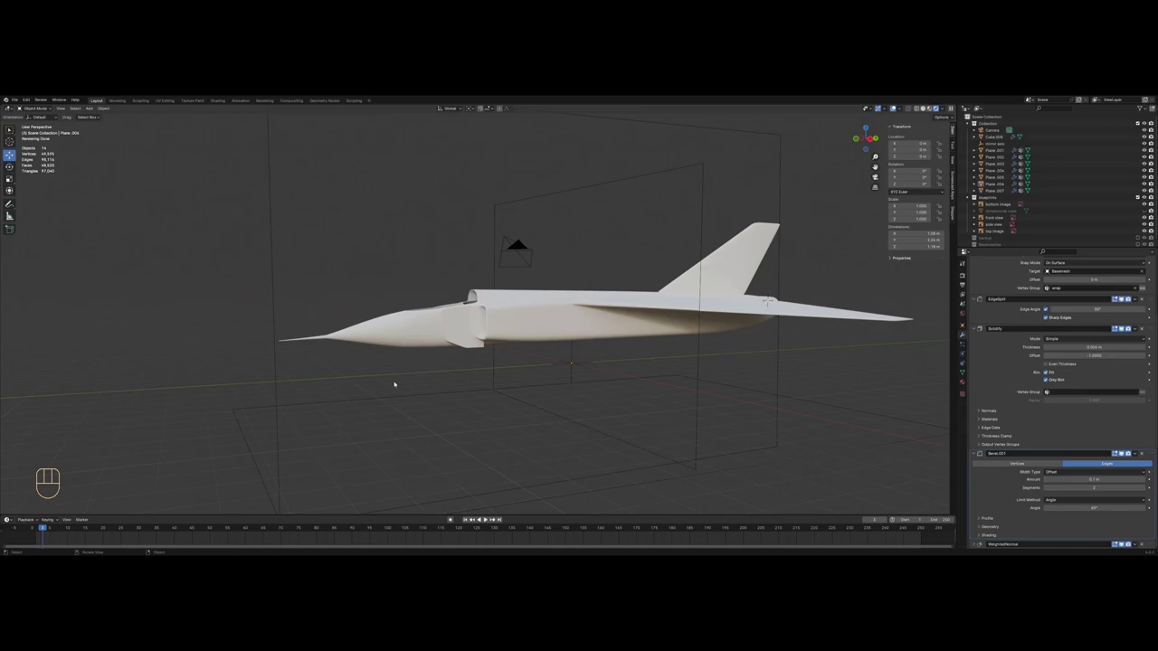
pyautogui.moveTo(380, 392); pyautogui.dragTo(359, 393, button='middle')
pyautogui.press('z')
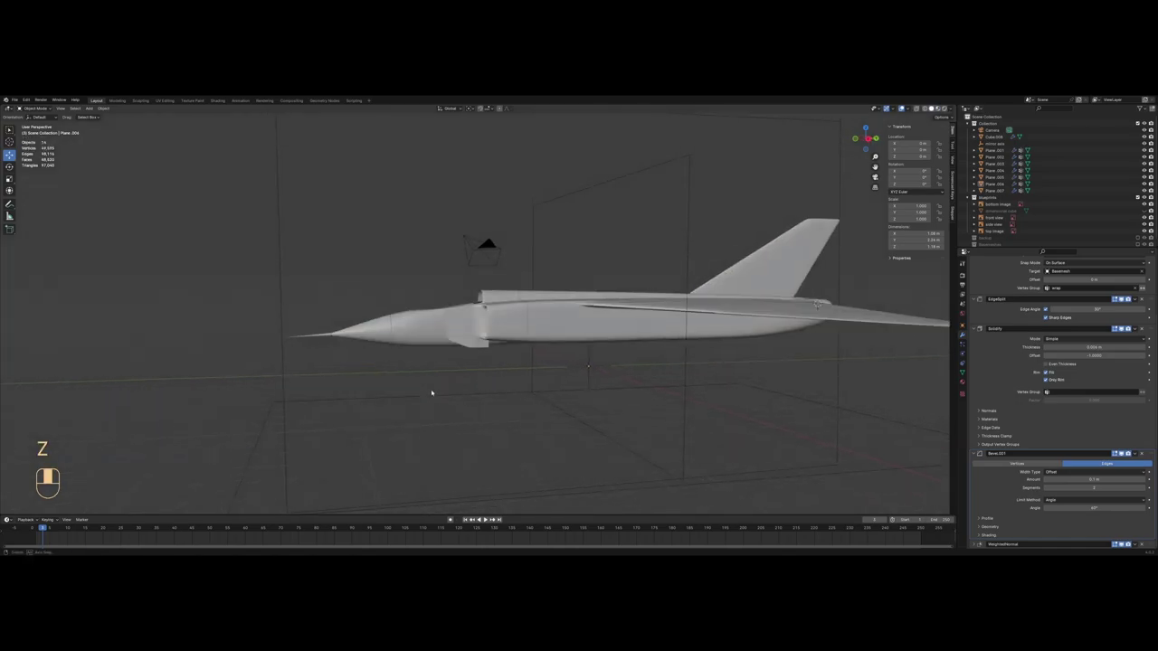
pyautogui.moveTo(431, 393)
pyautogui.mouseDown(button='middle')
pyautogui.moveTo(430, 410)
pyautogui.moveTo(535, 388)
pyautogui.moveTo(492, 393)
pyautogui.mouseUp(button='middle')
pyautogui.scroll(5, 491, 393)
pyautogui.click(601, 327)
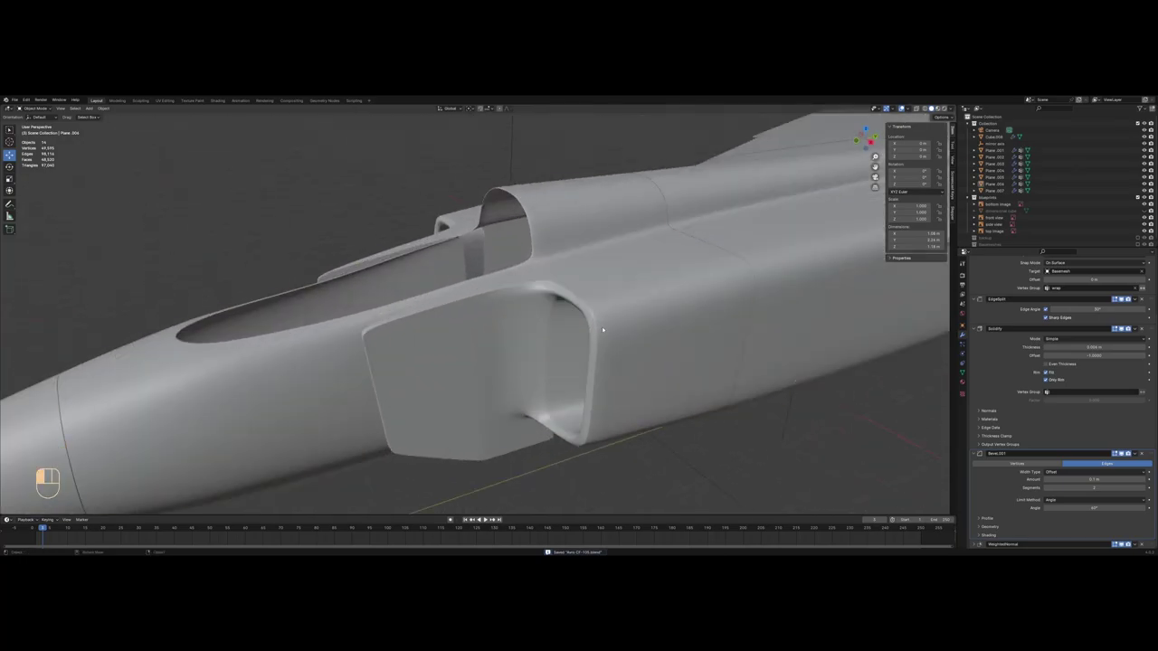
pyautogui.press('z')
pyautogui.moveTo(550, 349)
pyautogui.mouseDown(button='middle')
pyautogui.moveTo(572, 360)
pyautogui.moveTo(580, 335)
pyautogui.moveTo(521, 363)
pyautogui.moveTo(564, 344)
pyautogui.moveTo(561, 370)
pyautogui.moveTo(487, 339)
pyautogui.mouseUp(button='middle')
pyautogui.press('z')
pyautogui.hotkey('alt', 'a')
pyautogui.keyDown('shift'); pyautogui.moveTo(612, 329); pyautogui.dragTo(518, 354, button='middle'); pyautogui.keyUp('shift')
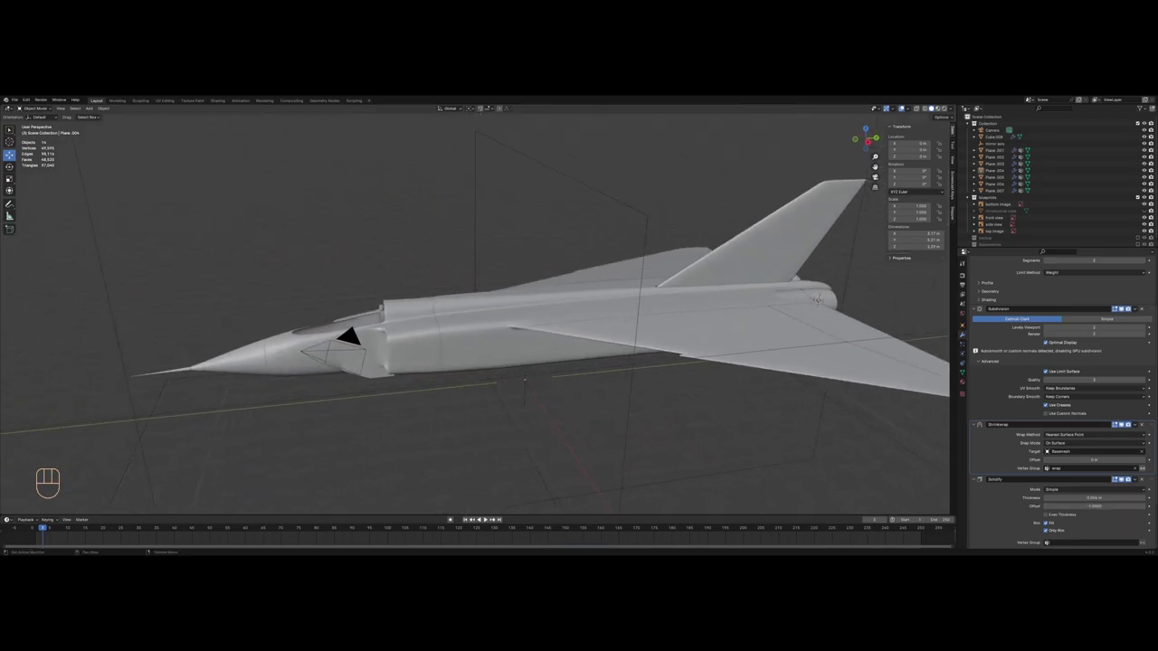
# Step: Add an edge loop to the rear fuselage piece just ahead of the tail fin's leading-edge root
pyautogui.scroll(1, 670, 294)
pyautogui.click(669, 294)
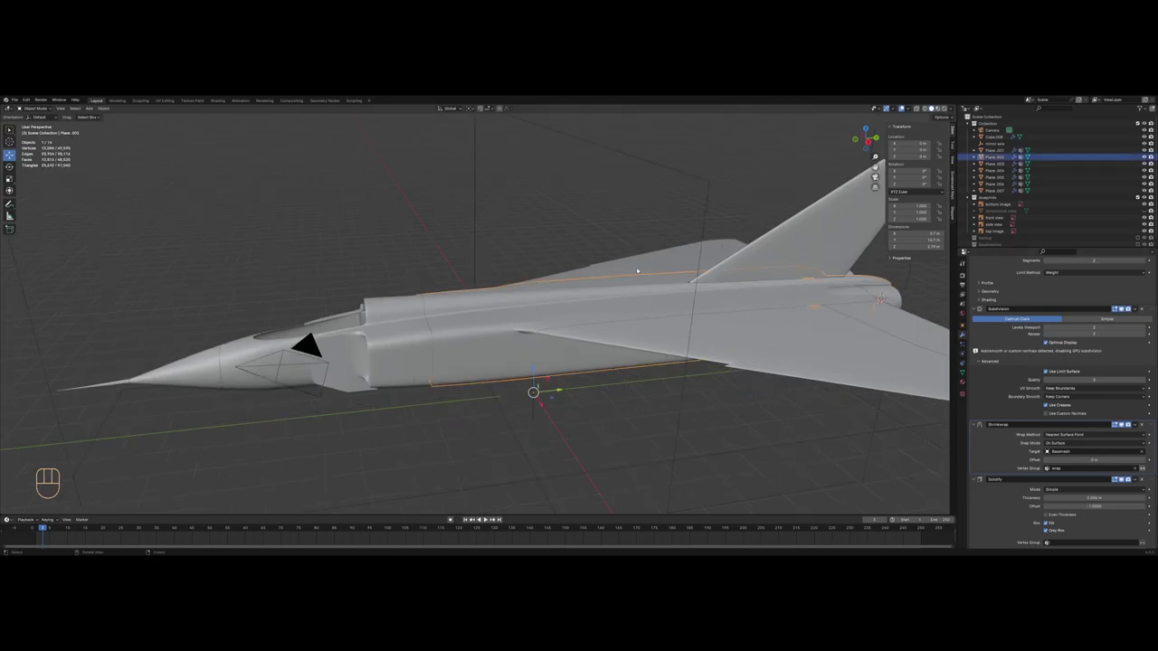
pyautogui.press('Tab')
pyautogui.moveTo(669, 272); pyautogui.dragTo(443, 287, button='middle')
pyautogui.scroll(-1, 647, 274)
pyautogui.scroll(5, 444, 287)
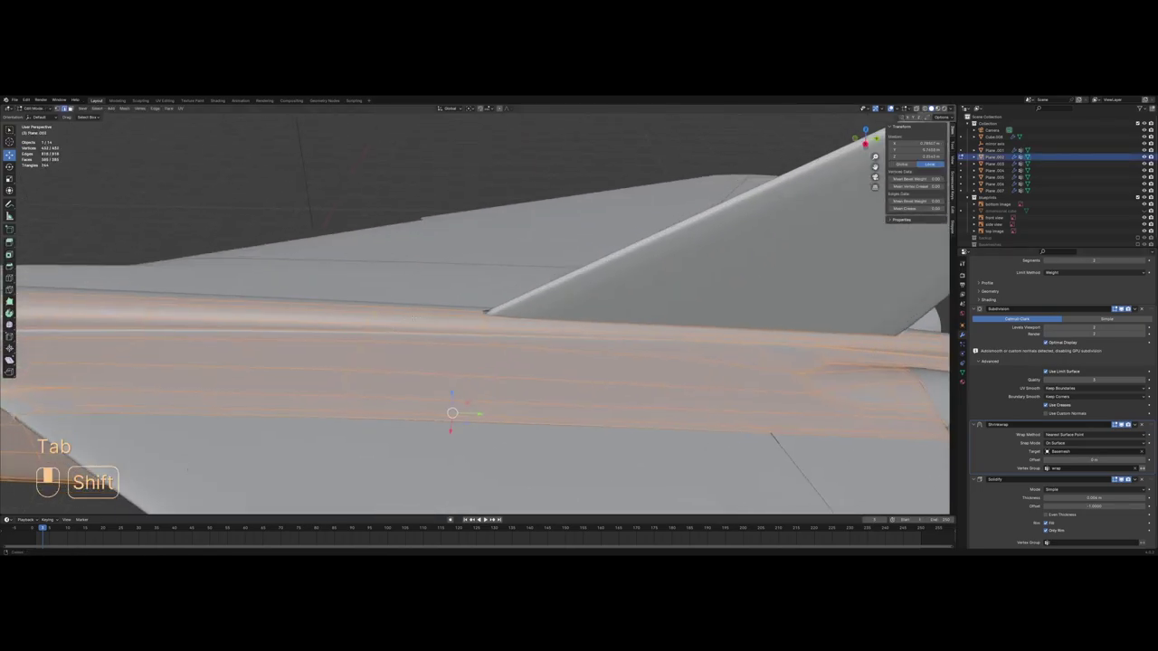
pyautogui.keyDown('shift'); pyautogui.moveTo(414, 338); pyautogui.dragTo(444, 325, button='middle'); pyautogui.keyUp('shift')
pyautogui.press('1')
pyautogui.scroll(2, 444, 325)
pyautogui.hotkey('ctrl', 'r')
pyautogui.click(449, 324)
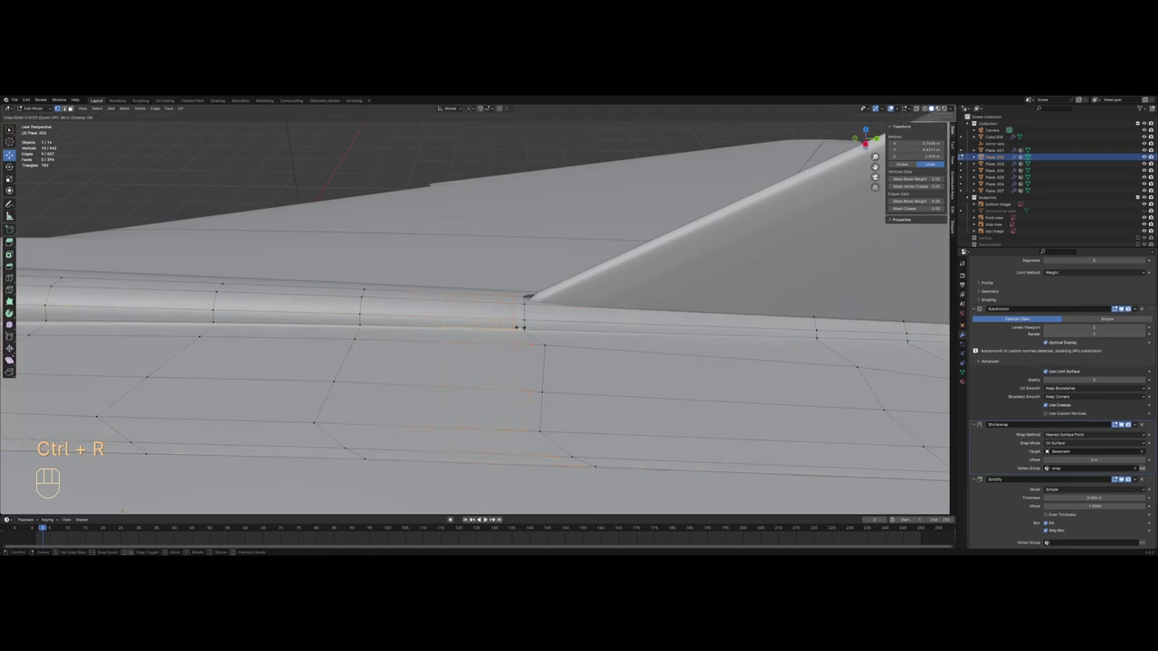
pyautogui.click(520, 326)
# Step: Slide the side sections of the new loop and its neighbour apart below the fin root to even out the faces
pyautogui.press('g')
pyautogui.press('g')
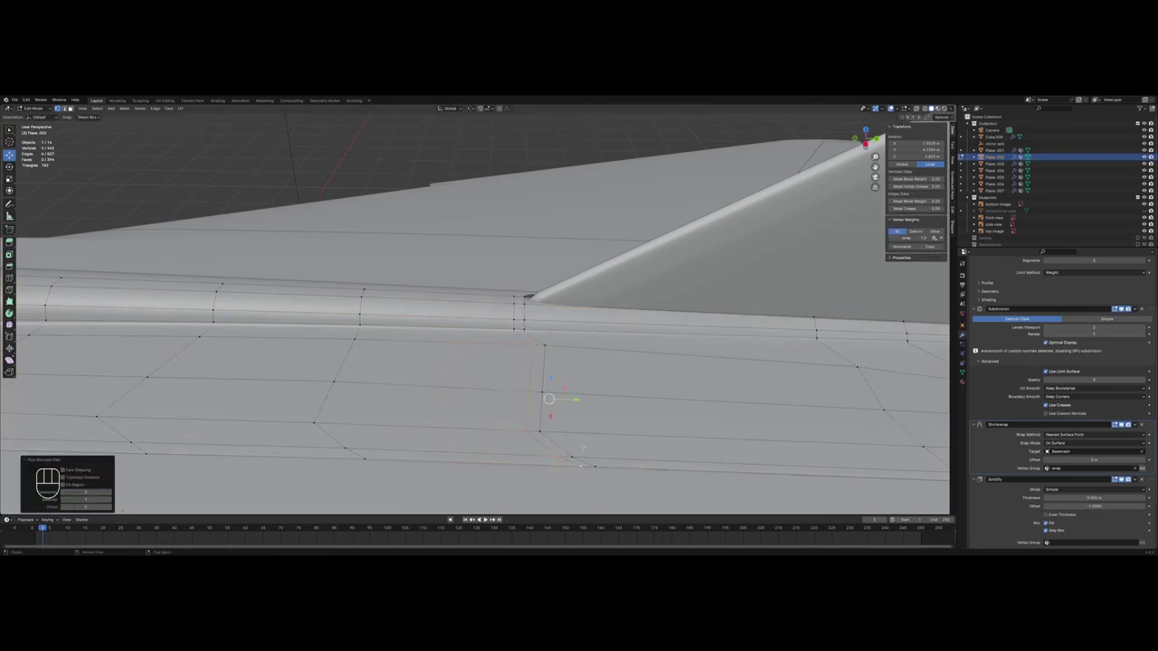
pyautogui.click(546, 450)
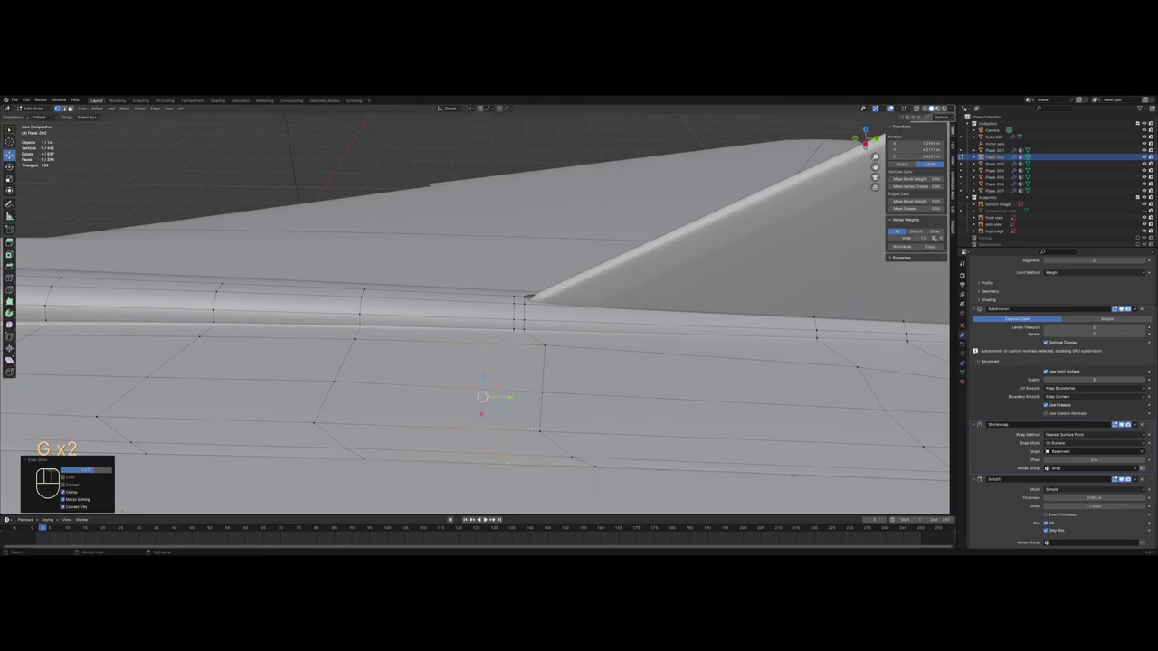
pyautogui.hotkey('ctrl', 'z')
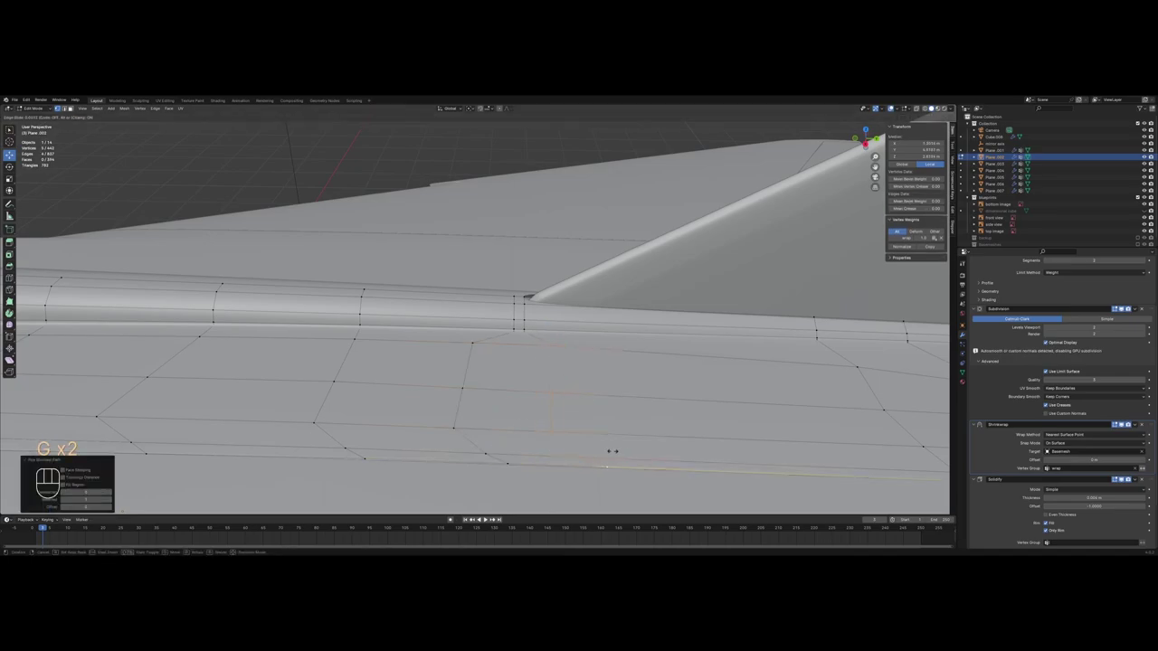
# Step: Select the faces of the rear fuselage's dorsal spine from its front edge back to the tail fin root
pyautogui.press('z')
pyautogui.press('a')
pyautogui.press('3')
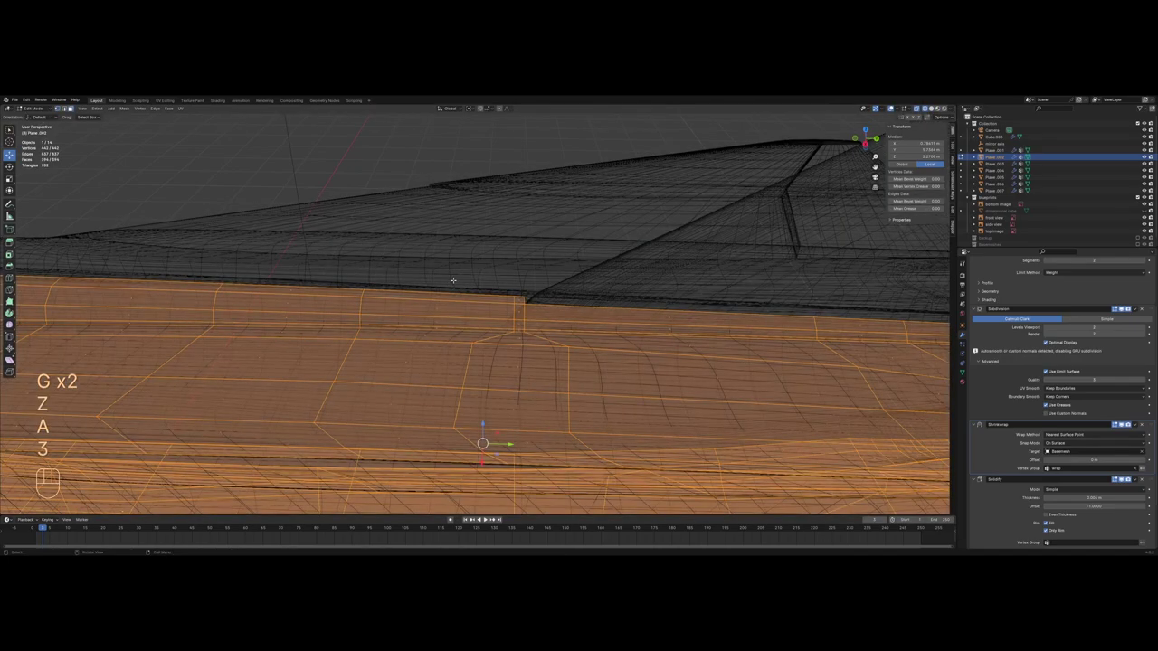
pyautogui.moveTo(381, 272); pyautogui.dragTo(459, 334)
pyautogui.press('z')
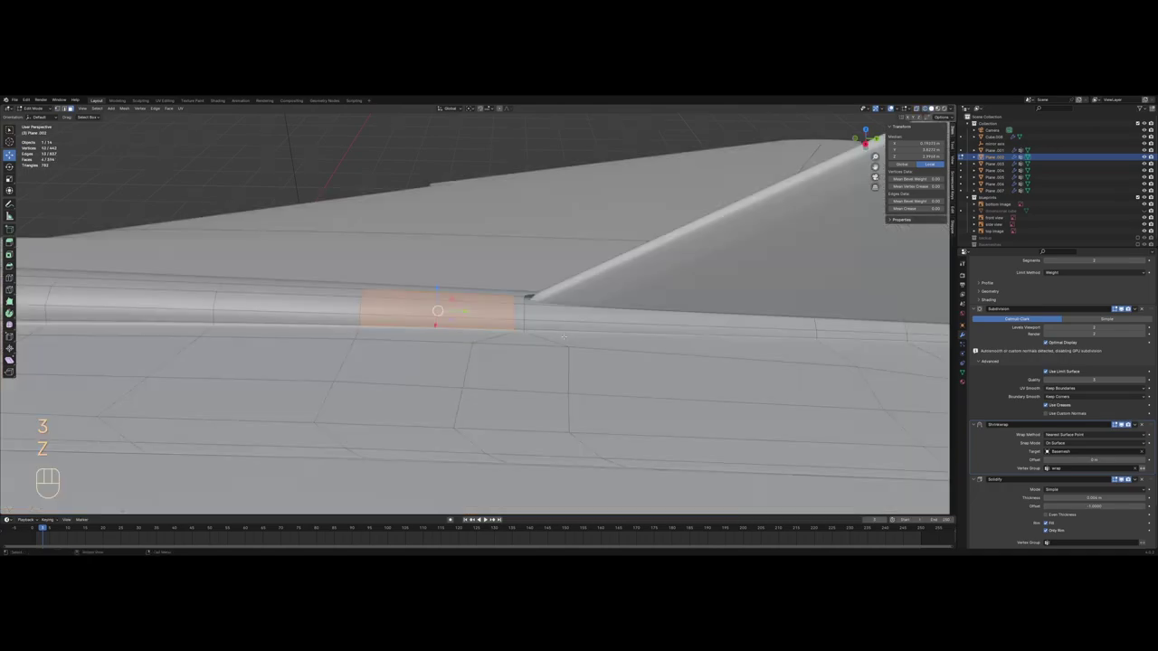
pyautogui.scroll(-3, 389, 339)
pyautogui.moveTo(262, 344)
pyautogui.keyDown('shift'); pyautogui.mouseDown(button='middle')
pyautogui.moveTo(495, 337)
pyautogui.moveTo(515, 352)
pyautogui.mouseUp(button='middle'); pyautogui.keyUp('shift')
pyautogui.press('z')
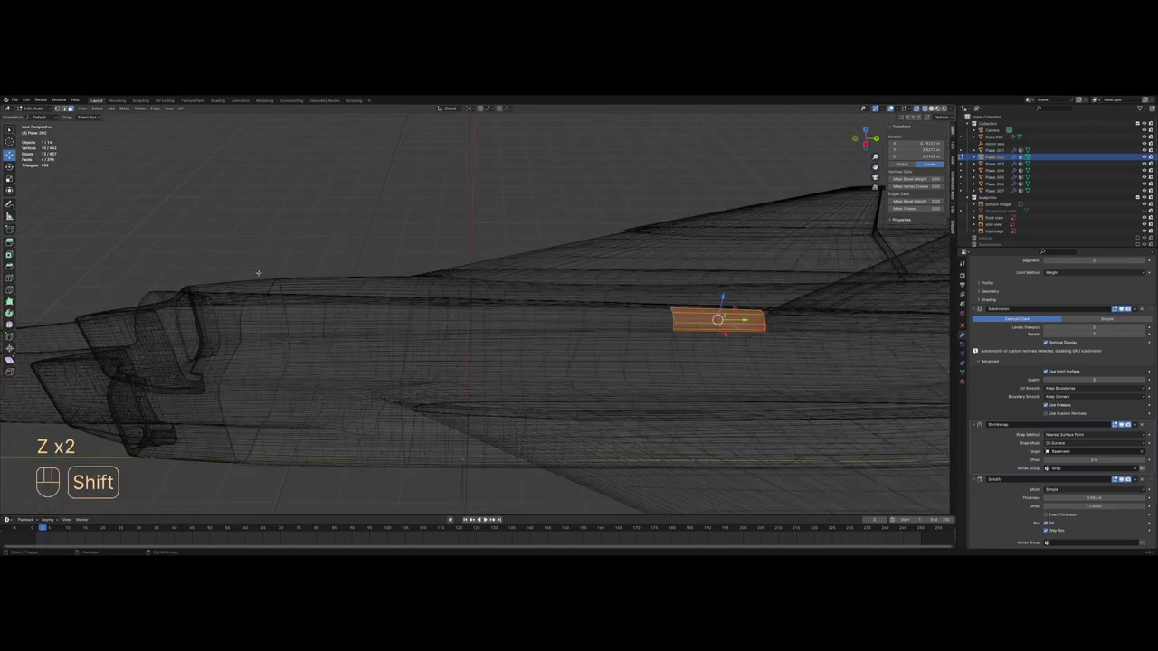
pyautogui.keyDown('shift'); pyautogui.moveTo(220, 266); pyautogui.dragTo(689, 338); pyautogui.keyUp('shift')
pyautogui.scroll(2, 570, 349)
# Step: Trim the selection to the dorsal spine strip and separate those faces into their own object
pyautogui.press('c')
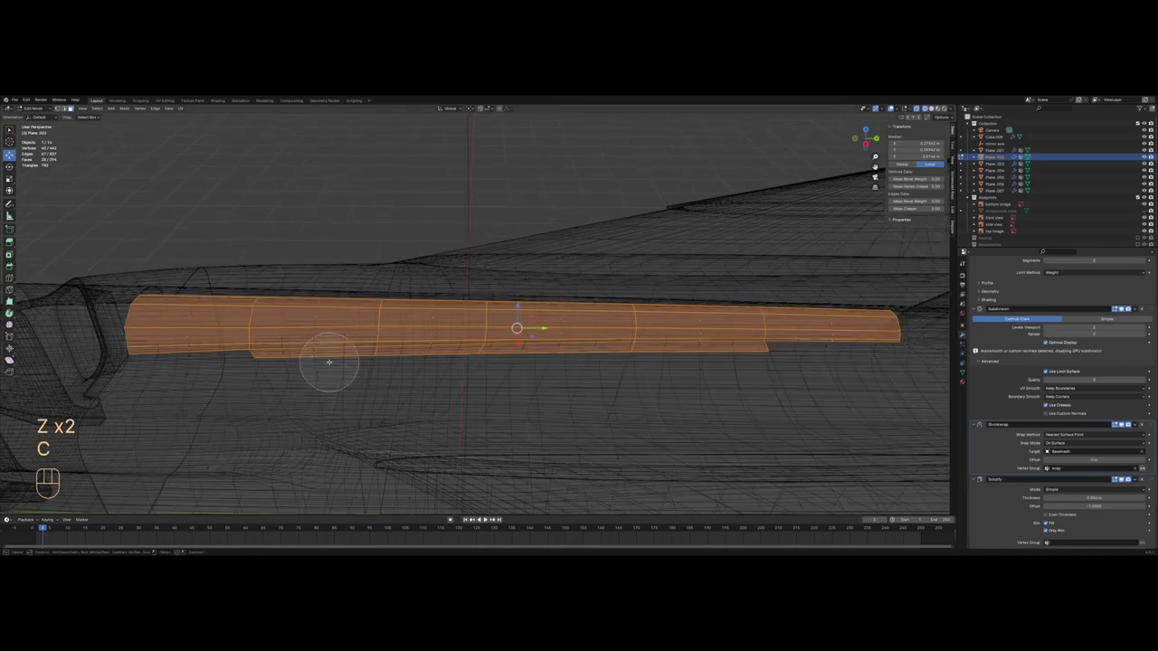
pyautogui.middleClick(306, 380)
pyautogui.moveTo(468, 375); pyautogui.dragTo(709, 365, button='middle')
pyautogui.rightClick(709, 365)
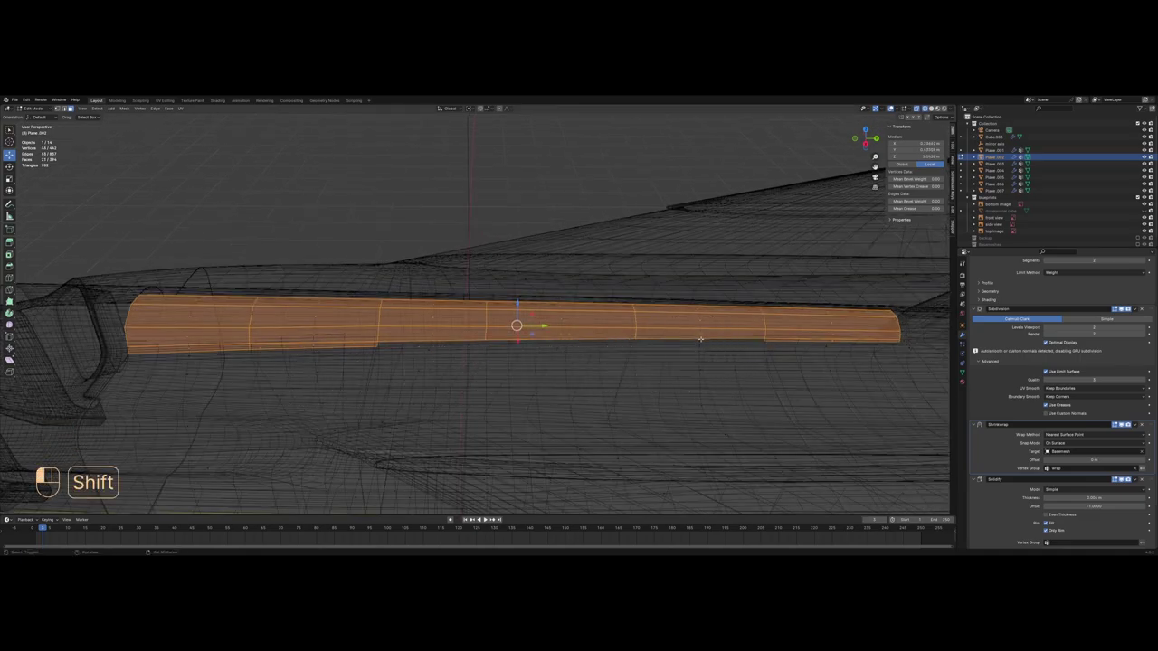
pyautogui.keyDown('ctrl'); pyautogui.click(429, 342); pyautogui.keyUp('ctrl')
pyautogui.press('z')
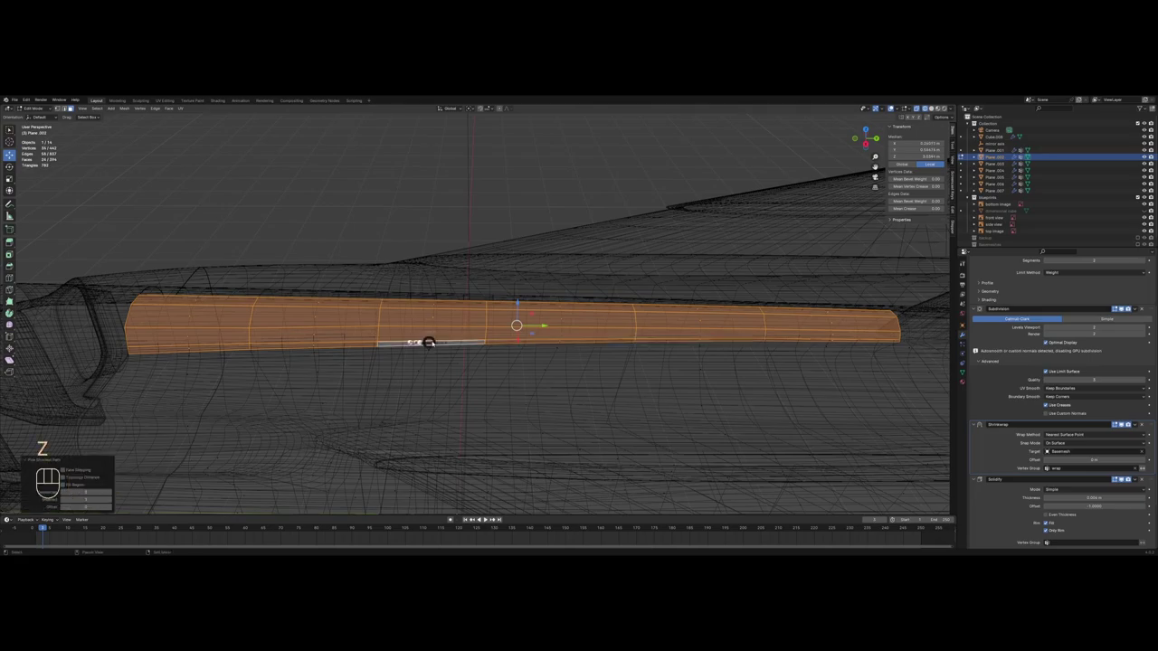
pyautogui.press('3')
pyautogui.scroll(-1, 576, 318)
pyautogui.moveTo(576, 318); pyautogui.dragTo(576, 292, button='middle')
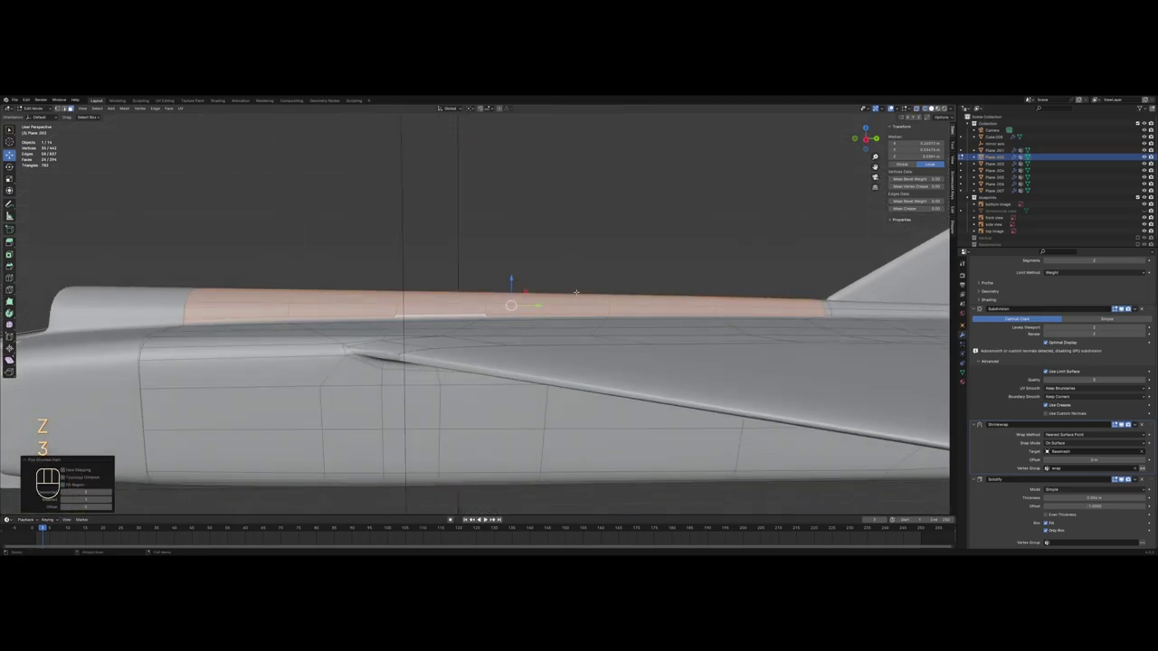
pyautogui.rightClick(576, 292)
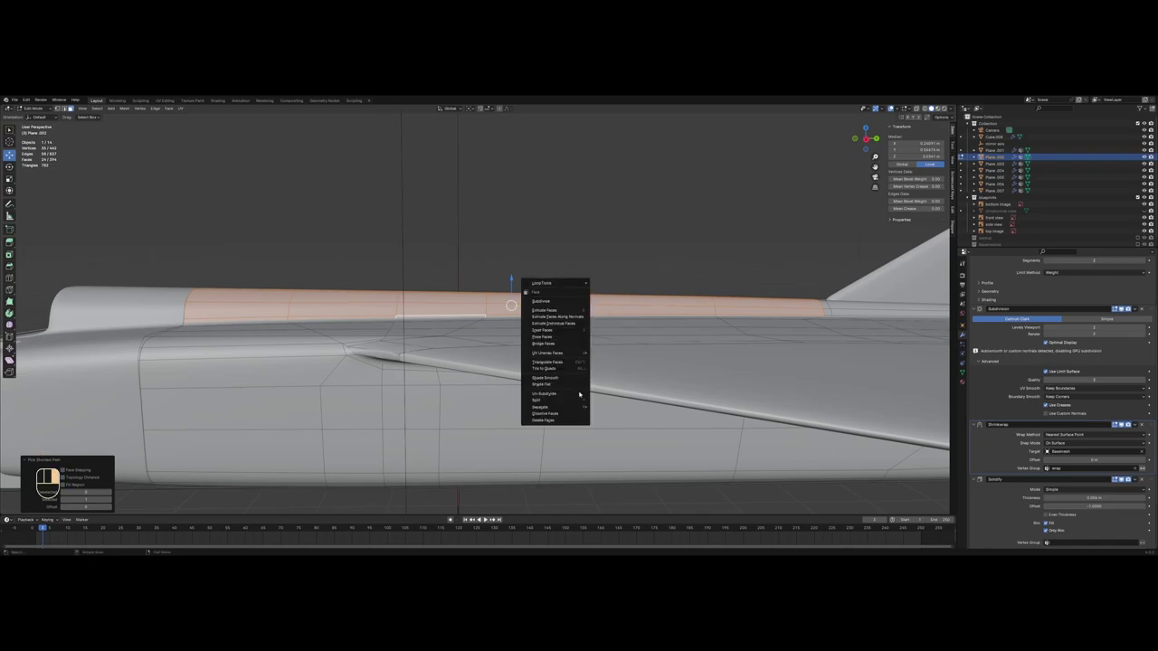
pyautogui.click(604, 408)
pyautogui.moveTo(603, 408)
pyautogui.mouseDown(button='middle')
pyautogui.moveTo(542, 321)
pyautogui.moveTo(476, 320)
pyautogui.moveTo(451, 301)
pyautogui.mouseUp(button='middle')
pyautogui.press('Tab')
pyautogui.hotkey('alt', 'a')
# Step: Straighten the spine panel's vertex loop near blueprint line F by scaling it to 0 along Y in side view
pyautogui.click(542, 320)
pyautogui.press('z')
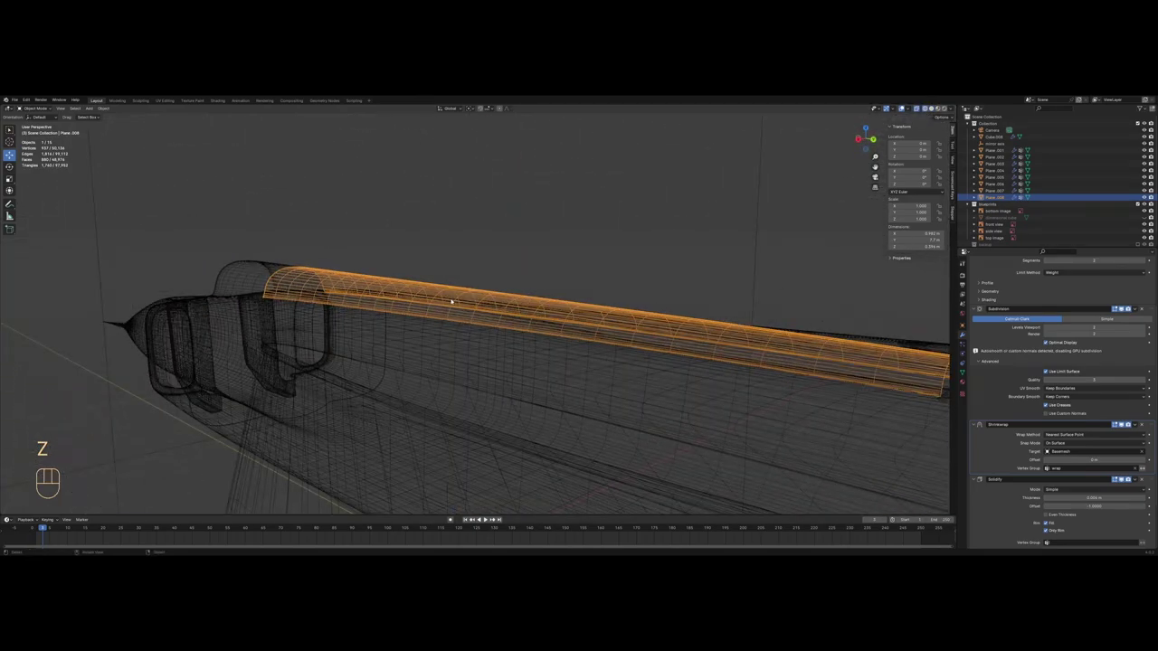
pyautogui.press('KP_3')
pyautogui.press('Tab')
pyautogui.press('a')
pyautogui.press('1')
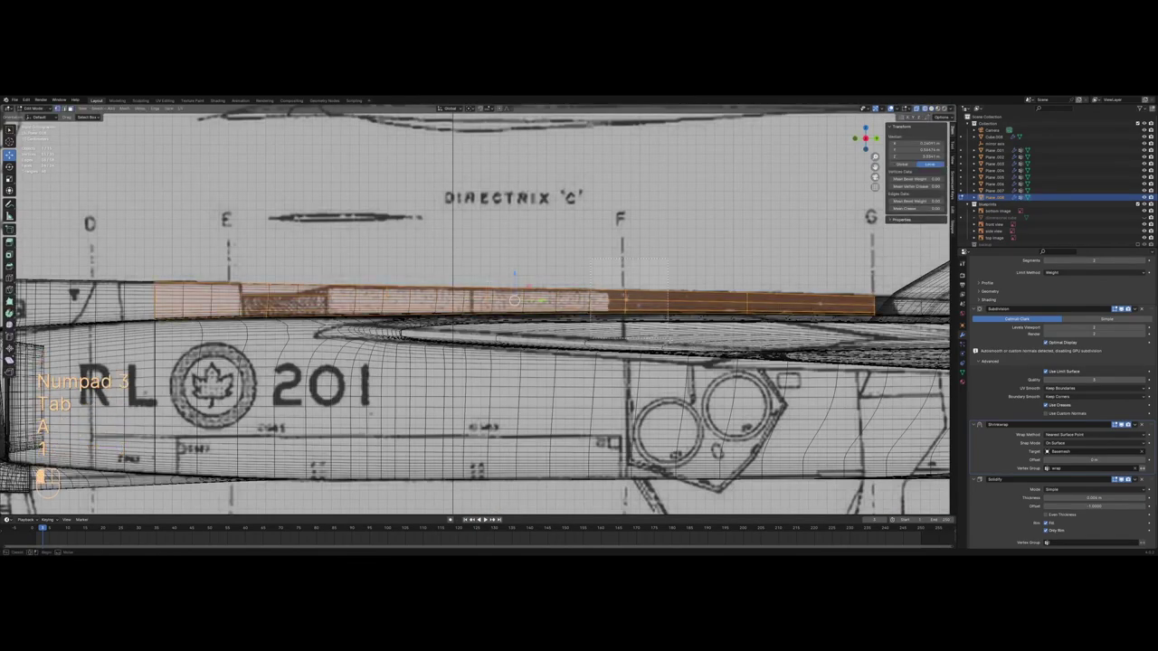
pyautogui.scroll(3, 475, 312)
pyautogui.press('s')
pyautogui.press('y')
pyautogui.press('KP_0')
pyautogui.press('Return')
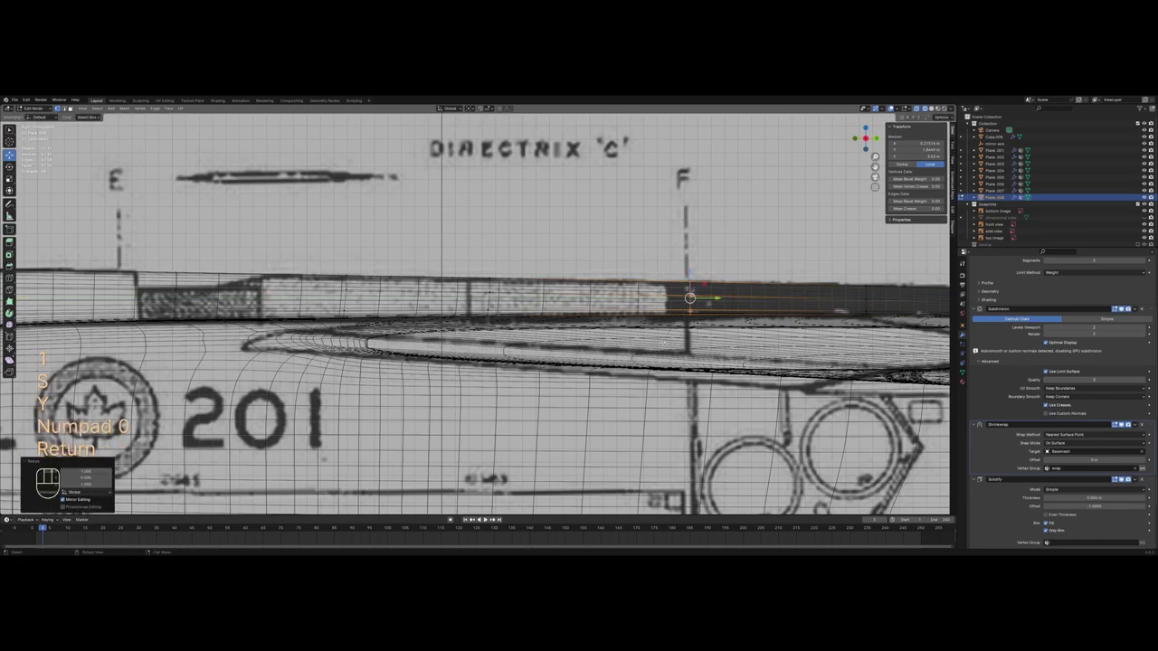
# Step: Slide the flattened spine panel loop near blueprint line F forward onto the front edge of the dark section
pyautogui.press('g')
pyautogui.press('g')
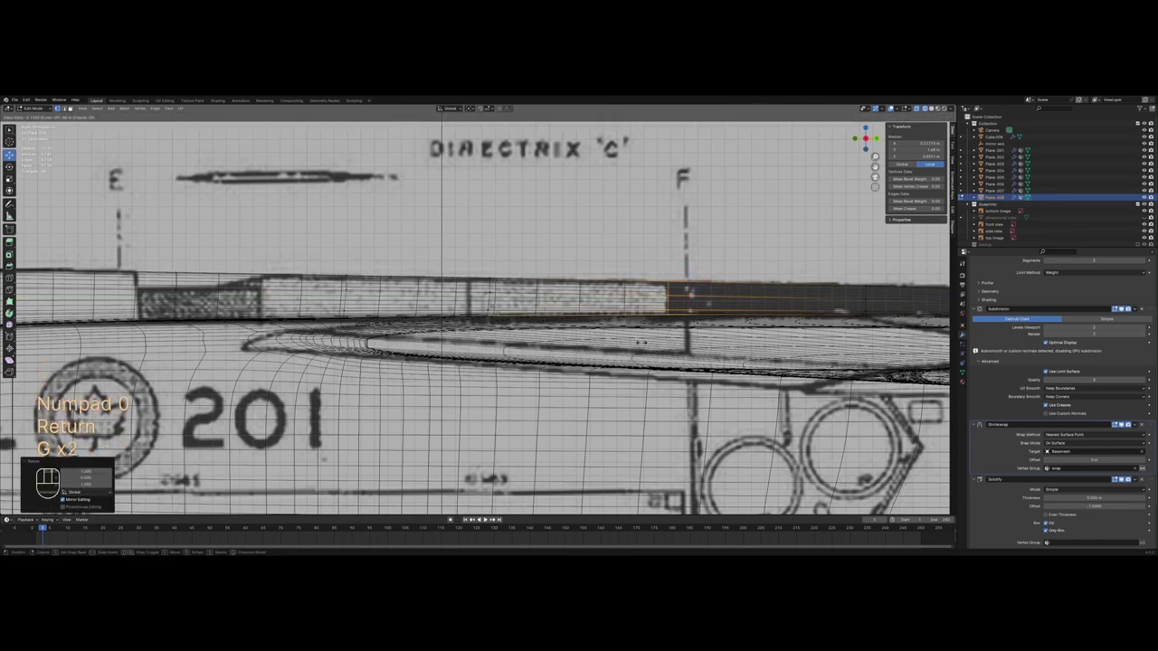
pyautogui.click(640, 343)
# Step: Slide the next loop forward onto the blueprint seam midway between lines E and F and flatten it to 0 along Y
pyautogui.press('a')
pyautogui.moveTo(461, 251); pyautogui.dragTo(551, 351)
pyautogui.press('g')
pyautogui.press('g')
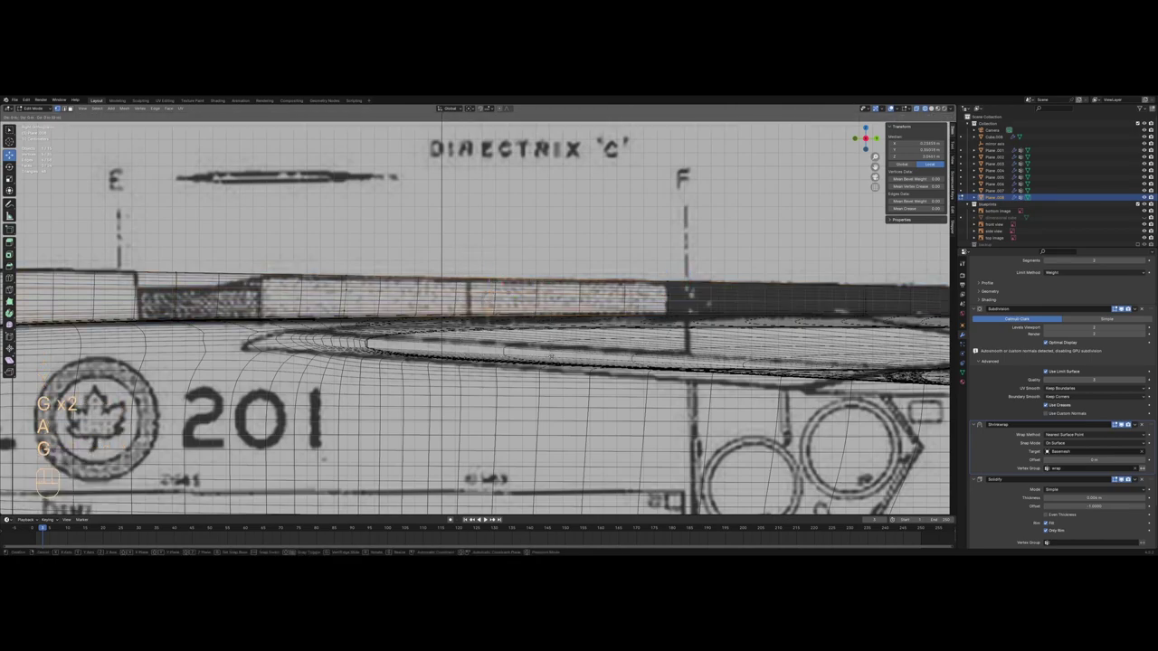
pyautogui.click(532, 351)
pyautogui.press('s')
pyautogui.press('y')
pyautogui.press('KP_0')
pyautogui.press('Return')
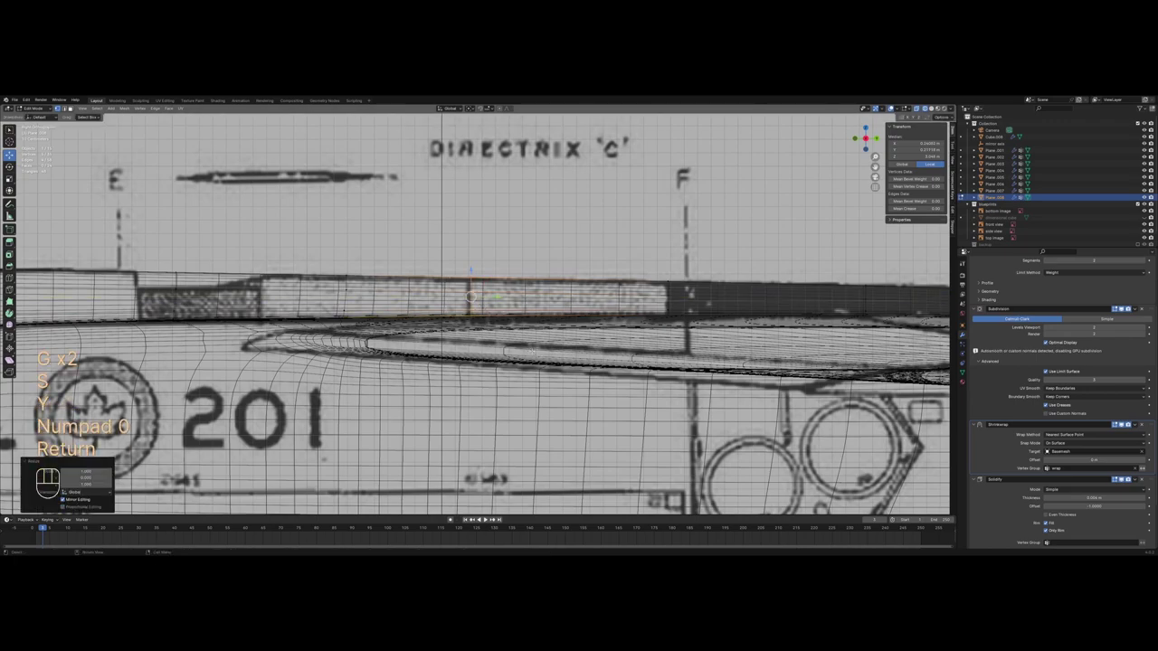
# Step: Add a centred cross loop near the hatched recess's rear end, flatten it to 0 along Y, and slide it onto that edge
pyautogui.press('a')
pyautogui.keyDown('shift'); pyautogui.moveTo(256, 273); pyautogui.dragTo(507, 334, button='middle'); pyautogui.keyUp('shift')
pyautogui.scroll(2, 507, 334)
pyautogui.hotkey('ctrl', 'r')
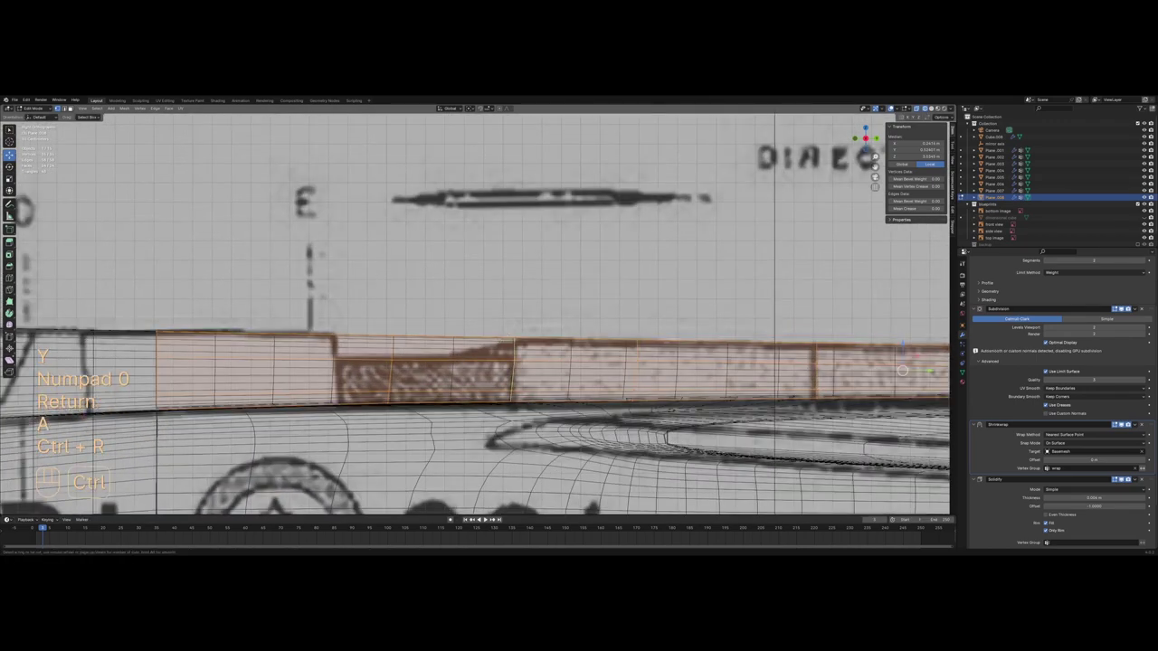
pyautogui.click(508, 334)
pyautogui.rightClick(507, 333)
pyautogui.press('s')
pyautogui.press('y')
pyautogui.press('KP_0')
pyautogui.press('Return')
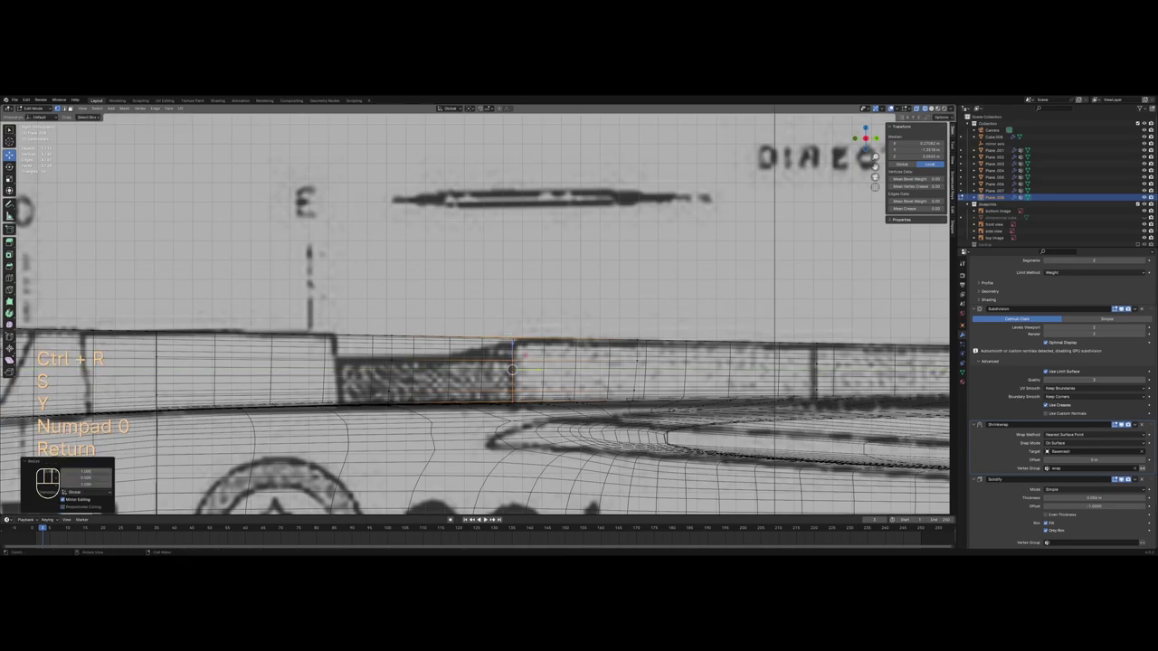
pyautogui.press('g')
pyautogui.press('g')
# Step: Slide the loop near the hatched recess's front end onto its front edge and flatten it to 0 along Y
pyautogui.press('a')
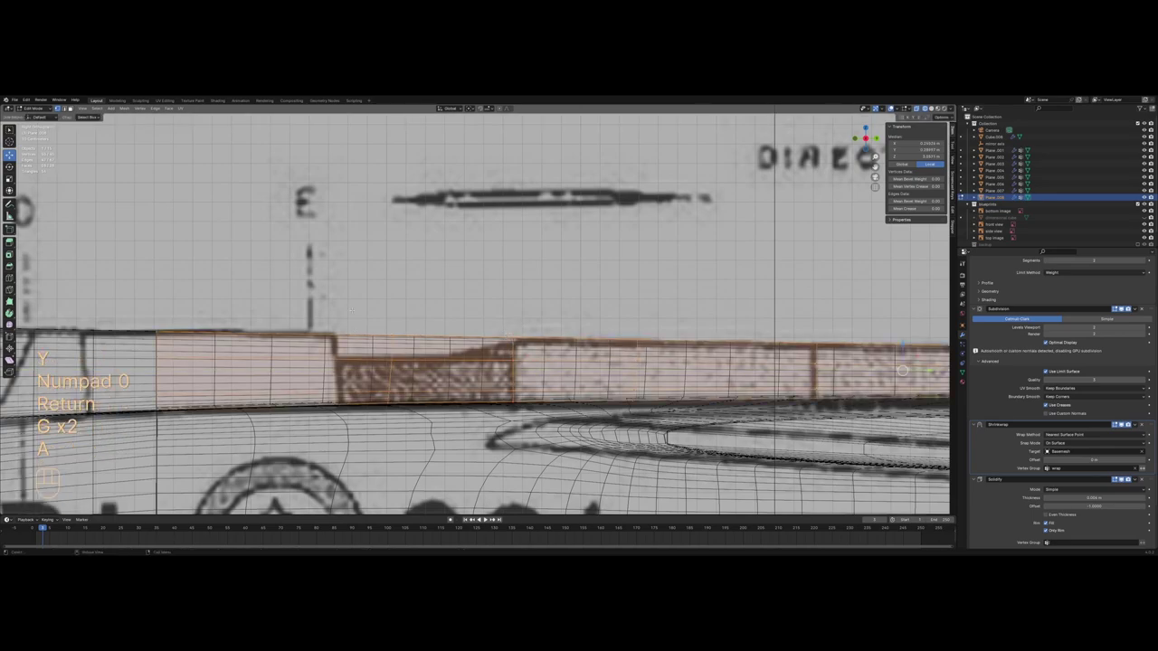
pyautogui.moveTo(351, 320); pyautogui.dragTo(424, 412)
pyautogui.press('g')
pyautogui.press('g')
pyautogui.click(389, 403)
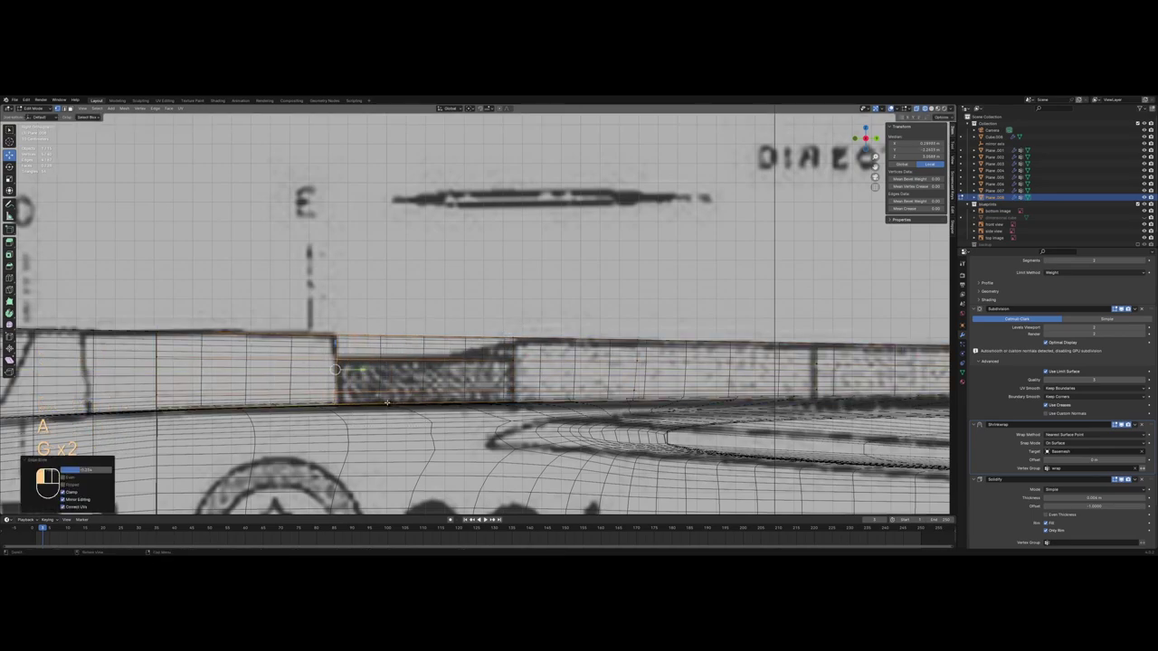
pyautogui.press('s')
pyautogui.press('y')
pyautogui.press('KP_0')
pyautogui.press('Return')
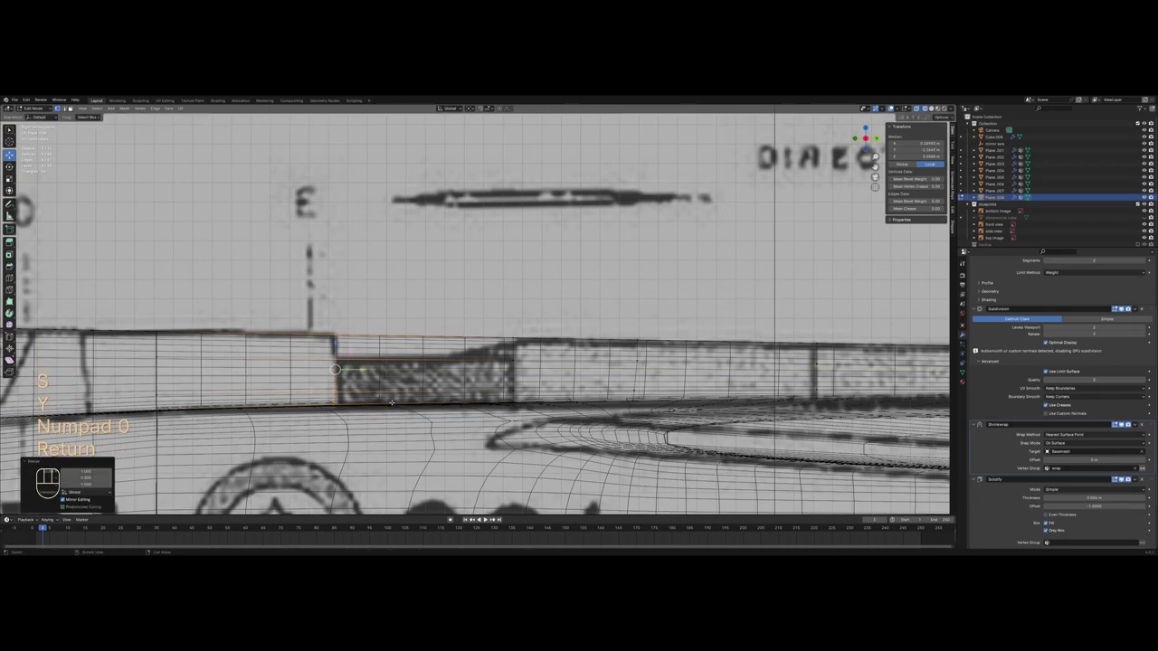
# Step: Shear the recess's front loop to match the slanted blueprint line, and finish editing the spine panel mesh
pyautogui.hotkey('shift', 'ctrl', 'alt', 's')
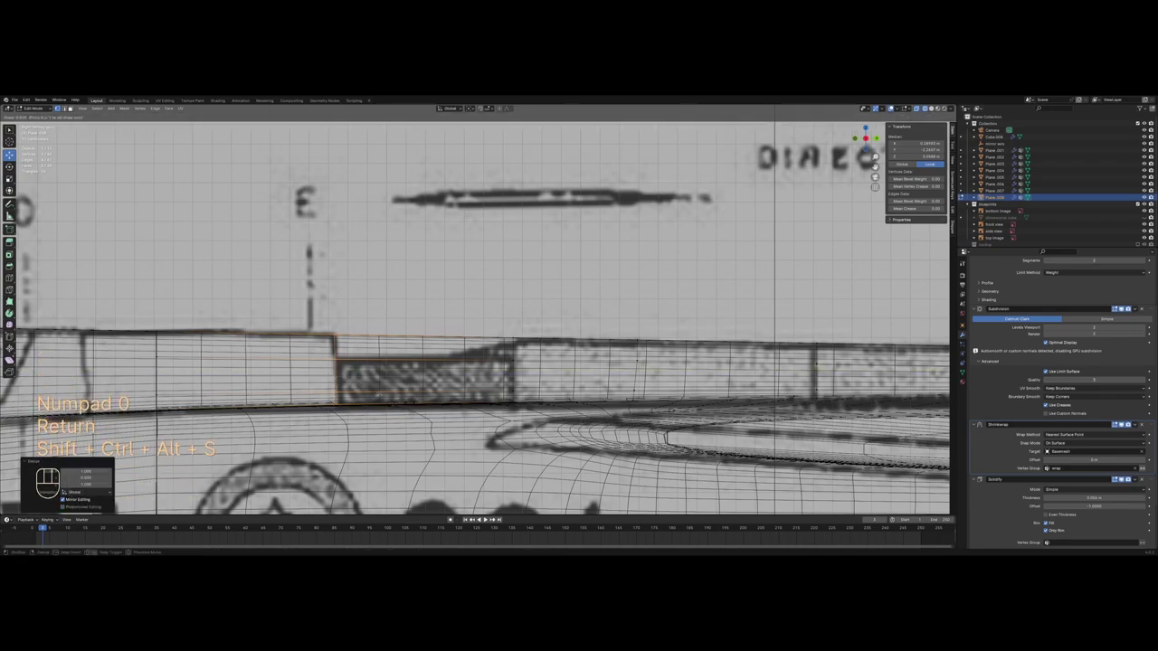
pyautogui.click(351, 362)
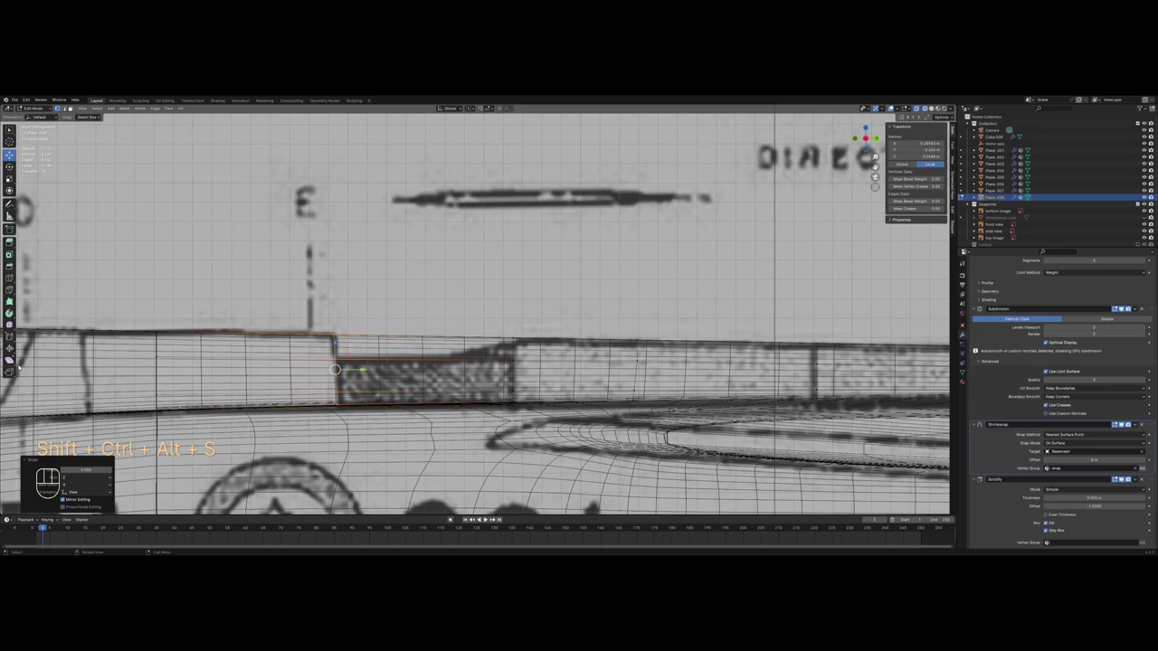
pyautogui.moveTo(334, 343); pyautogui.dragTo(337, 343)
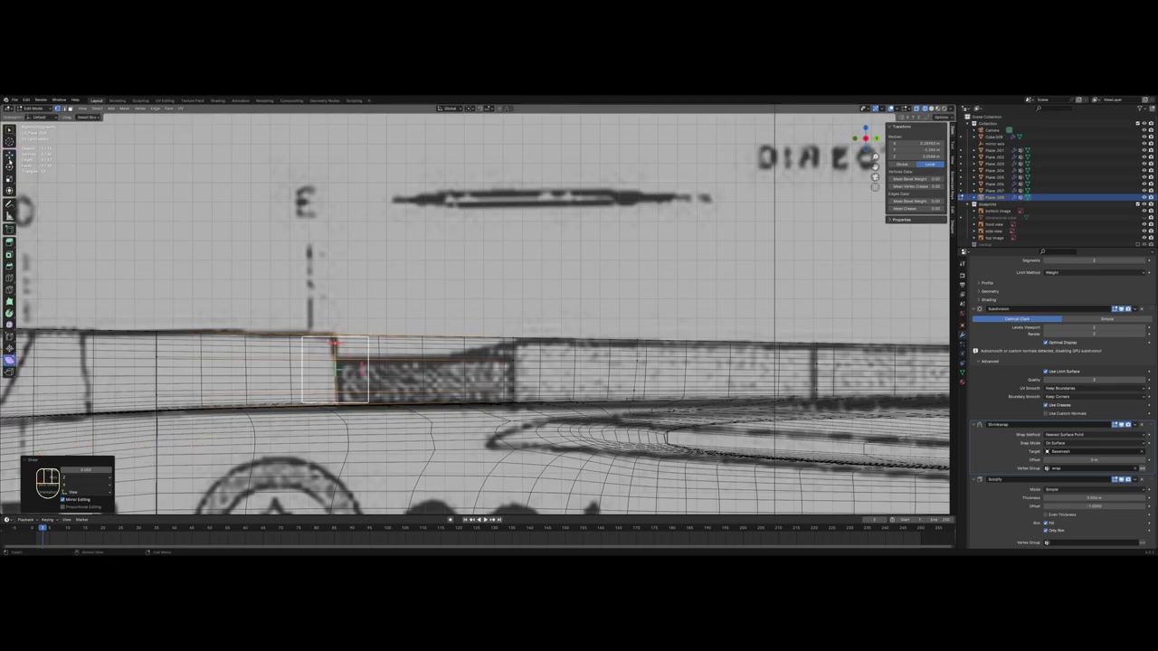
pyautogui.scroll(-2, 449, 273)
pyautogui.press('a')
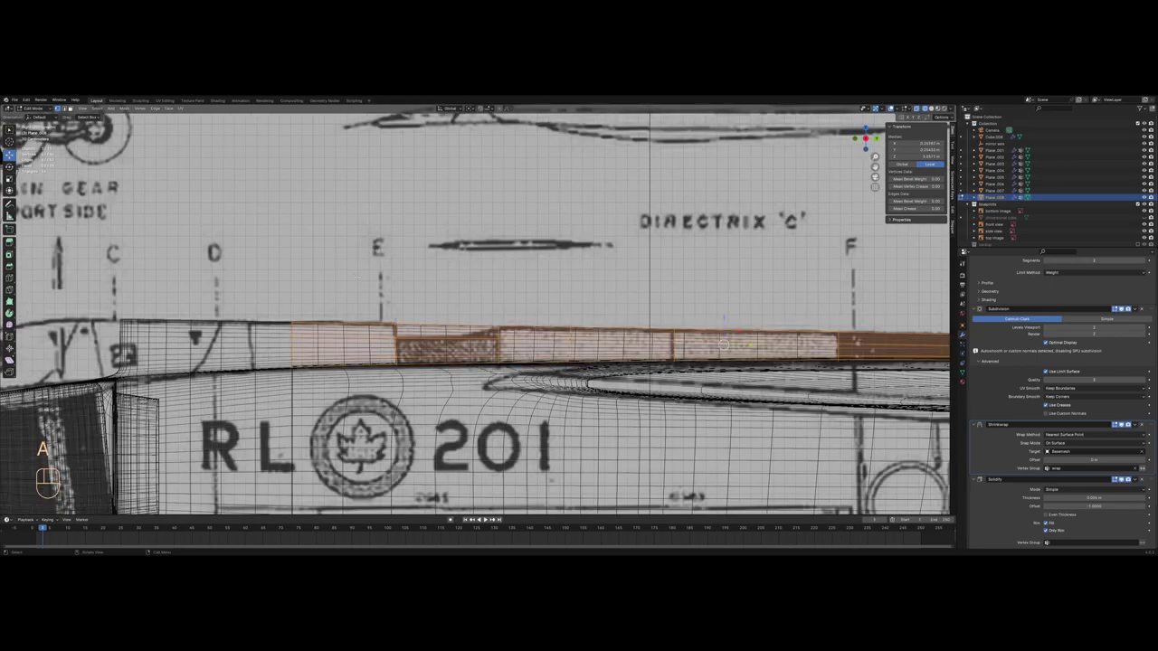
pyautogui.scroll(-5, 357, 276)
pyautogui.press('a')
pyautogui.moveTo(357, 276); pyautogui.dragTo(551, 312, button='middle')
pyautogui.press('a')
pyautogui.scroll(2, 550, 312)
pyautogui.press('Tab')
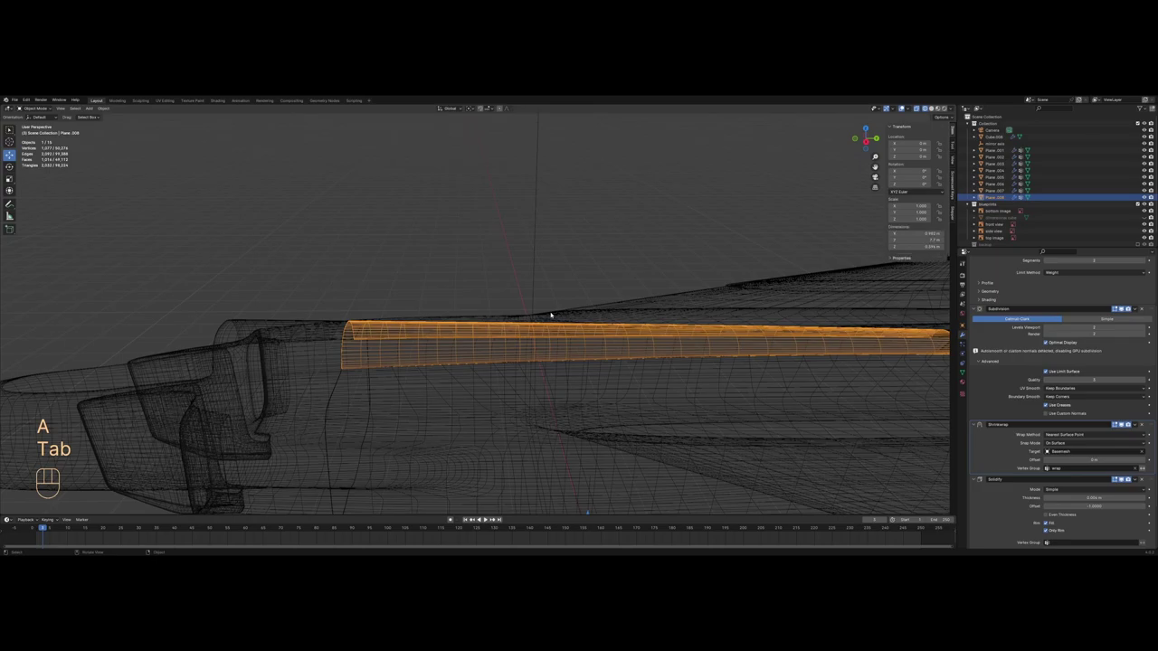
# Step: In solid shading, copy the nose probe's modifiers to the dorsal spine panel
pyautogui.press('z')
pyautogui.click(124, 381)
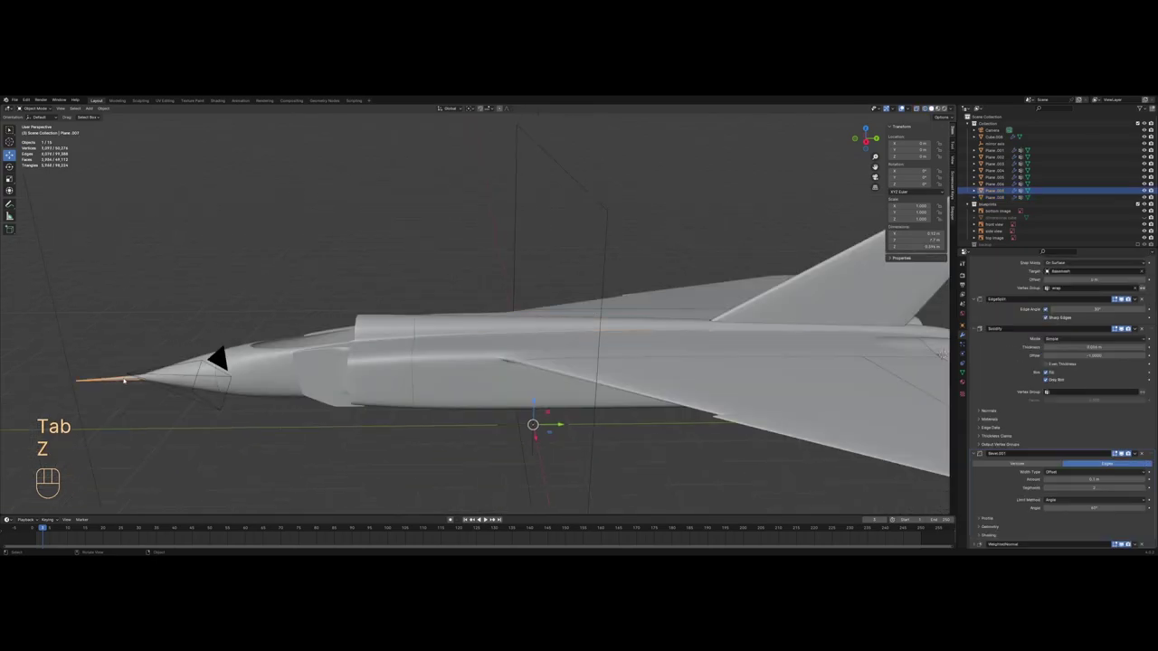
pyautogui.click(445, 333)
pyautogui.keyDown('shift'); pyautogui.click(115, 376); pyautogui.keyUp('shift')
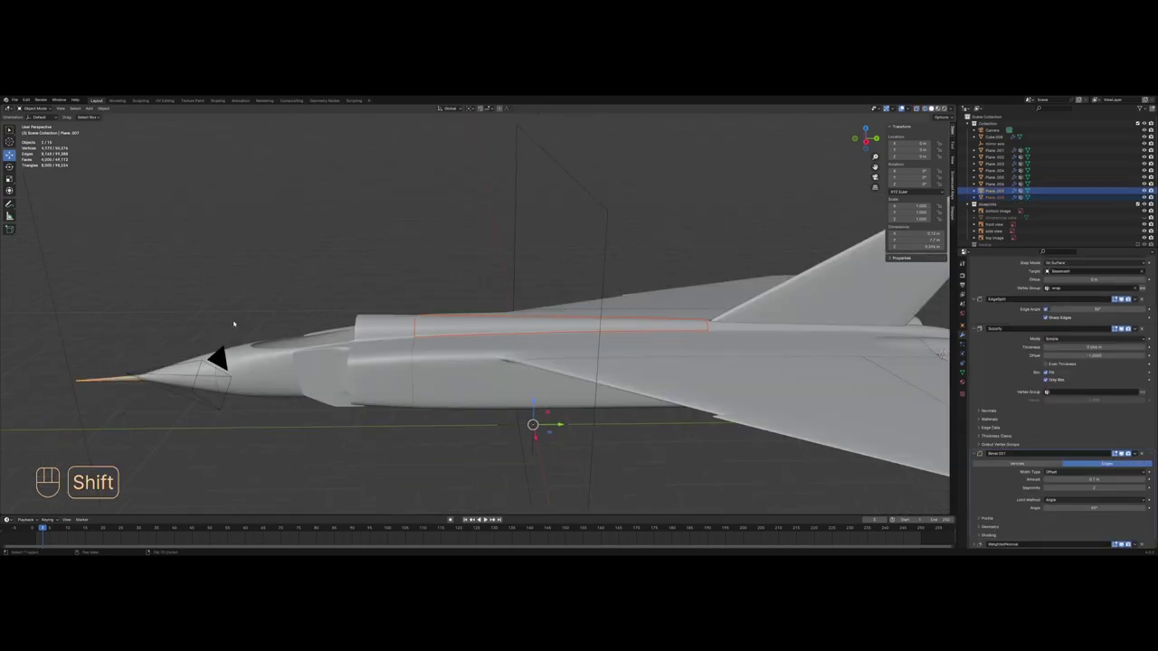
pyautogui.hotkey('ctrl', 'l')
pyautogui.click(286, 275)
pyautogui.scroll(5, 480, 331)
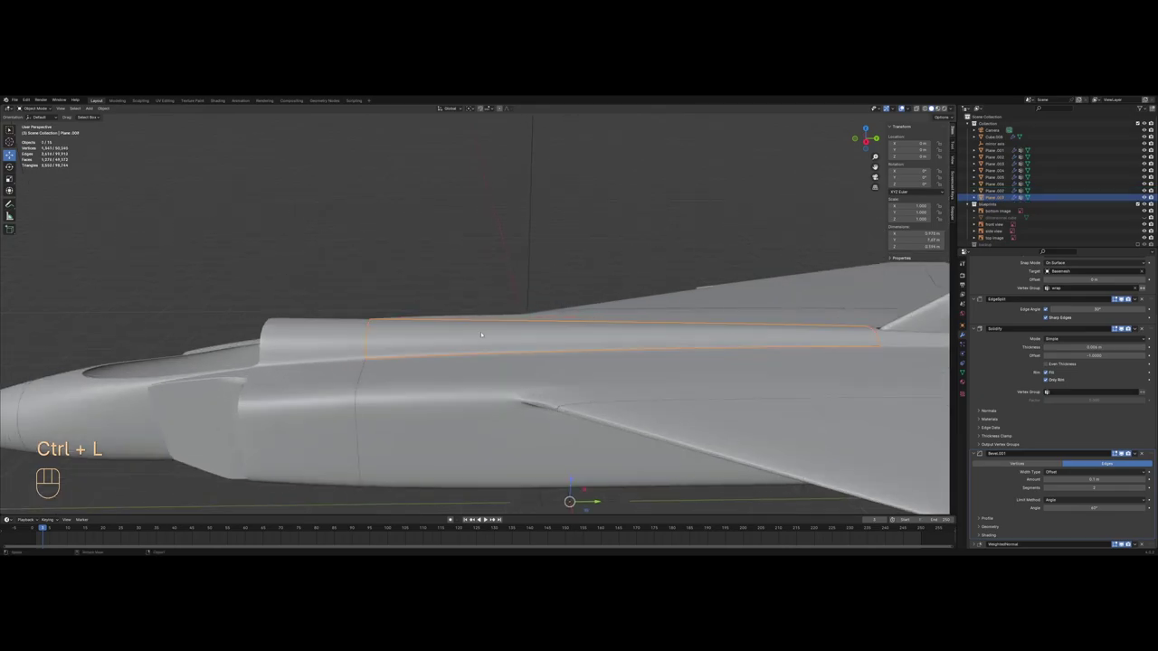
# Step: Mark the spine panel's two cross loops sharp at the mid E–F seam and the dark section's front edge
pyautogui.press('z')
pyautogui.press('Tab')
pyautogui.press('a')
pyautogui.press('2')
pyautogui.moveTo(576, 276); pyautogui.dragTo(638, 388)
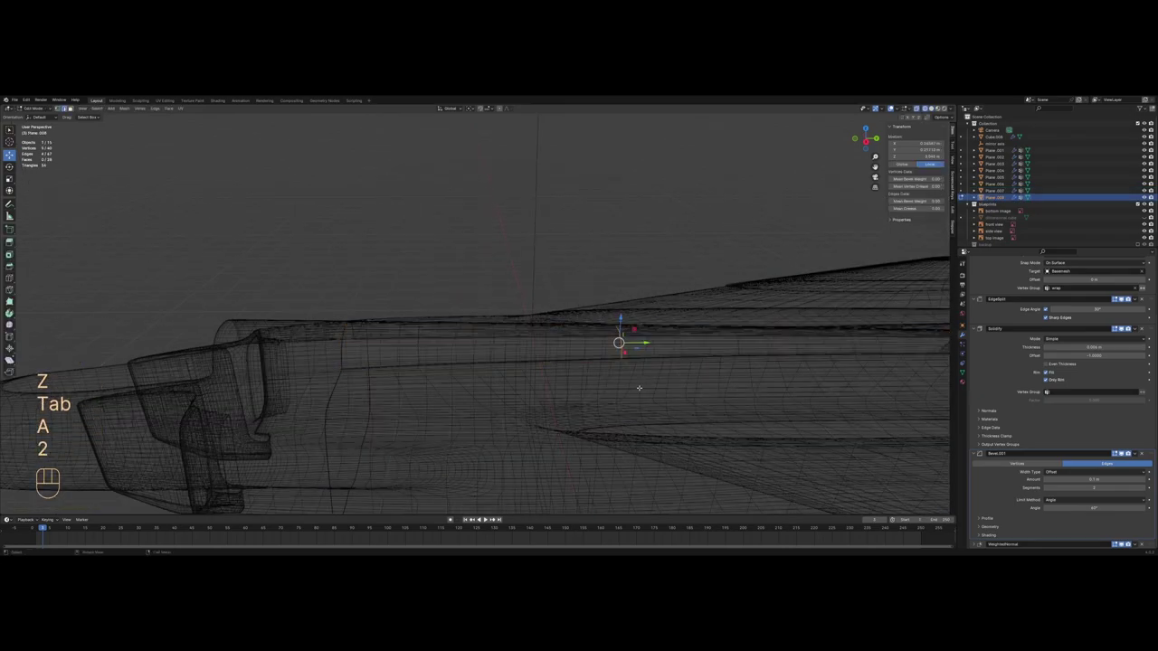
pyautogui.press('KP_3')
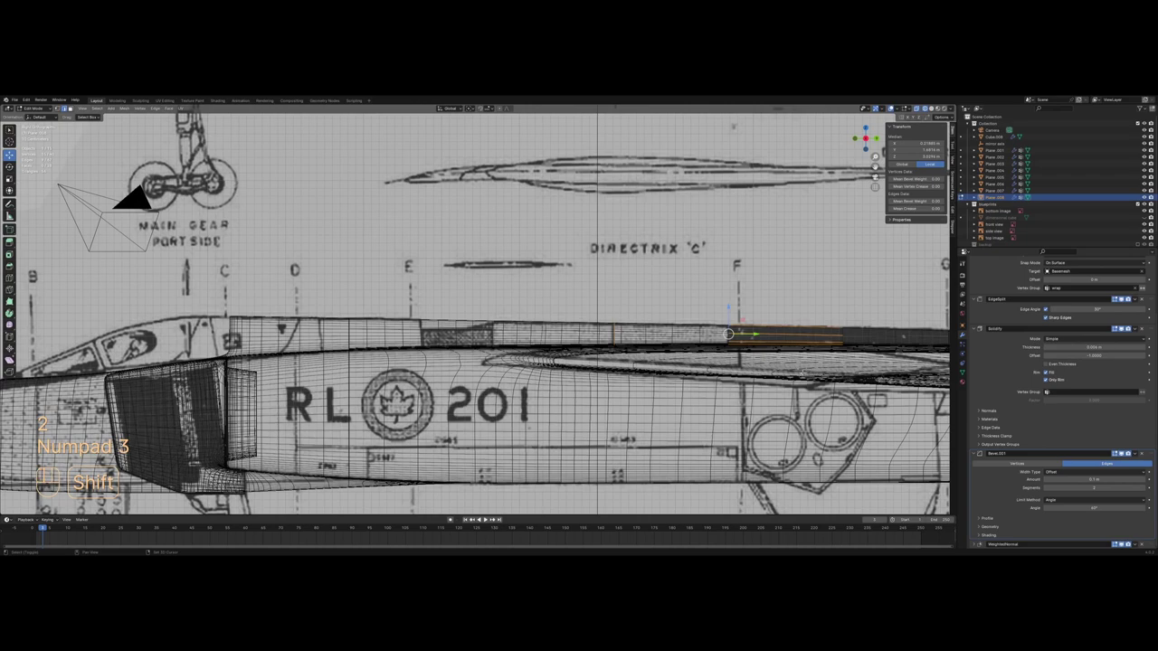
pyautogui.hotkey('ctrl', 'z')
pyautogui.keyDown('shift'); pyautogui.moveTo(532, 287); pyautogui.dragTo(444, 274, button='middle'); pyautogui.keyUp('shift')
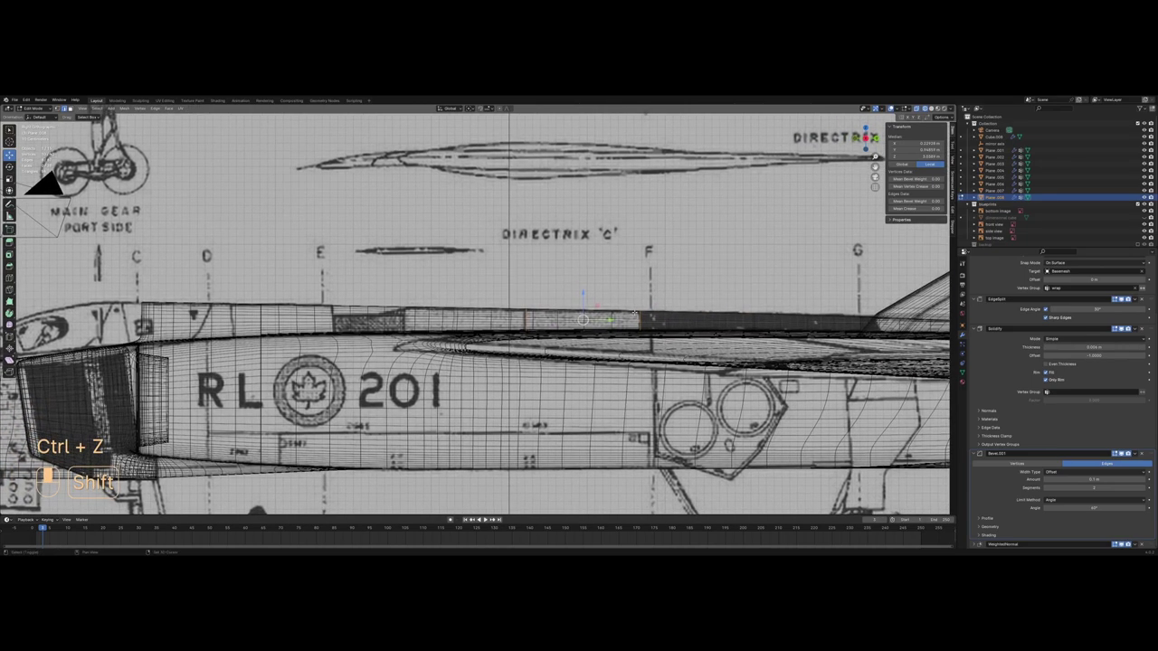
pyautogui.scroll(4, 444, 273)
pyautogui.scroll(-4, 694, 331)
pyautogui.rightClick(702, 277)
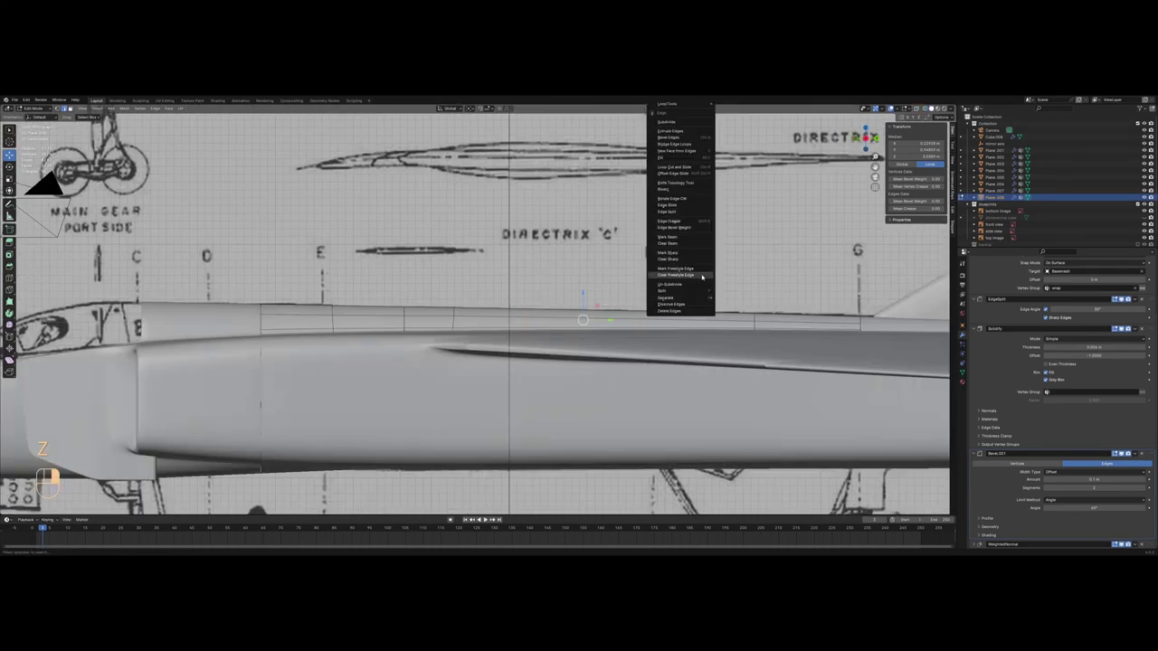
pyautogui.click(699, 253)
pyautogui.press('Tab')
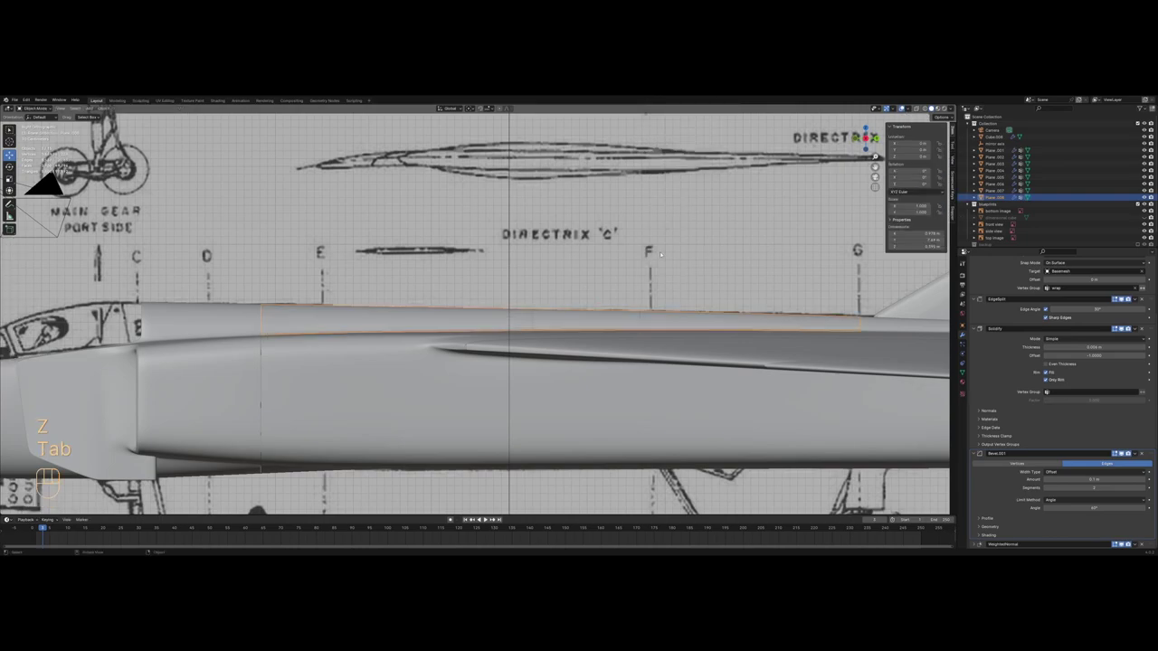
# Step: Save the file
pyautogui.moveTo(655, 273); pyautogui.dragTo(558, 256, button='middle')
pyautogui.scroll(5, 647, 345)
pyautogui.scroll(4, 540, 311)
pyautogui.scroll(-4, 558, 256)
pyautogui.hotkey('ctrl', 's')
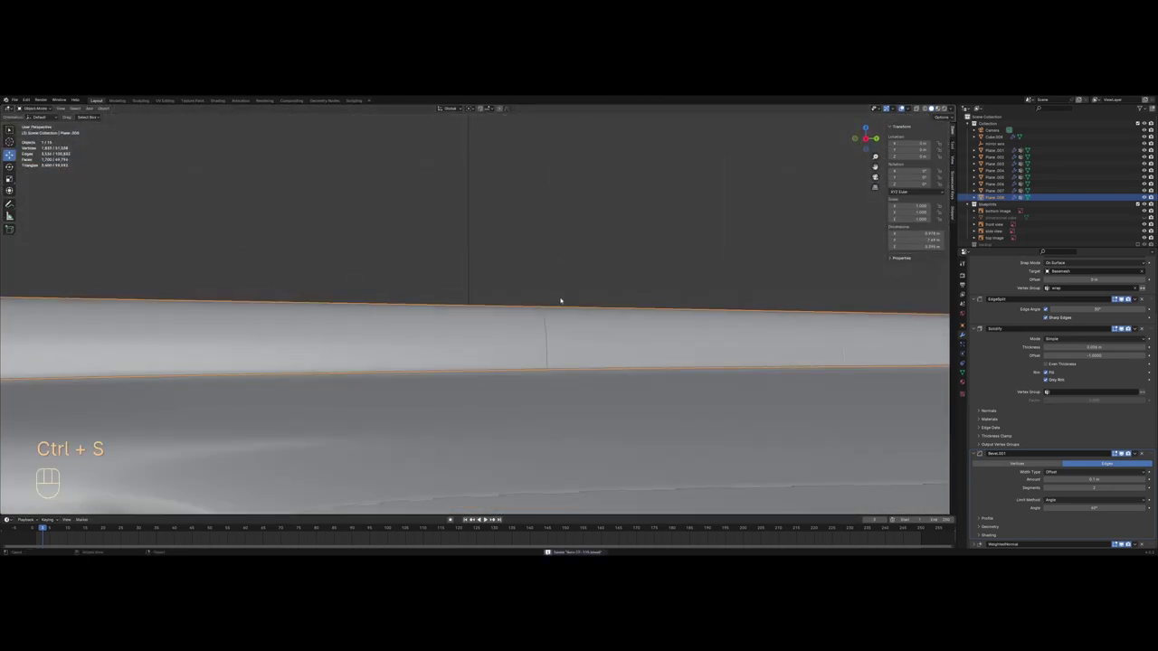
# Step: Examine the spine panel's seams from several angles in rendered and solid shading with nothing selected
pyautogui.moveTo(560, 299); pyautogui.dragTo(507, 370, button='middle')
pyautogui.moveTo(507, 371)
pyautogui.mouseDown(button='middle')
pyautogui.moveTo(381, 315)
pyautogui.moveTo(556, 339)
pyautogui.moveTo(494, 327)
pyautogui.mouseUp(button='middle')
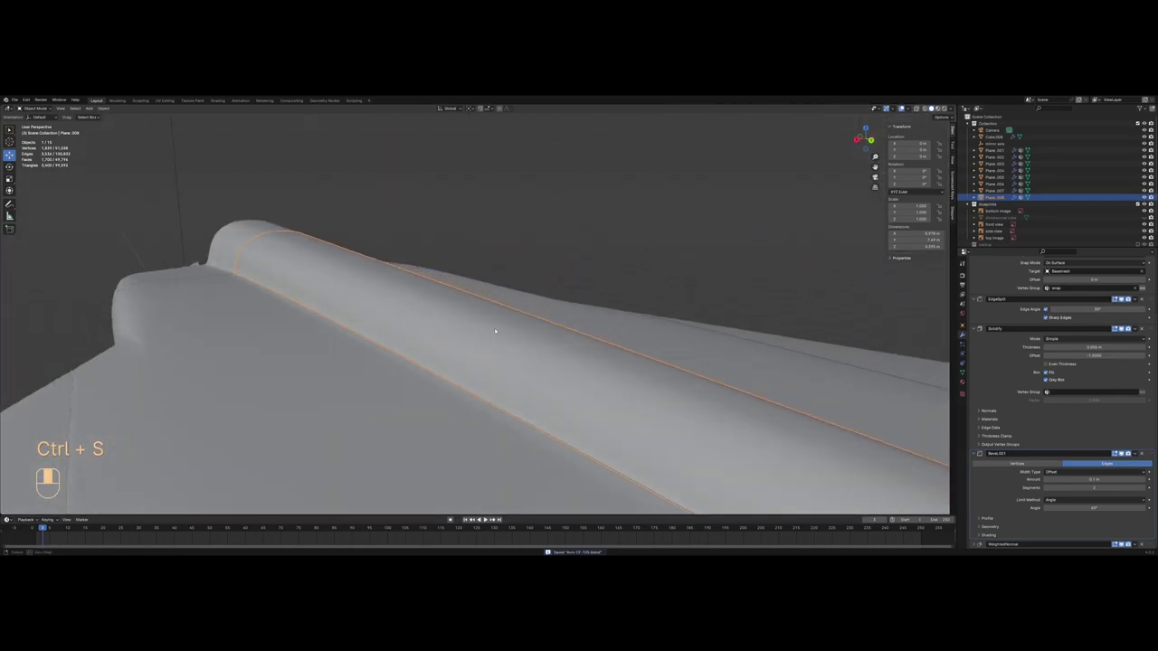
pyautogui.press('z')
pyautogui.click(513, 258)
pyautogui.moveTo(513, 259); pyautogui.dragTo(587, 284, button='middle')
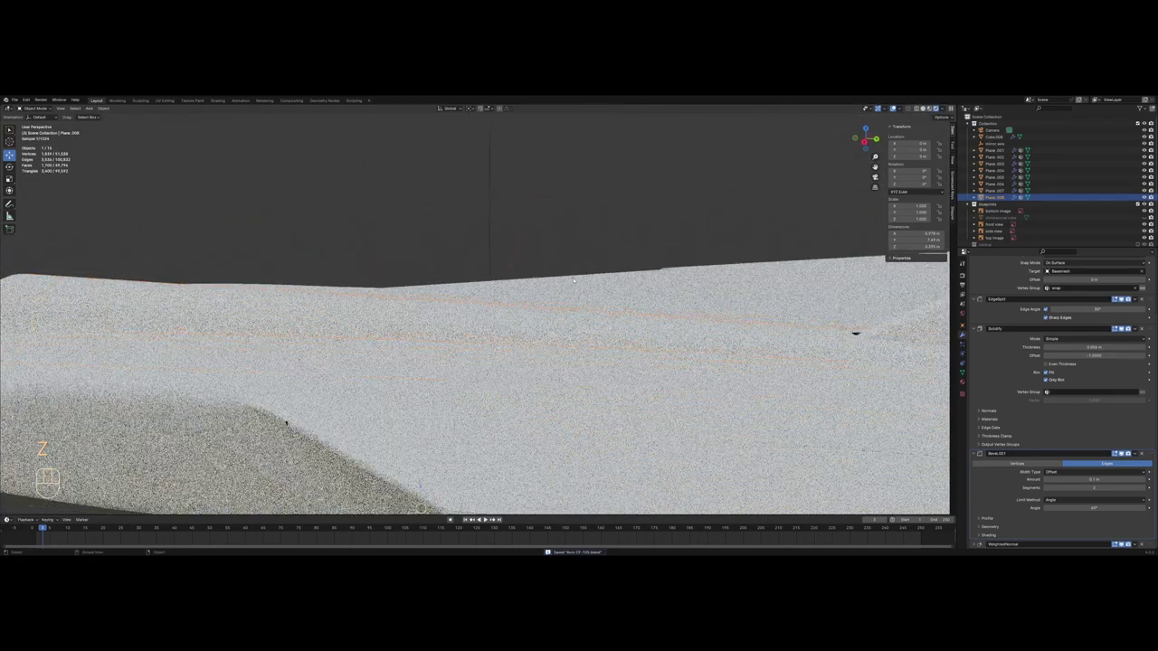
pyautogui.hotkey('alt', 'a')
pyautogui.press('z')
pyautogui.click(678, 295)
pyautogui.moveTo(678, 295); pyautogui.dragTo(685, 340, button='middle')
# Step: Delete the spine panel's two upper faces above the hatched recess behind blueprint line E to cut an opening
pyautogui.click(676, 311)
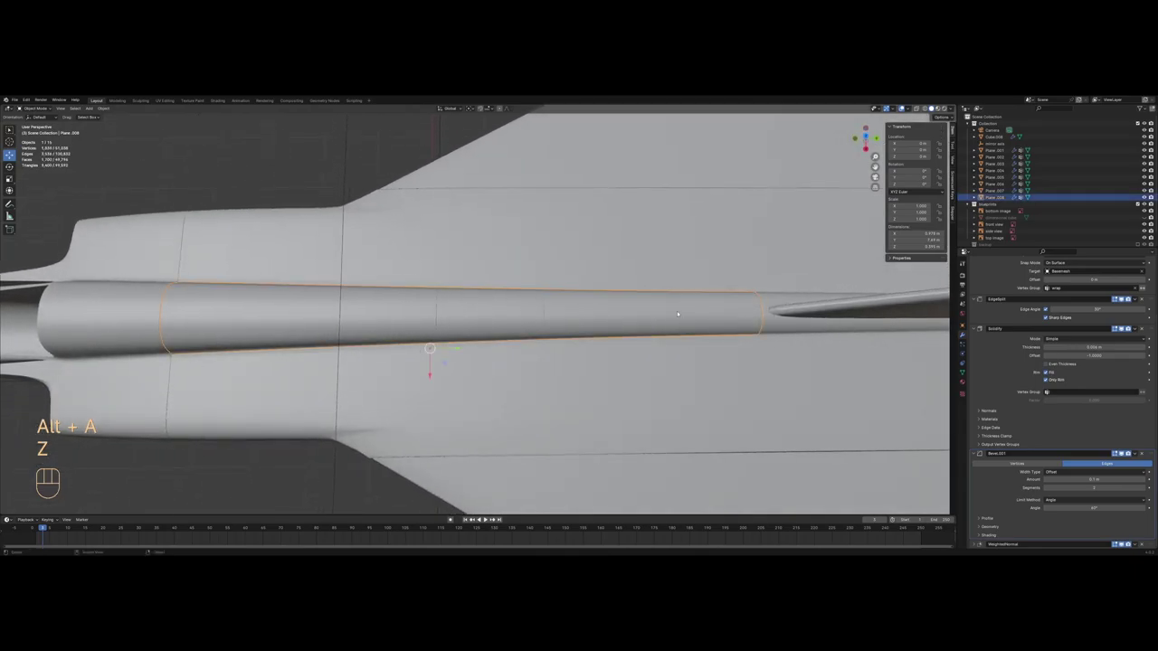
pyautogui.press('z')
pyautogui.click(582, 308)
pyautogui.keyDown('shift'); pyautogui.moveTo(251, 346); pyautogui.dragTo(504, 345, button='middle'); pyautogui.keyUp('shift')
pyautogui.moveTo(505, 345); pyautogui.dragTo(491, 323, button='middle')
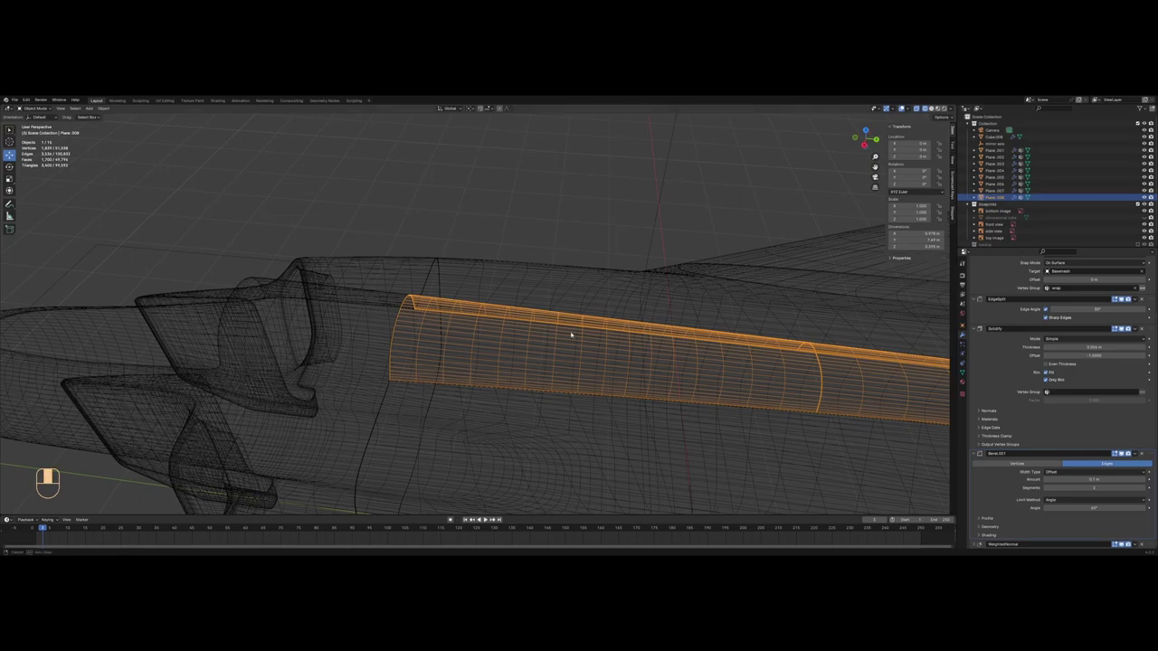
pyautogui.press('KP_3')
pyautogui.scroll(3, 559, 310)
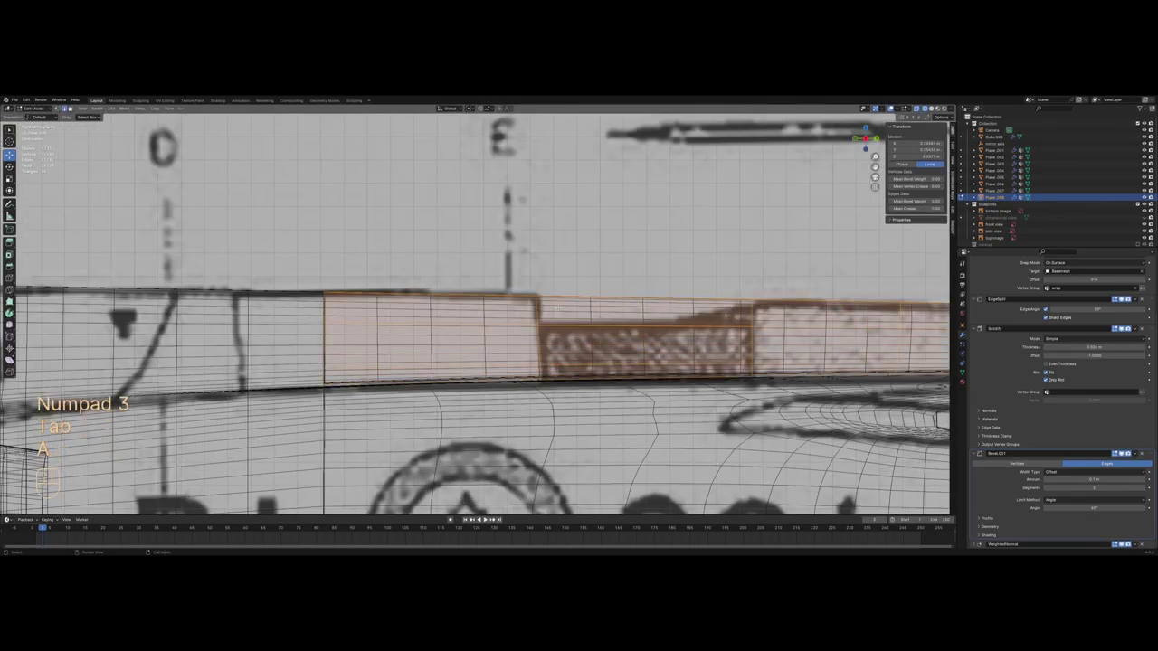
pyautogui.press('Tab')
pyautogui.press('a')
pyautogui.press('3')
pyautogui.moveTo(515, 329); pyautogui.dragTo(546, 331)
pyautogui.press('z')
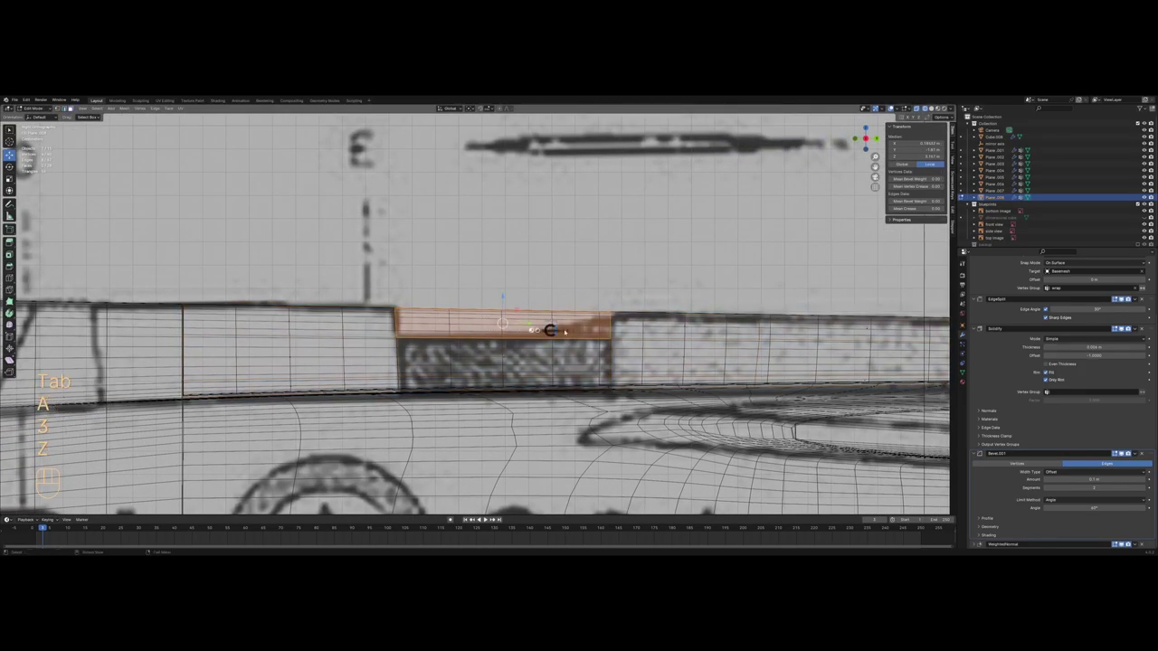
pyautogui.moveTo(618, 327)
pyautogui.mouseDown(button='middle')
pyautogui.moveTo(568, 360)
pyautogui.moveTo(597, 346)
pyautogui.mouseUp(button='middle')
pyautogui.press('x')
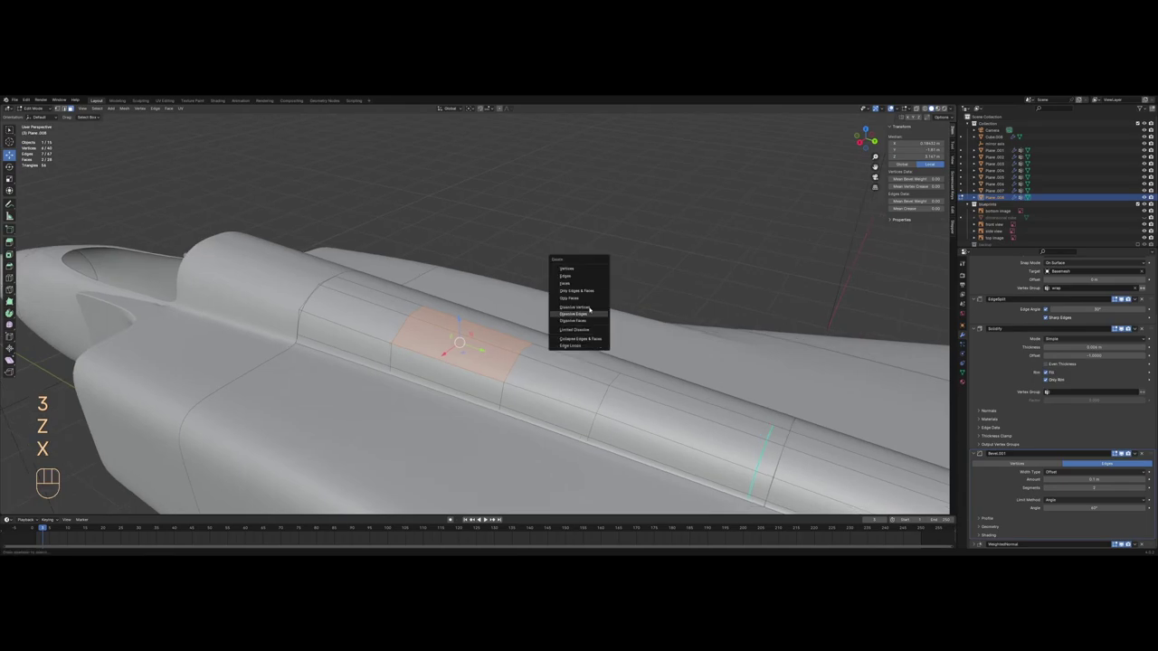
pyautogui.click(582, 285)
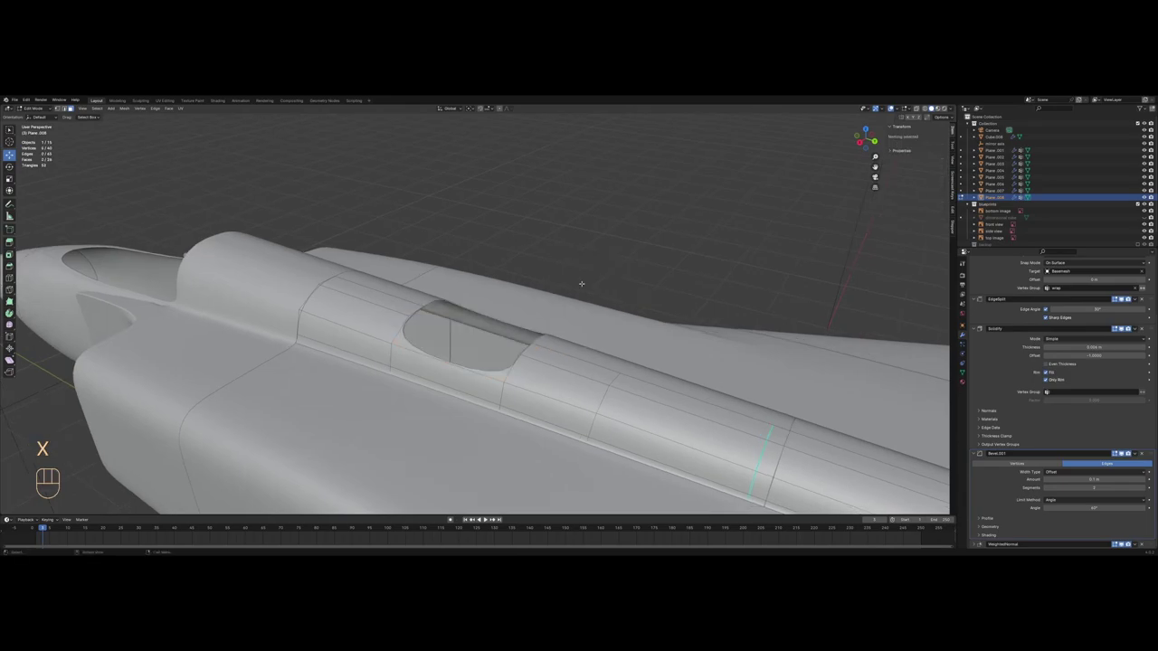
# Step: Add a vertical loop in the faces below the opening and slide it toward the rear to tighten the lower rear corner
pyautogui.moveTo(539, 323)
pyautogui.mouseDown(button='middle')
pyautogui.moveTo(581, 346)
pyautogui.moveTo(538, 368)
pyautogui.moveTo(561, 385)
pyautogui.mouseUp(button='middle')
pyautogui.press('KP_3')
pyautogui.press('z')
pyautogui.press('a')
pyautogui.scroll(2, 536, 355)
pyautogui.press('1')
pyautogui.press('z')
pyautogui.click(544, 422)
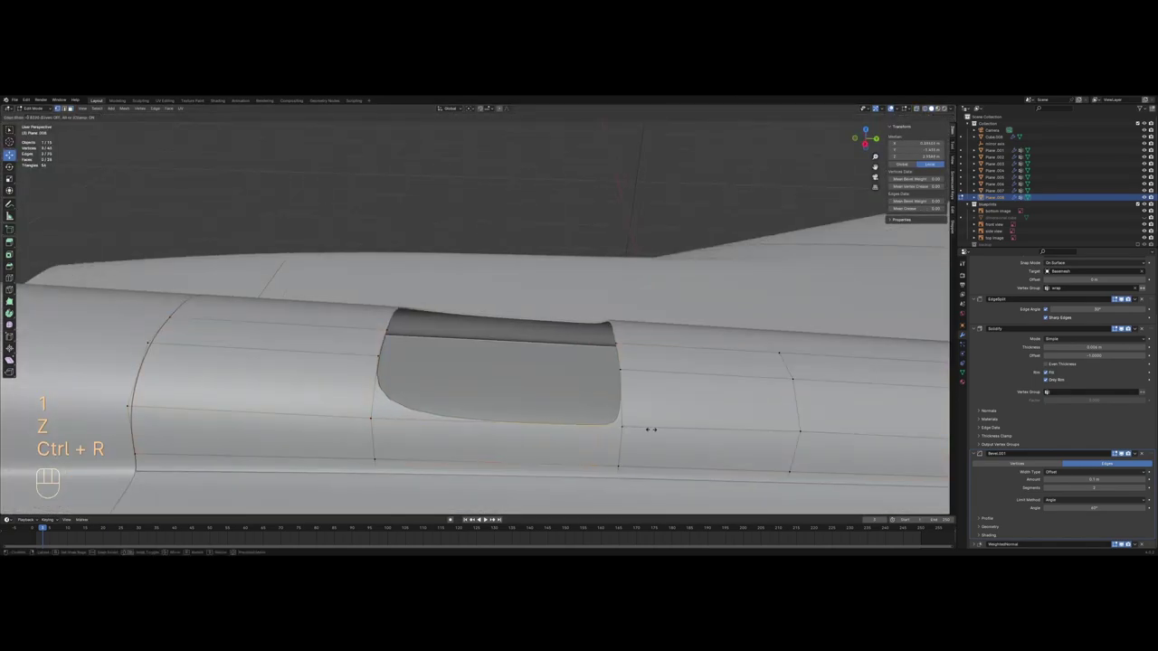
pyautogui.click(658, 426)
# Step: Add a lengthwise loop running aft from the opening near its lower rear corner, and finish editing the mesh
pyautogui.scroll(-3, 633, 418)
pyautogui.moveTo(599, 398)
pyautogui.keyDown('shift'); pyautogui.mouseDown(button='middle')
pyautogui.moveTo(535, 378)
pyautogui.moveTo(548, 378)
pyautogui.moveTo(467, 382)
pyautogui.mouseUp(button='middle'); pyautogui.keyUp('shift')
pyautogui.scroll(3, 468, 383)
pyautogui.press('a')
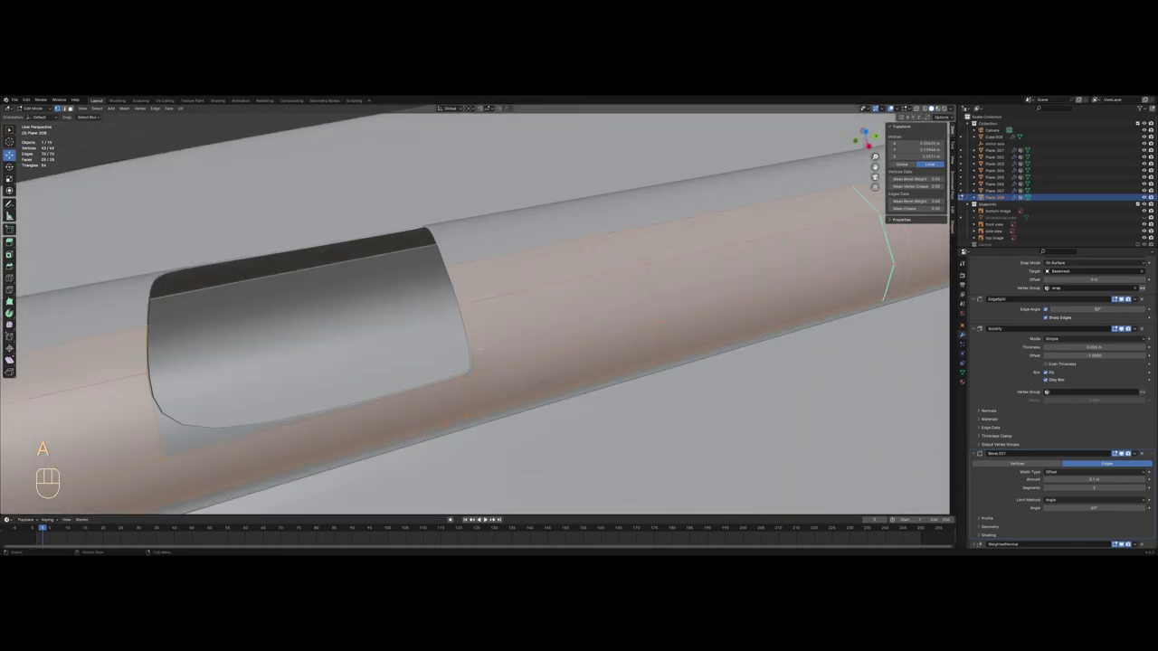
pyautogui.hotkey('ctrl', 'r')
pyautogui.press('Tab')
pyautogui.hotkey('alt', 'a')
pyautogui.scroll(-5, 480, 366)
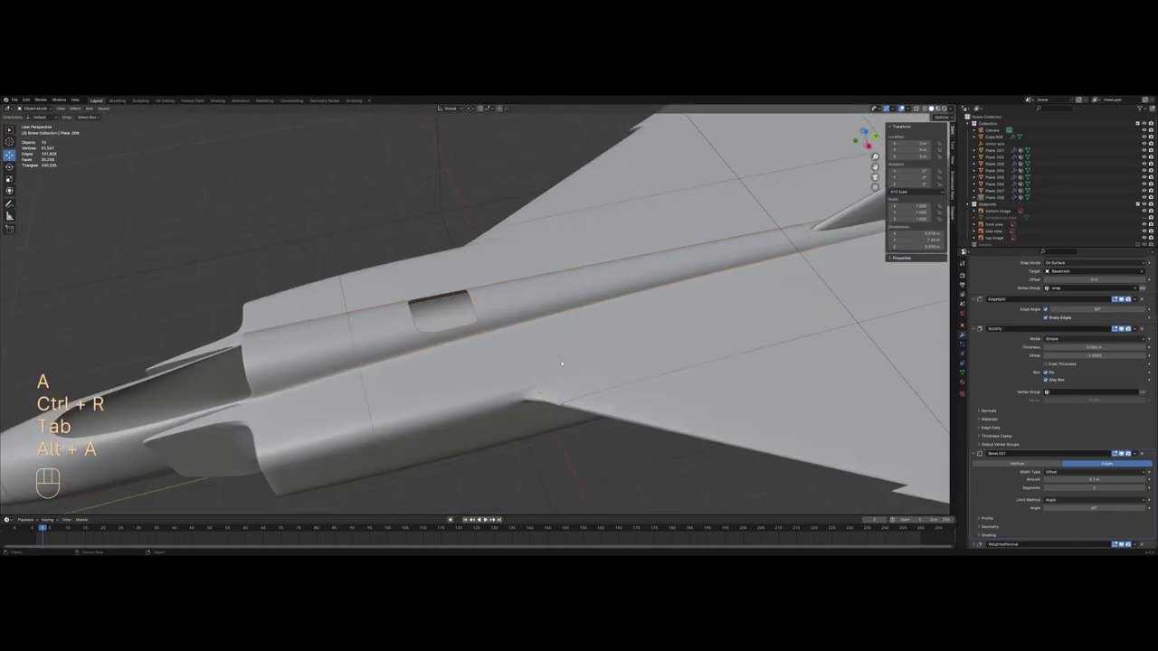
# Step: Select the lengthwise loop running aft from the opening, excluding its end at the opening, and slide it down the spine panel's side
pyautogui.moveTo(480, 366)
pyautogui.mouseDown(button='middle')
pyautogui.moveTo(496, 389)
pyautogui.moveTo(438, 344)
pyautogui.moveTo(373, 340)
pyautogui.moveTo(350, 365)
pyautogui.moveTo(390, 358)
pyautogui.moveTo(428, 324)
pyautogui.moveTo(521, 336)
pyautogui.moveTo(534, 367)
pyautogui.mouseUp(button='middle')
pyautogui.scroll(6, 429, 324)
pyautogui.click(428, 321)
pyautogui.press('Tab')
pyautogui.press('z')
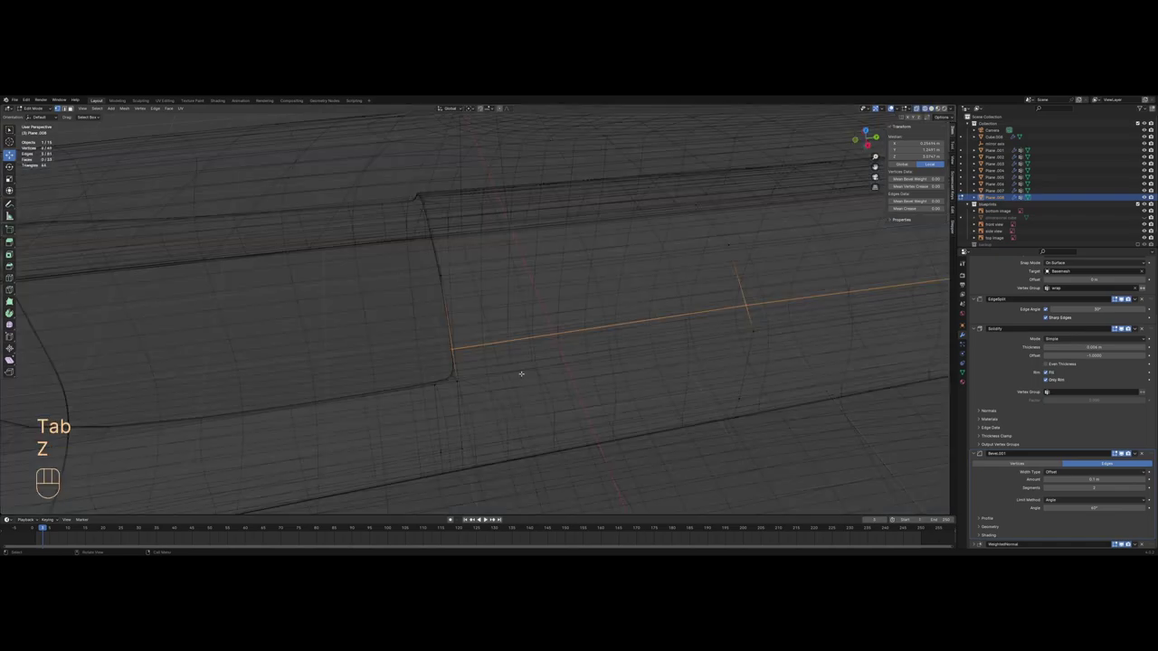
pyautogui.press('a')
pyautogui.scroll(-5, 726, 333)
pyautogui.keyDown('shift'); pyautogui.moveTo(710, 333); pyautogui.dragTo(590, 346, button='middle'); pyautogui.keyUp('shift')
pyautogui.scroll(2, 579, 344)
pyautogui.keyDown('alt'); pyautogui.click(551, 341); pyautogui.keyUp('alt')
pyautogui.press('c')
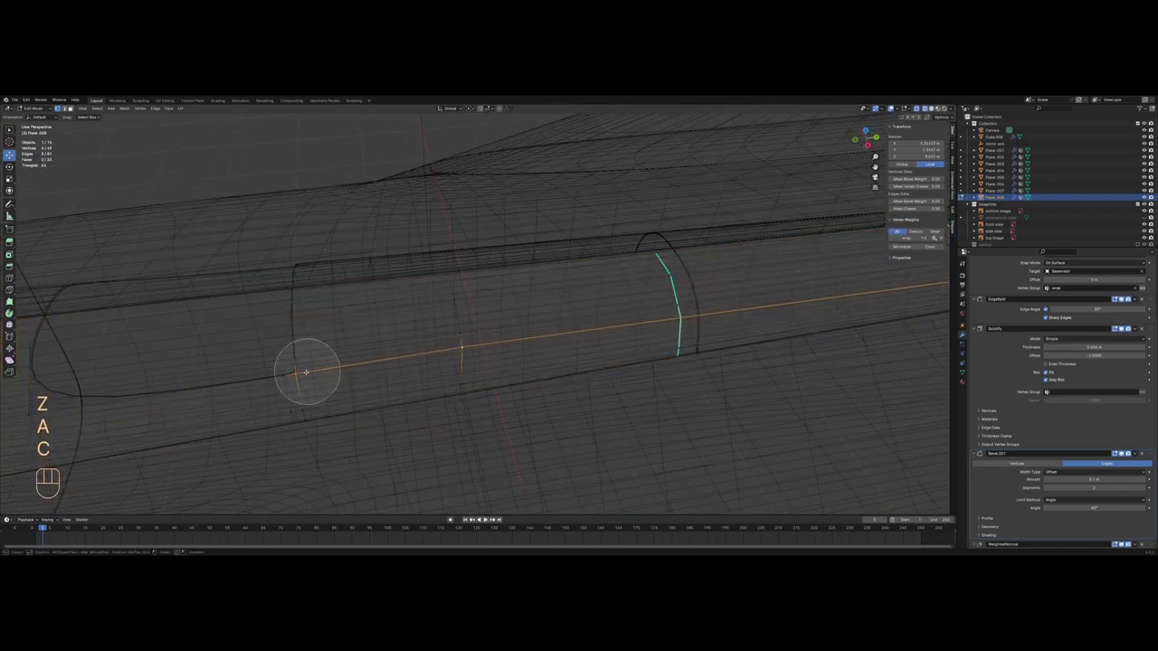
pyautogui.middleClick(303, 372)
pyautogui.rightClick(274, 374)
pyautogui.press('z')
pyautogui.moveTo(479, 303); pyautogui.dragTo(576, 287, button='middle')
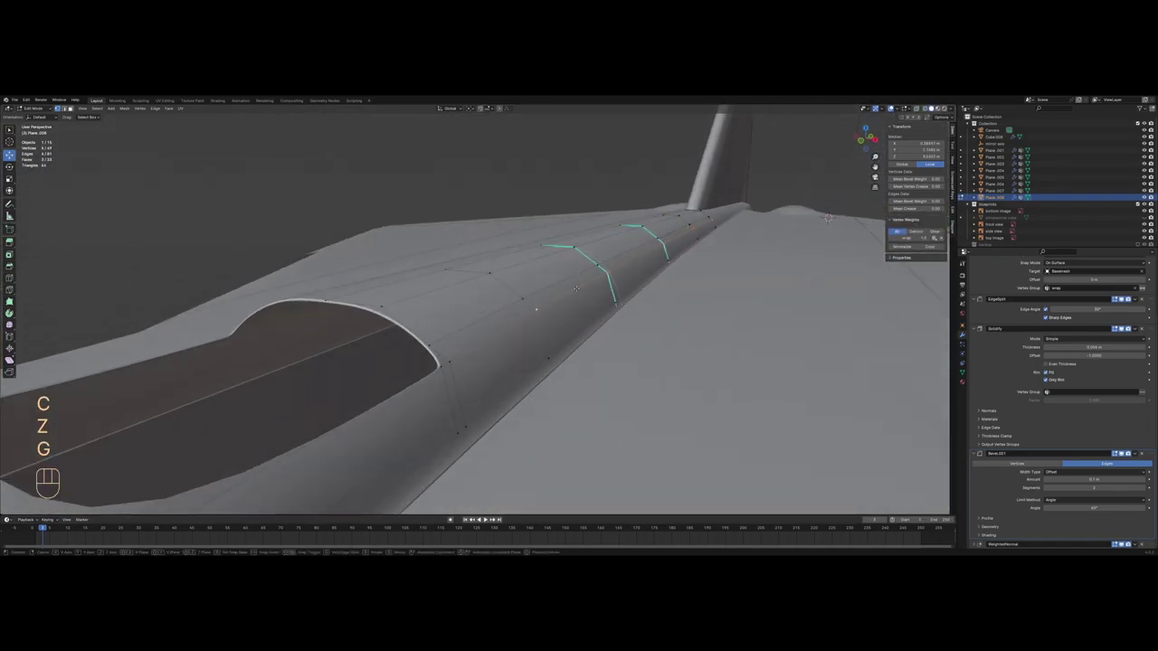
pyautogui.press('g')
pyautogui.press('g')
pyautogui.scroll(2, 580, 296)
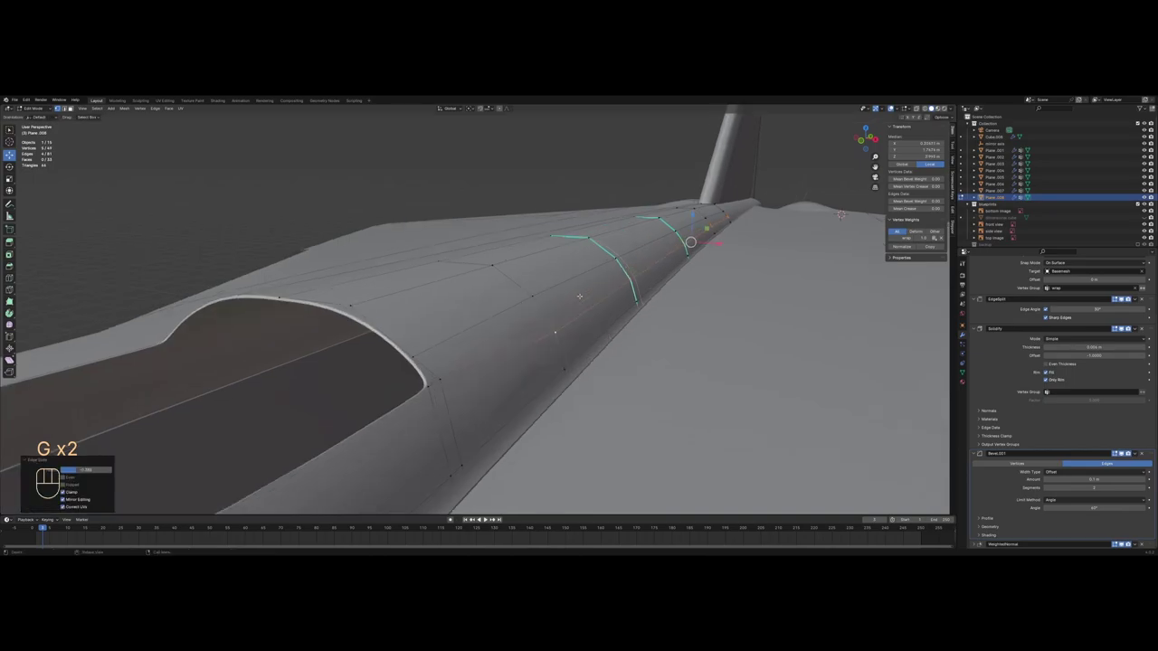
# Step: Refine the slid loop's position with a second edge slide and finish editing the mesh
pyautogui.press('g')
pyautogui.press('g')
pyautogui.click(579, 294)
pyautogui.press('Tab')
# Step: Examine the spine panel's surface and opening in wireframe and solid shading, and save the file
pyautogui.moveTo(579, 295); pyautogui.dragTo(566, 305, button='middle')
pyautogui.press('z')
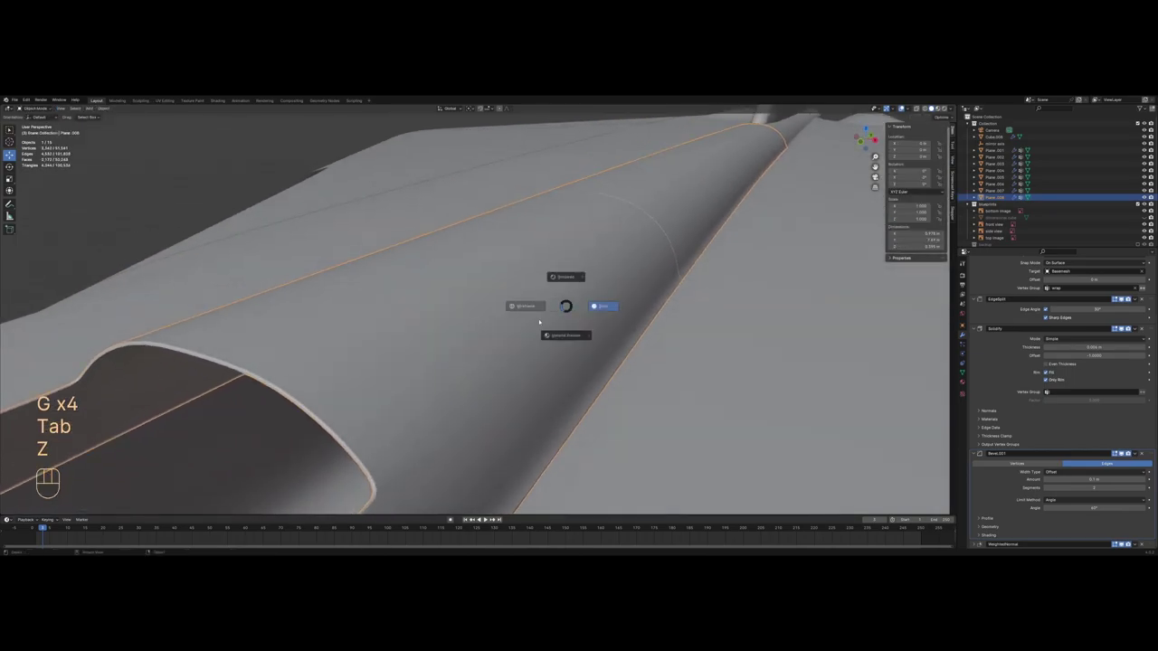
pyautogui.click(527, 318)
pyautogui.scroll(-3, 520, 326)
pyautogui.press('z')
pyautogui.click(574, 316)
pyautogui.press('z')
pyautogui.moveTo(585, 318)
pyautogui.mouseDown(button='middle')
pyautogui.moveTo(447, 349)
pyautogui.moveTo(509, 356)
pyautogui.moveTo(509, 326)
pyautogui.moveTo(561, 338)
pyautogui.moveTo(496, 358)
pyautogui.mouseUp(button='middle')
pyautogui.scroll(1, 510, 358)
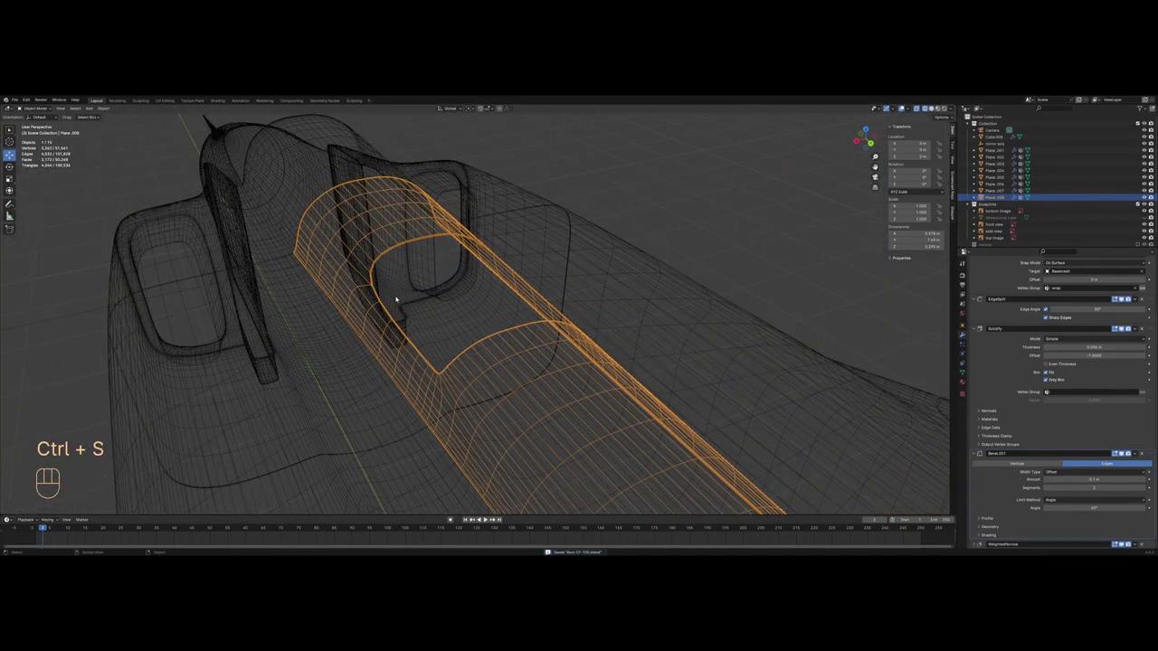
# Step: Extrude the edges along the opening's rear side forward along Y by about 0.014 m
pyautogui.moveTo(395, 299); pyautogui.dragTo(535, 331, button='middle')
pyautogui.press('Tab')
pyautogui.press('a')
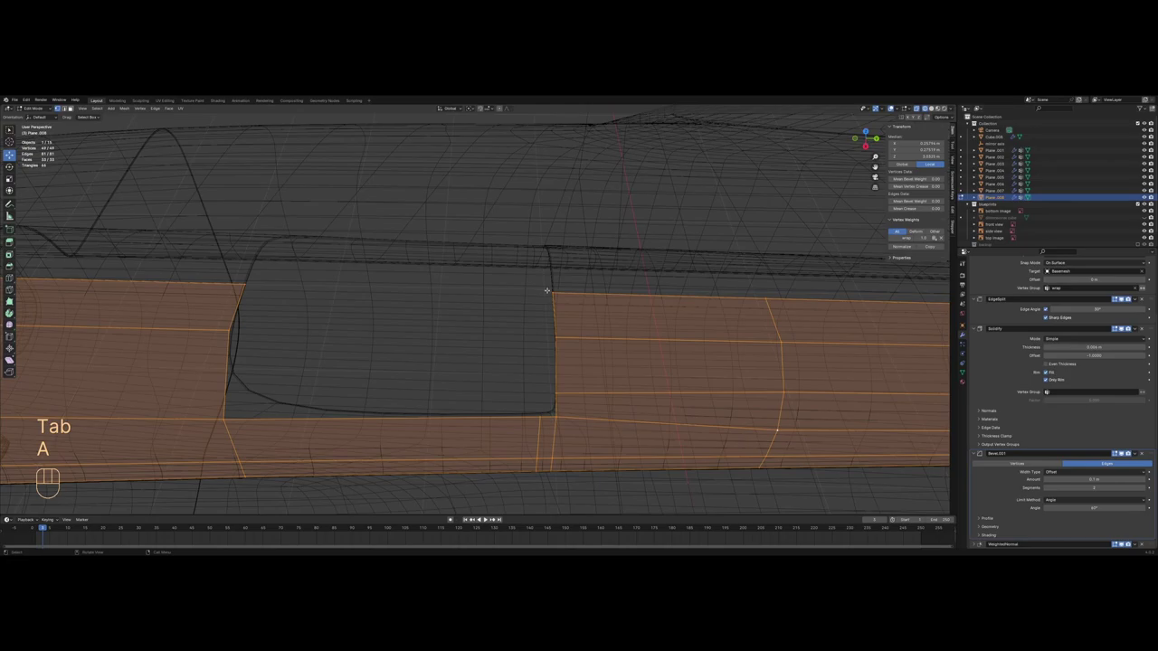
pyautogui.click(554, 291)
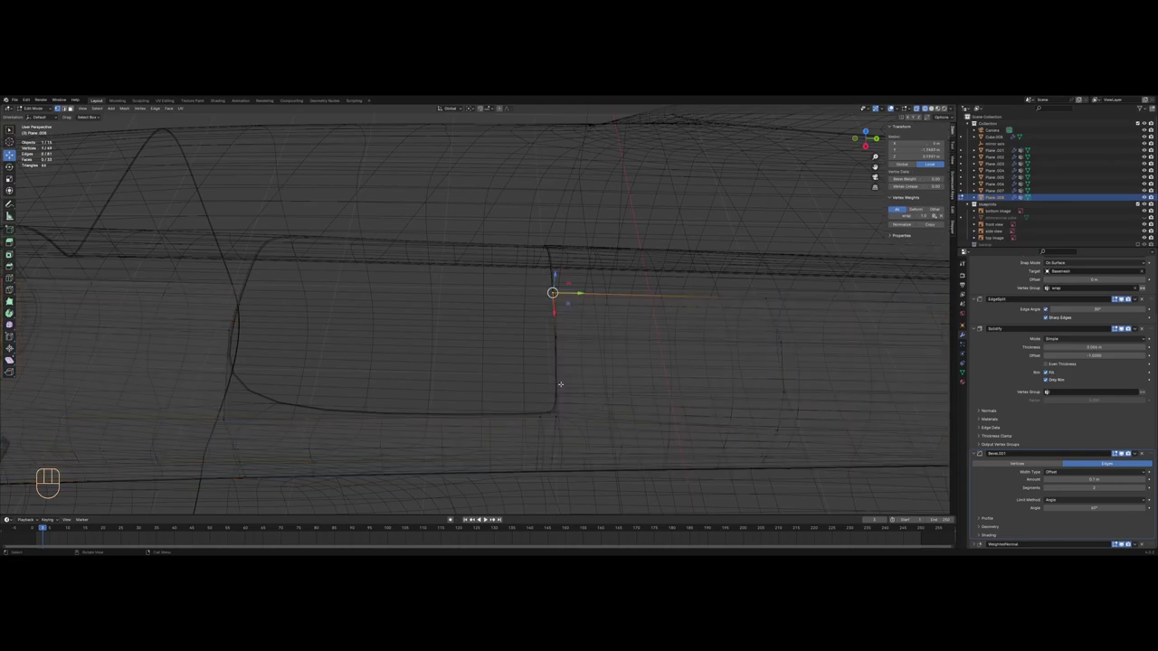
pyautogui.keyDown('ctrl'); pyautogui.click(560, 387); pyautogui.keyUp('ctrl')
pyautogui.scroll(3, 563, 381)
pyautogui.press('e')
pyautogui.press('y')
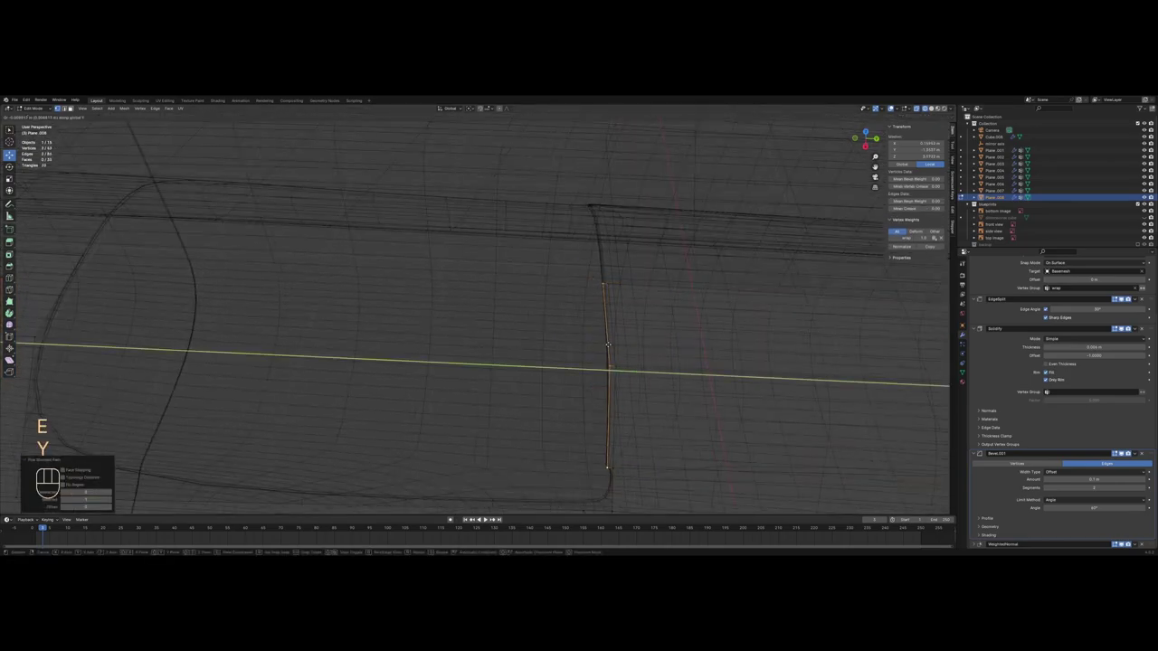
pyautogui.click(605, 344)
# Step: Move the newly extruded edges forward over the opening in the solid-shaded side view
pyautogui.press('KP_3')
pyautogui.press('z')
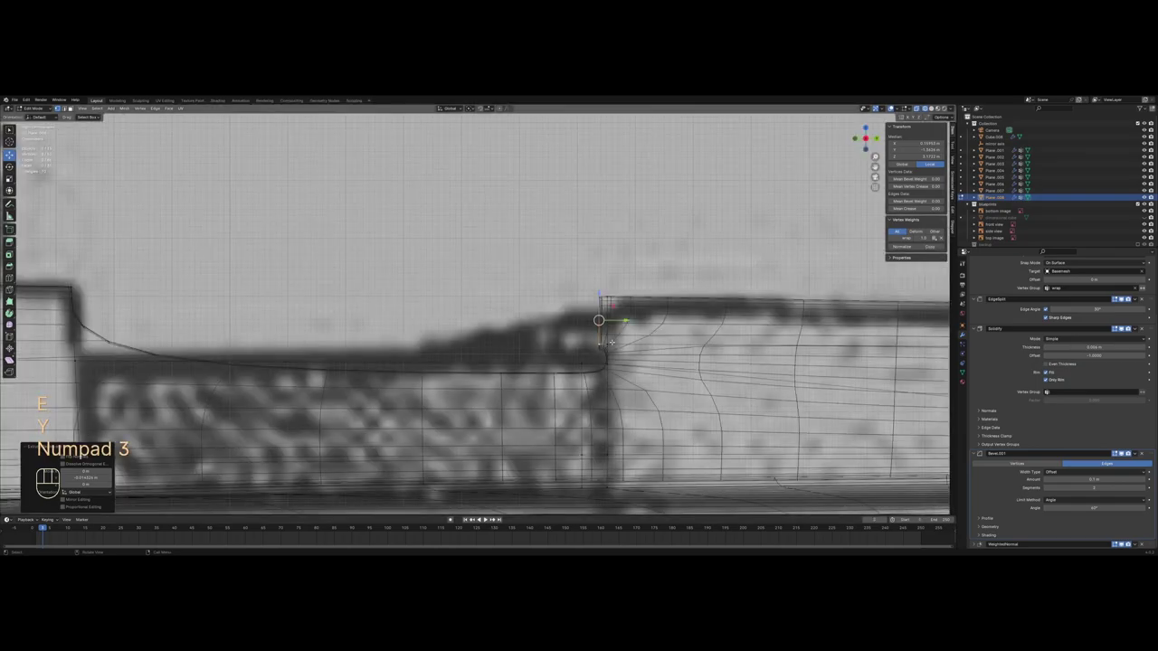
pyautogui.press('g')
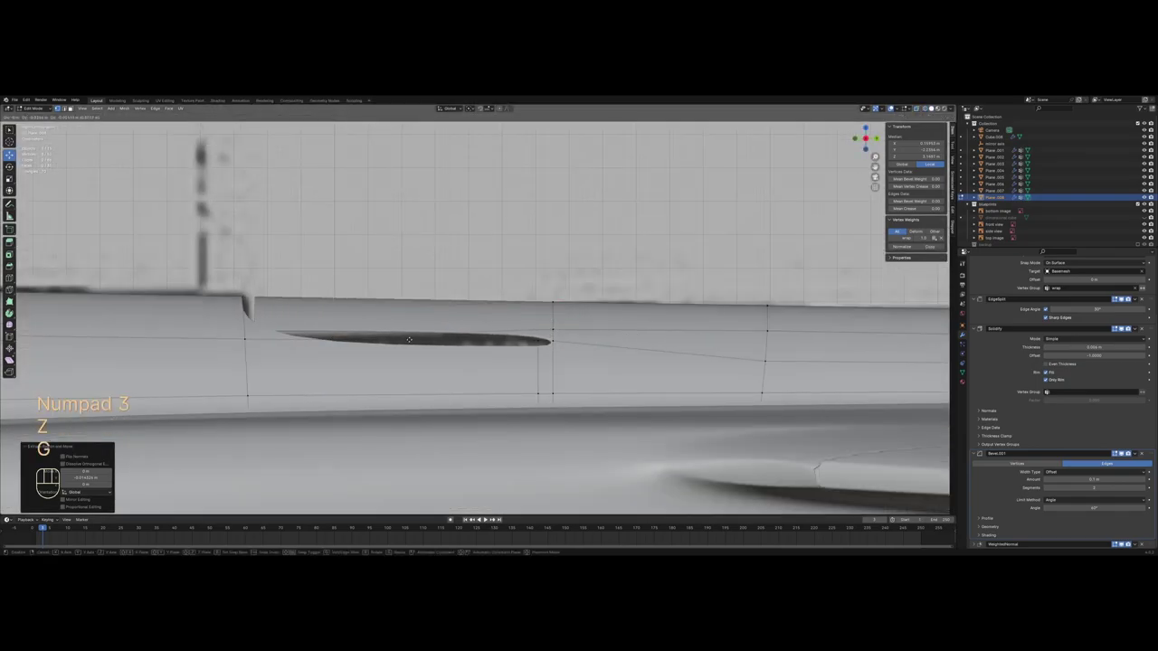